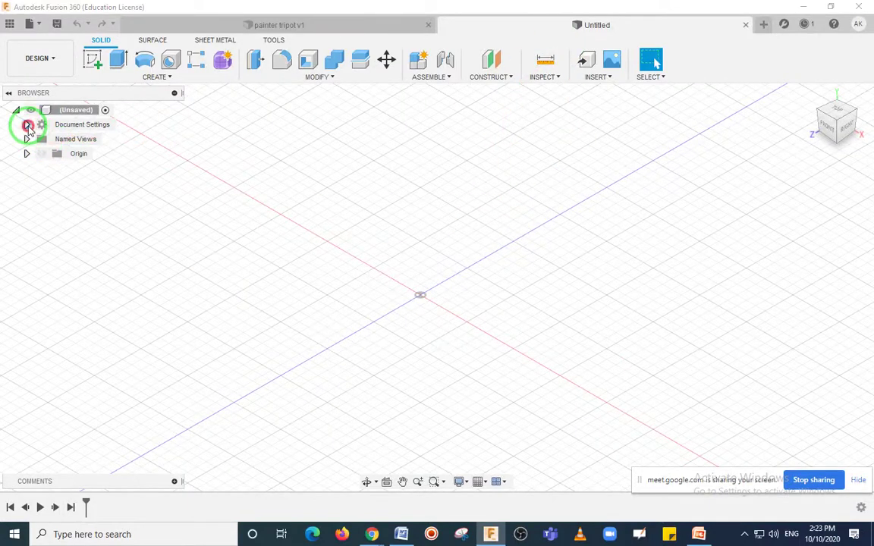
# - Check the document's active unit type and leave the setting as it is
pyautogui.click(27, 125)
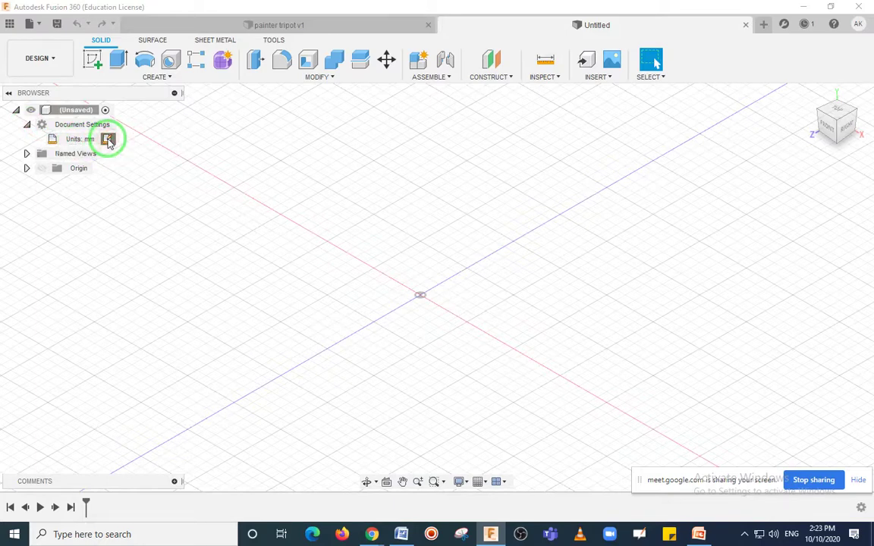
pyautogui.click(108, 141)
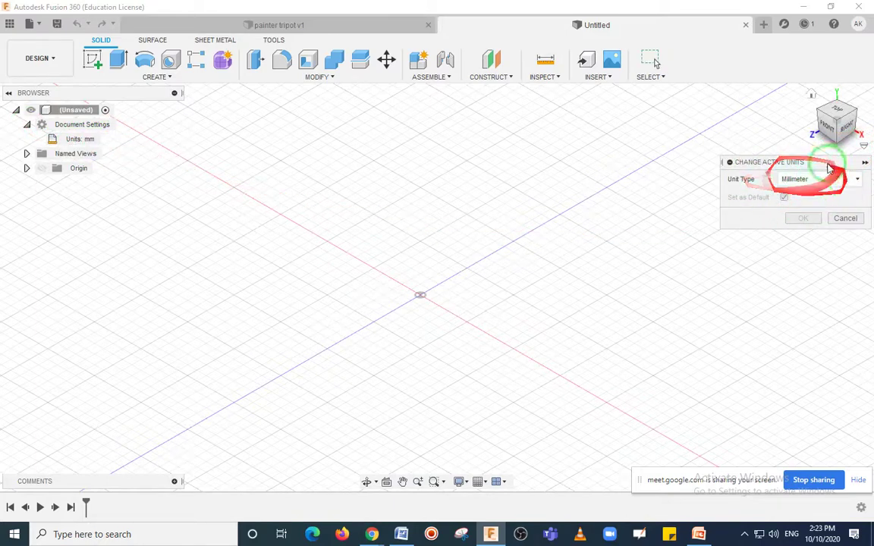
pyautogui.click(845, 218)
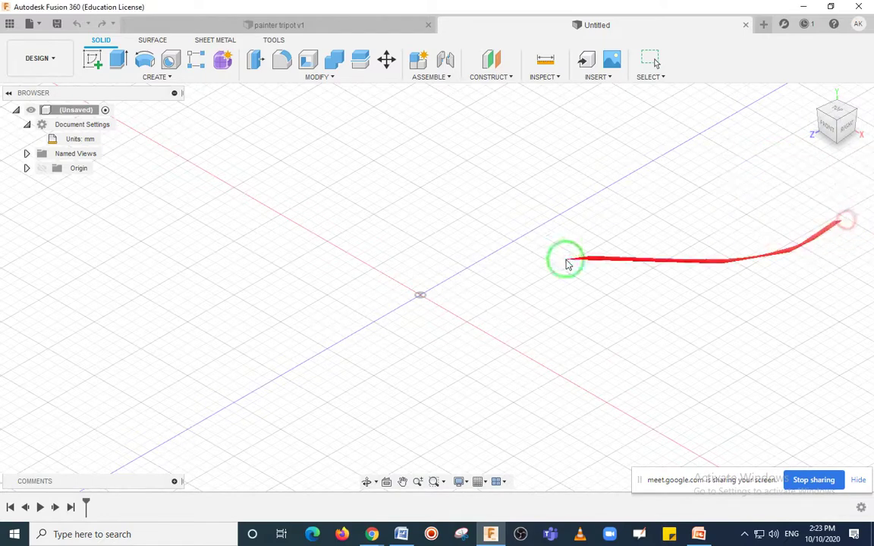
pyautogui.click(27, 126)
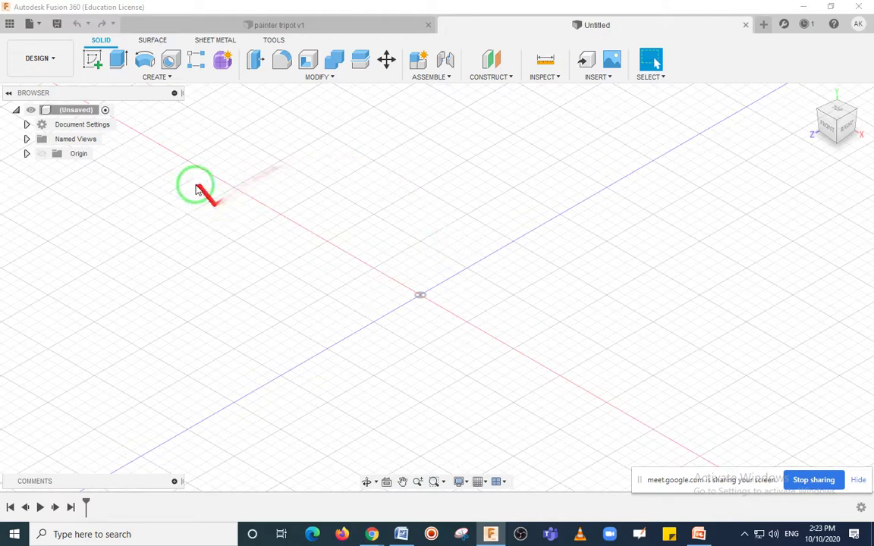
# - Start a new sketch on the horizontal origin plane
pyautogui.click(93, 61)
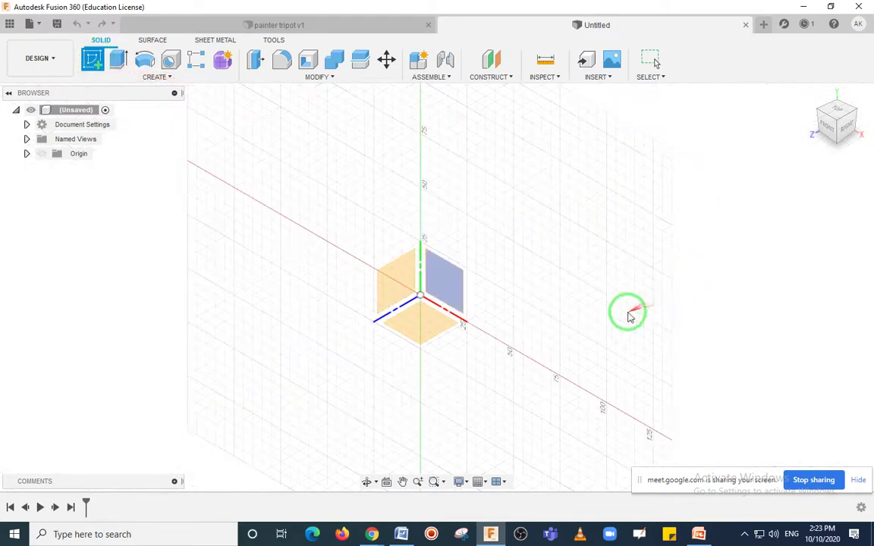
pyautogui.click(435, 330)
pyautogui.click(429, 331)
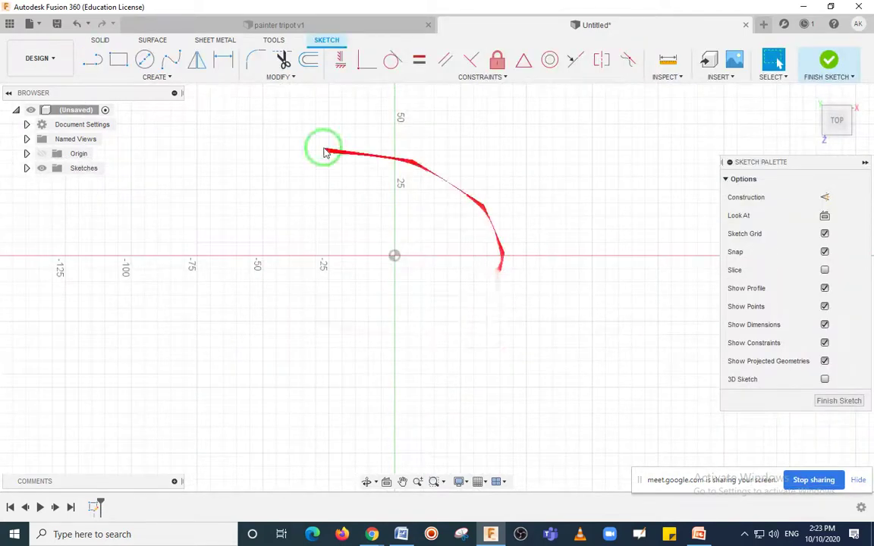
# - Draw a horizontal line 60 mm long from the origin along the positive X axis
pyautogui.scroll(-2, 463, 254)
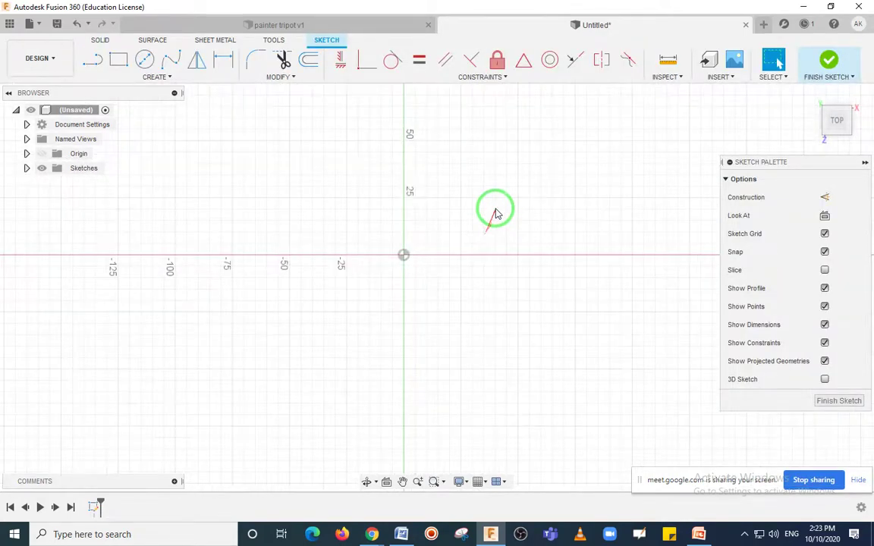
pyautogui.moveTo(474, 254)
pyautogui.mouseDown(button='middle')
pyautogui.moveTo(439, 305)
pyautogui.moveTo(414, 236)
pyautogui.moveTo(375, 243)
pyautogui.moveTo(360, 279)
pyautogui.mouseUp(button='middle')
pyautogui.scroll(2, 425, 312)
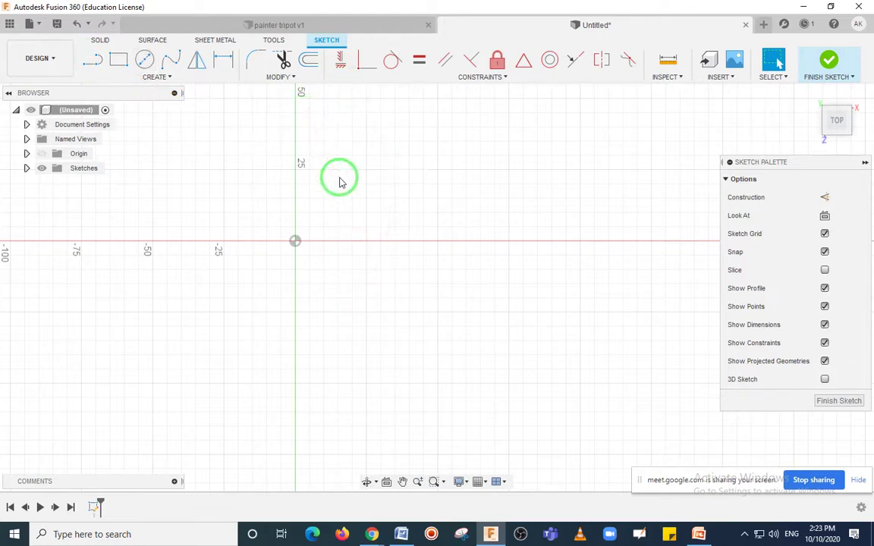
pyautogui.click(89, 61)
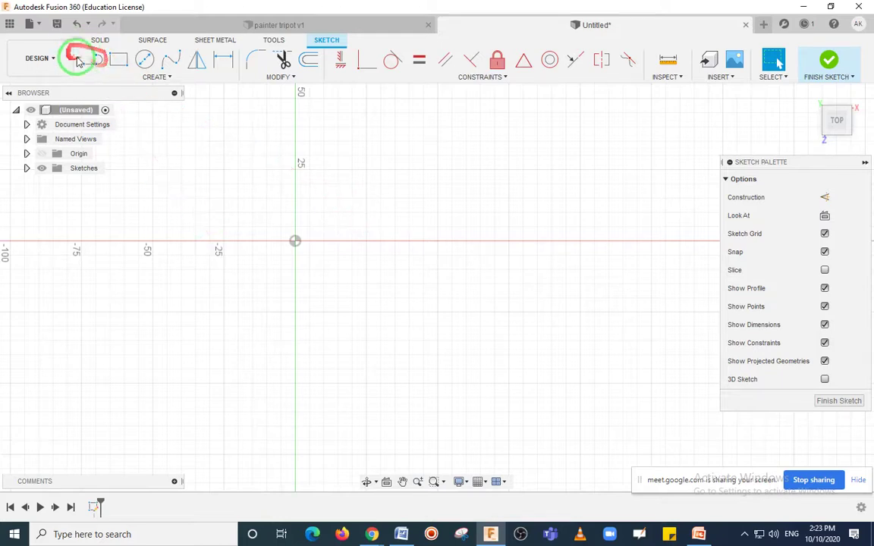
pyautogui.click(169, 78)
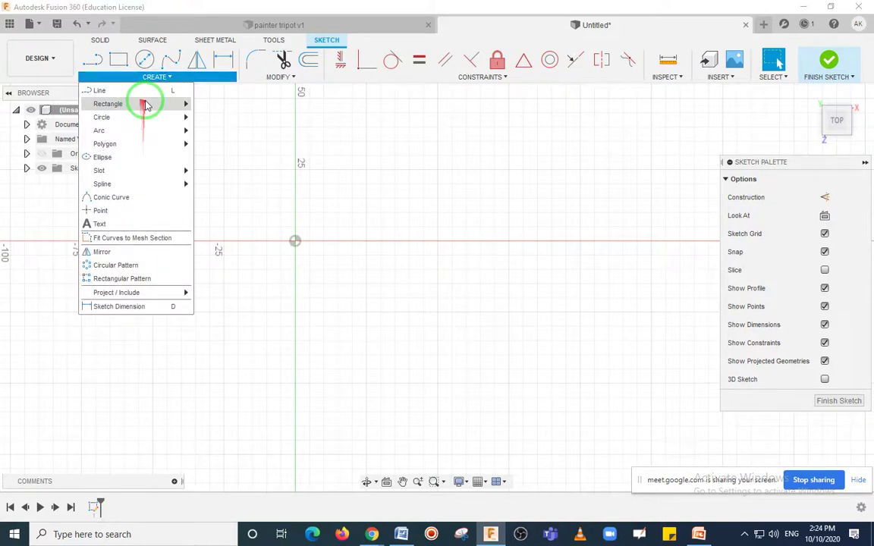
pyautogui.click(184, 91)
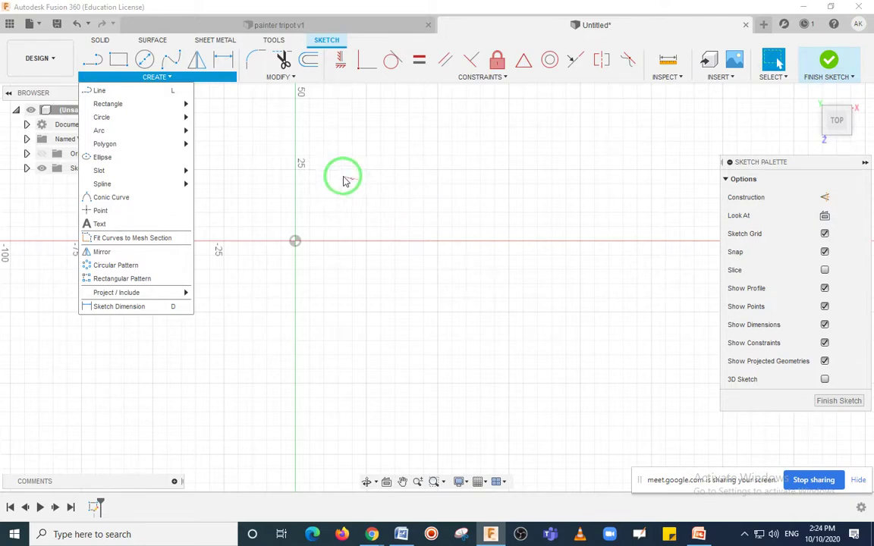
pyautogui.click(101, 90)
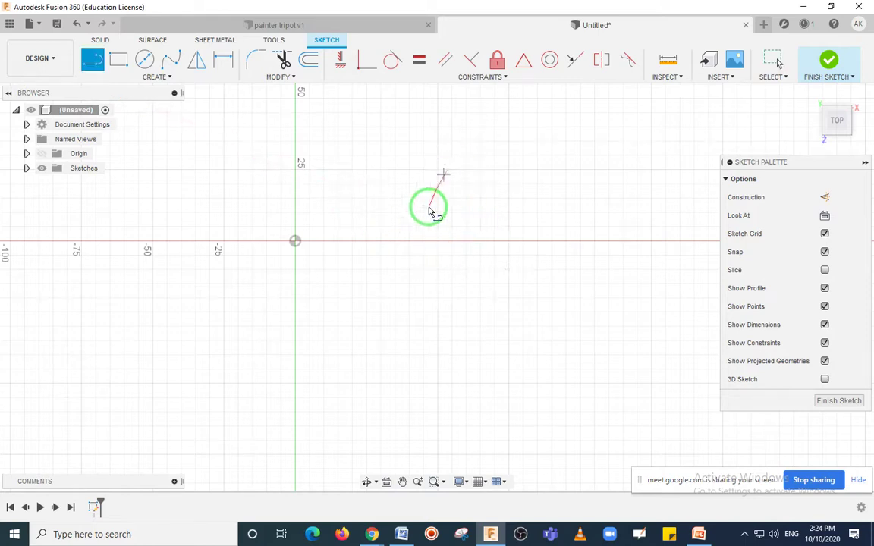
pyautogui.click(296, 242)
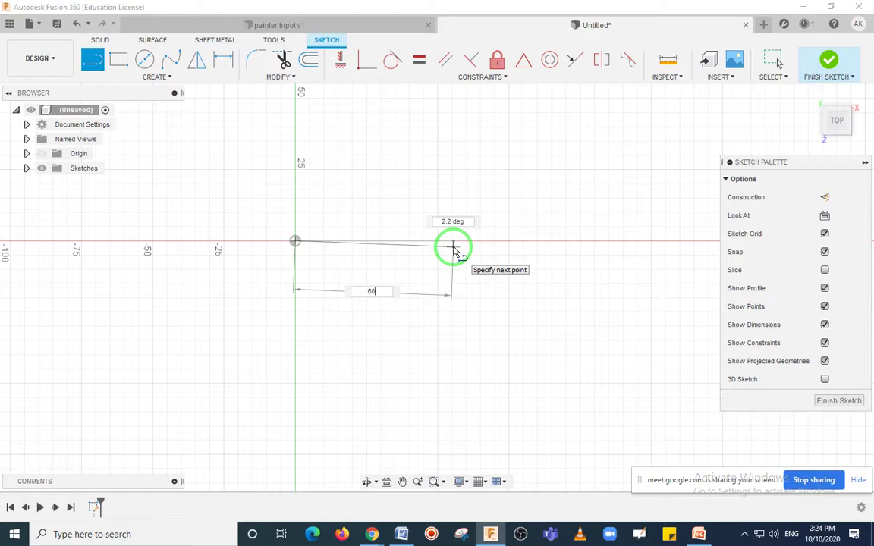
pyautogui.write('60')
pyautogui.press('Tab')
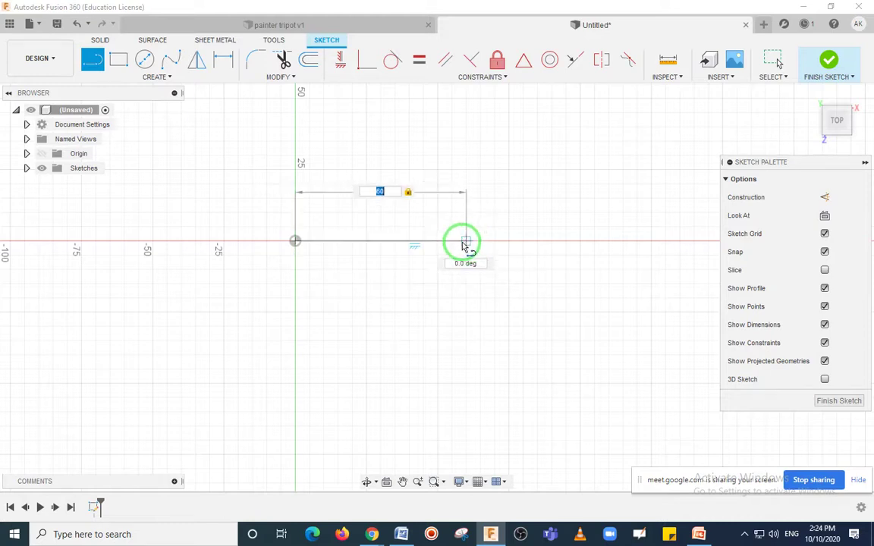
pyautogui.click(466, 259)
pyautogui.press('Escape')
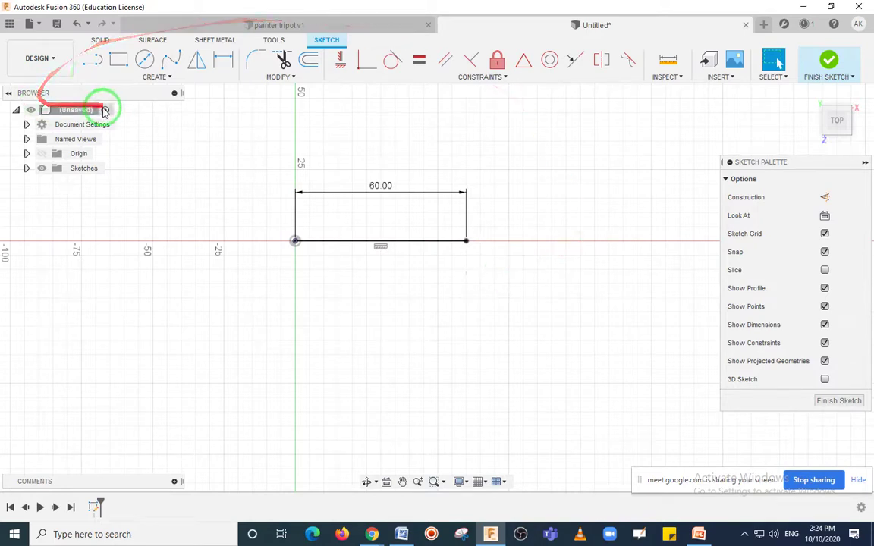
# - Draw a vertical helper line about 83.5 mm long downward from the midpoint of the horizontal line
pyautogui.click(96, 64)
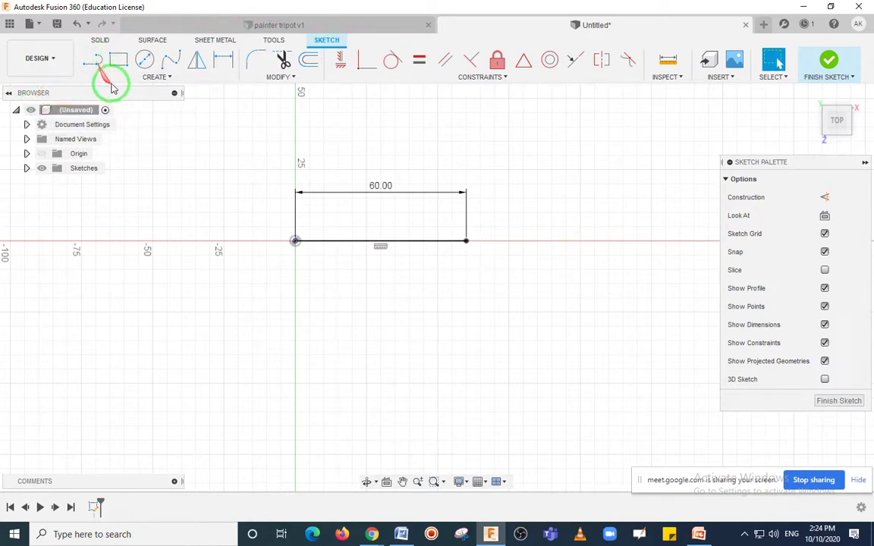
pyautogui.click(380, 243)
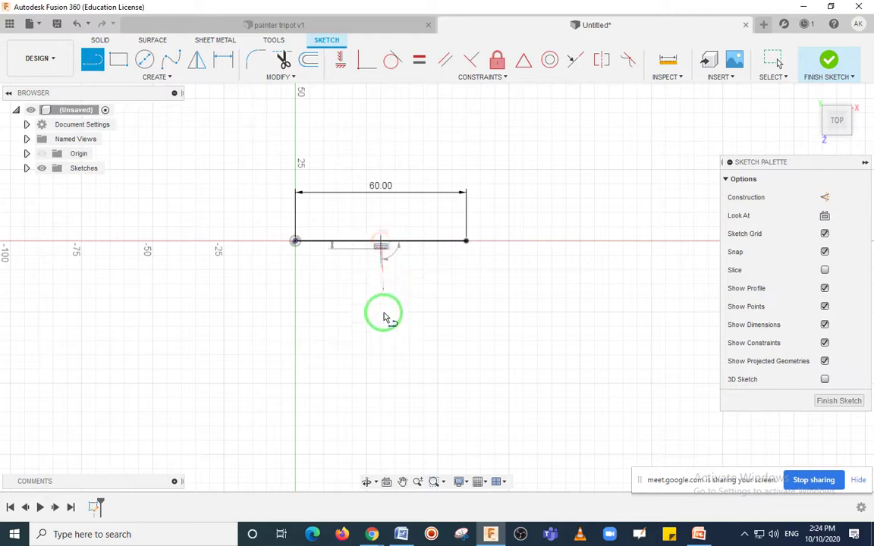
pyautogui.moveTo(383, 407); pyautogui.dragTo(376, 335, button='middle')
pyautogui.press('Tab')
pyautogui.press('Tab')
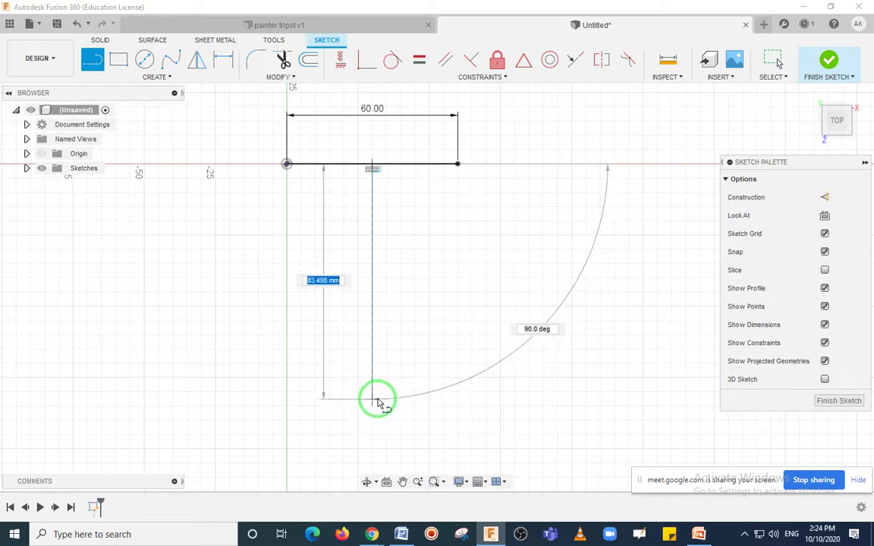
pyautogui.click(376, 399)
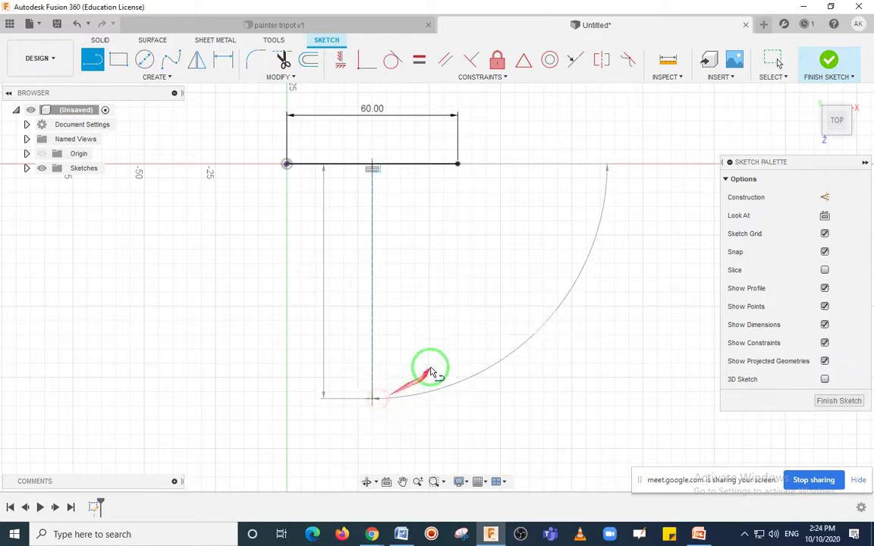
pyautogui.press('Escape')
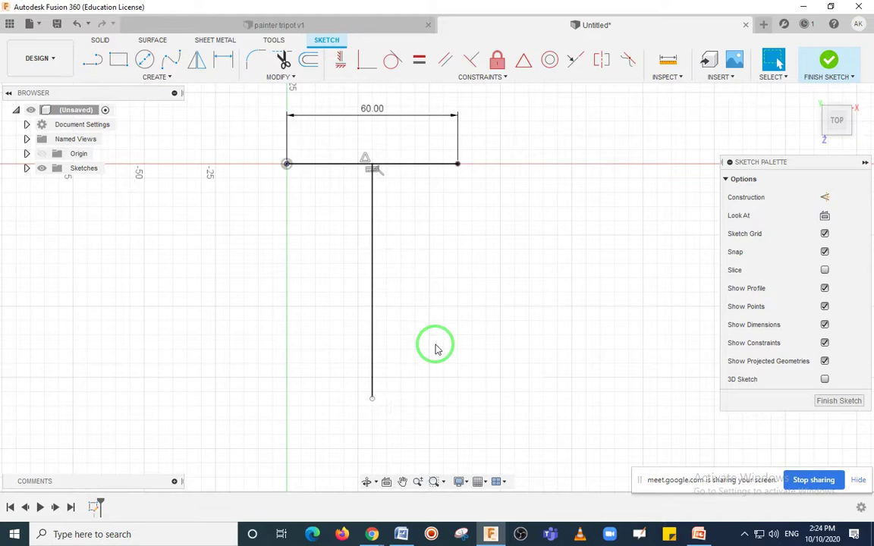
# - Draw a 60 mm slanted line from the origin to the vertical helper line
pyautogui.click(92, 60)
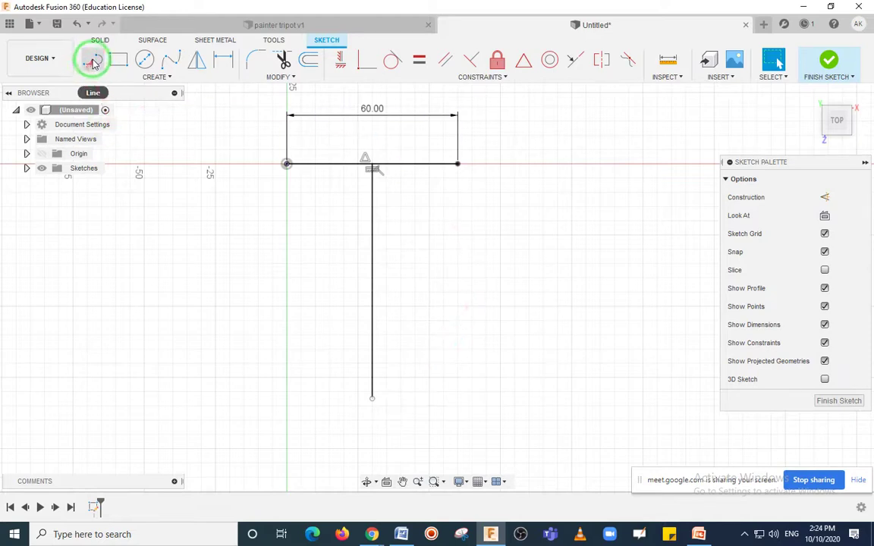
pyautogui.click(286, 164)
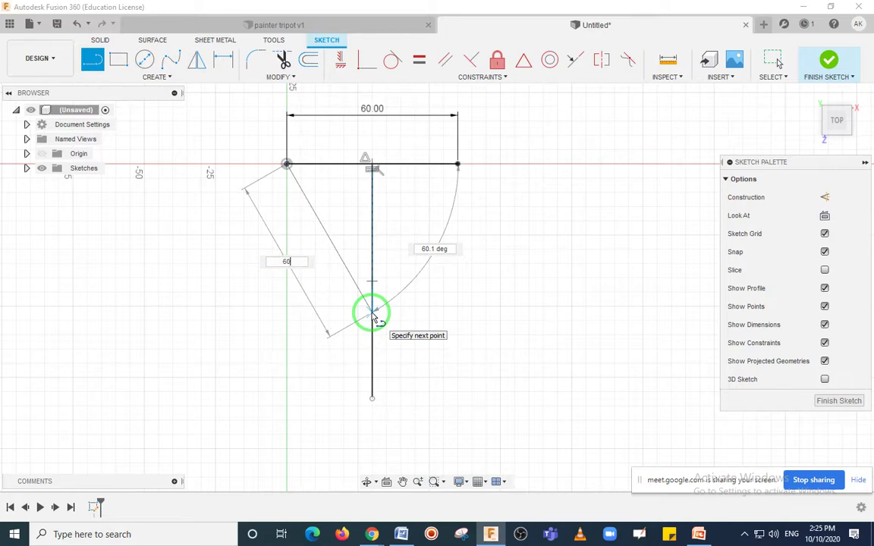
pyautogui.click(372, 314)
pyautogui.press('Escape')
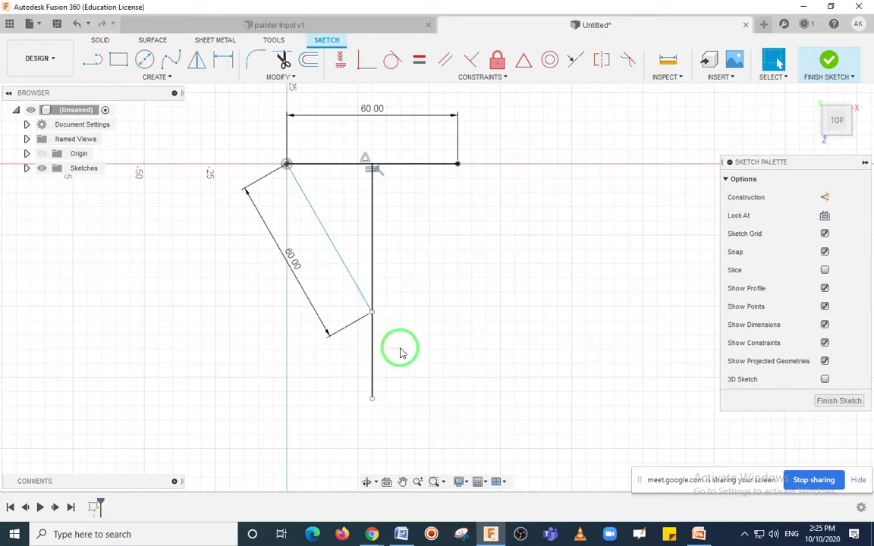
# - Close the triangle with a line from the free end of the horizontal line to the end of the slanted line
pyautogui.click(93, 60)
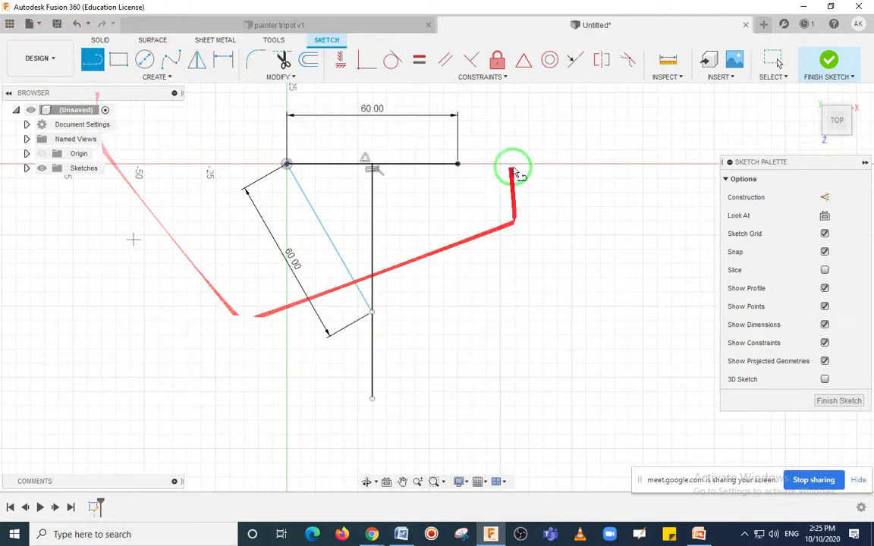
pyautogui.click(457, 164)
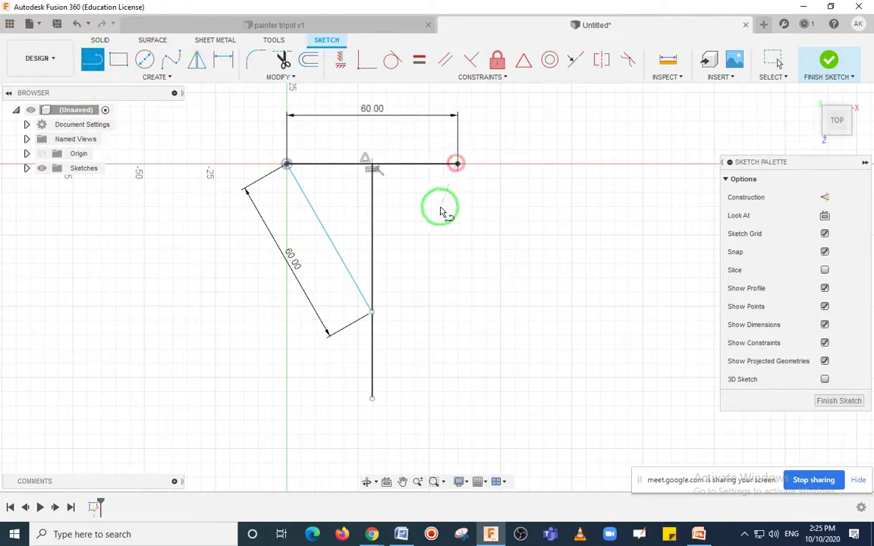
pyautogui.click(373, 312)
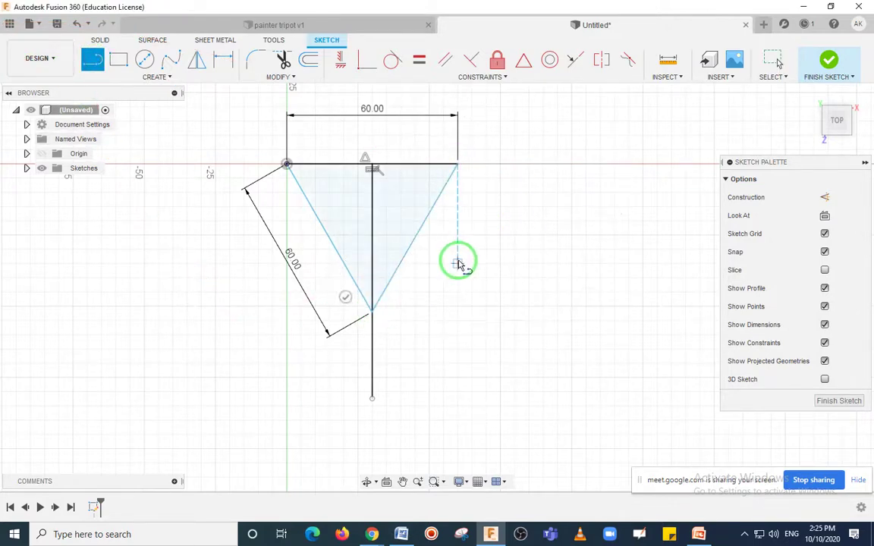
pyautogui.press('Escape')
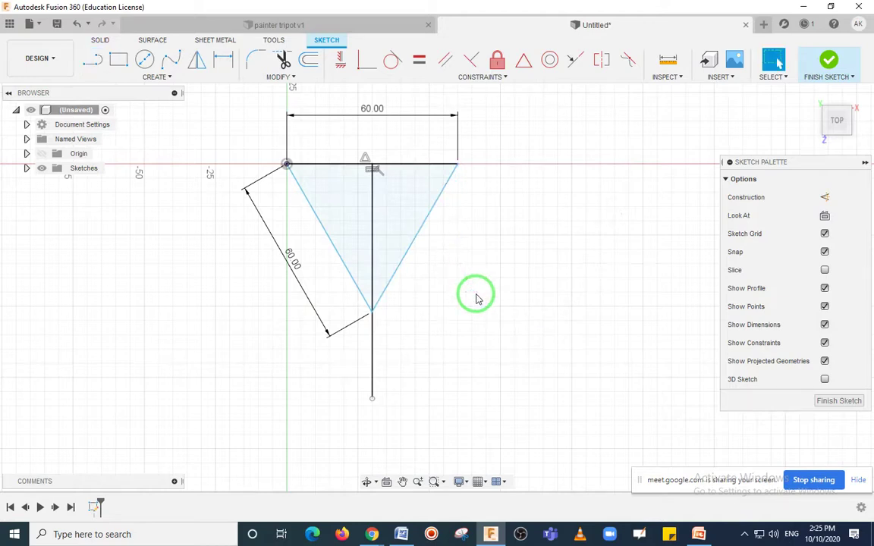
# - Delete the vertical helper line running through the triangle
pyautogui.click(373, 362)
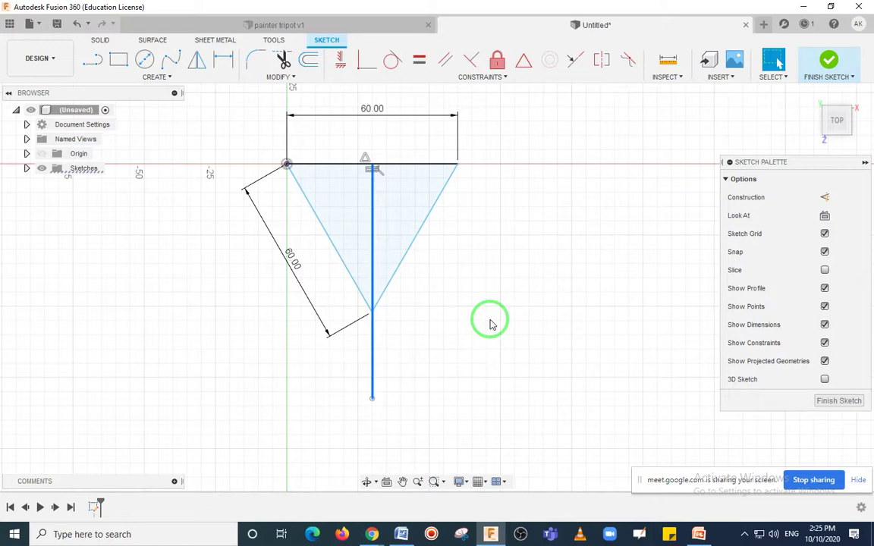
pyautogui.press('Delete')
pyautogui.scroll(-1, 461, 304)
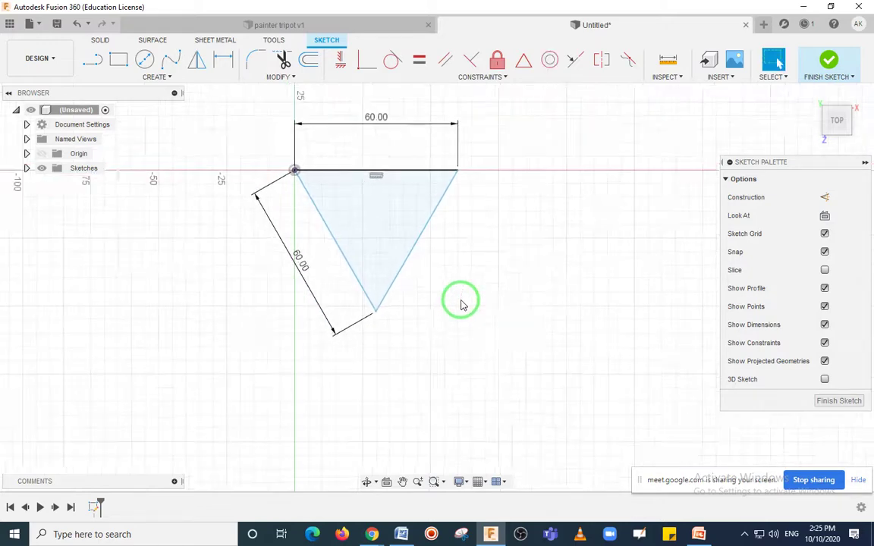
pyautogui.moveTo(502, 259); pyautogui.dragTo(498, 308, button='middle')
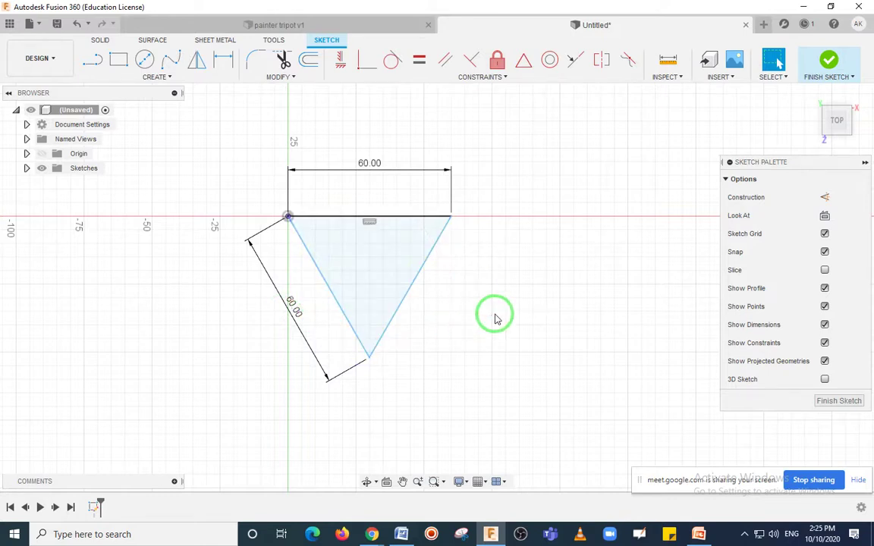
# - Try to make the triangle's left slanted side parallel to its horizontal side
pyautogui.click(313, 260)
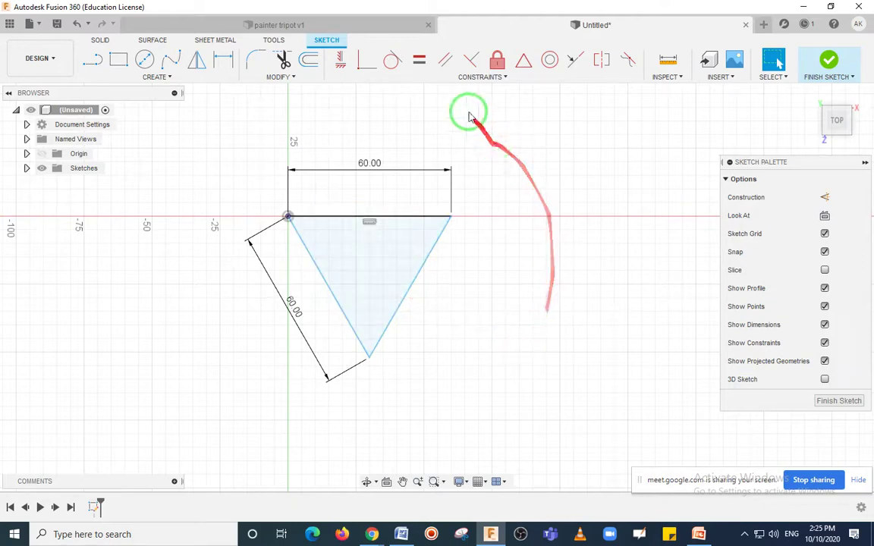
pyautogui.click(447, 60)
pyautogui.click(317, 261)
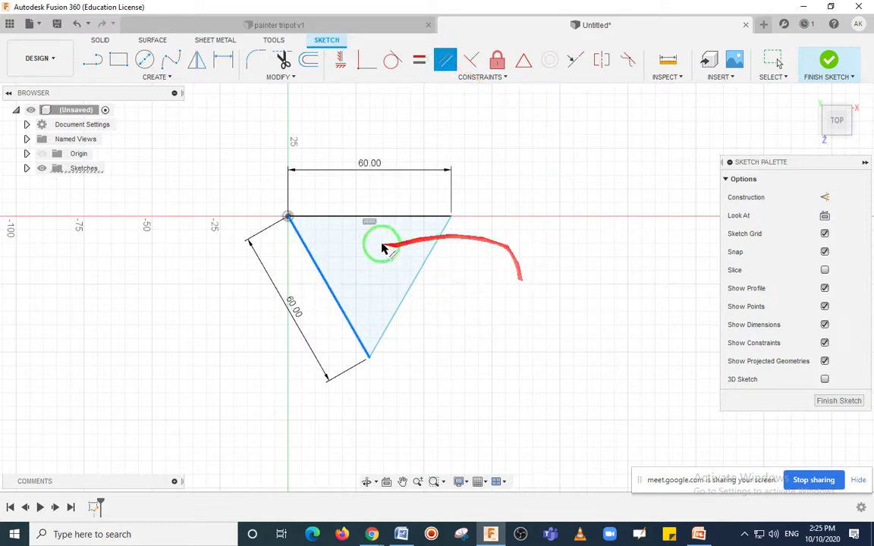
pyautogui.click(349, 219)
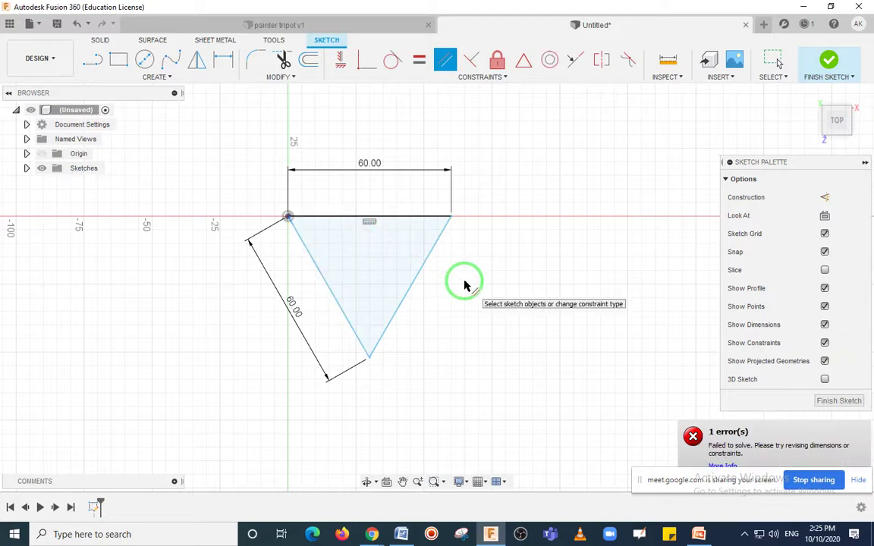
# - Apply a Parallel constraint between the triangle's two slanted sides and undo it
pyautogui.click(337, 302)
pyautogui.click(406, 289)
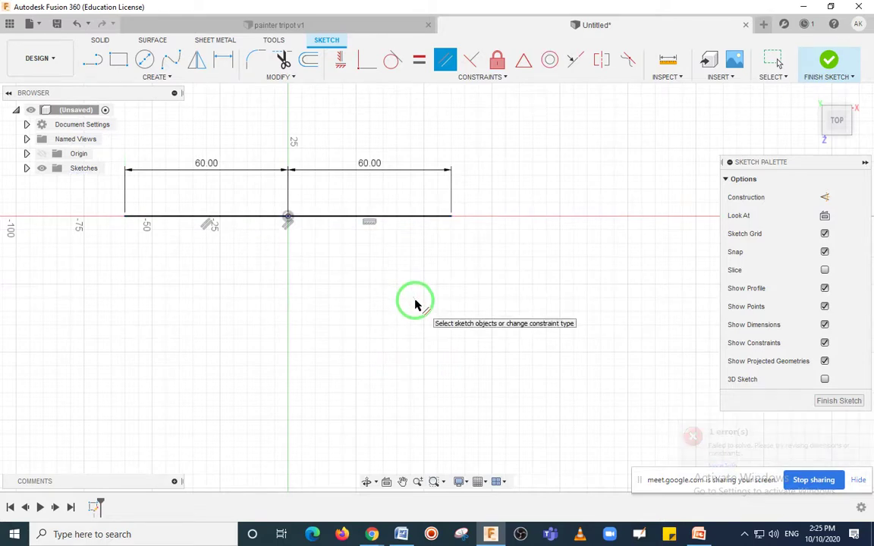
pyautogui.press('Escape')
pyautogui.hotkey('ctrl', 'z')
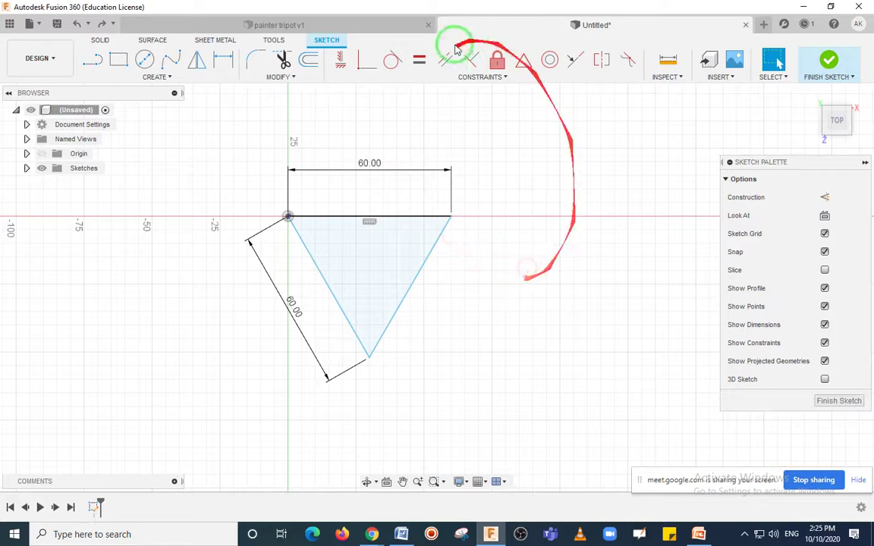
# - Try to apply an Equal constraint between the triangle's left slanted side and its horizontal side
pyautogui.click(446, 66)
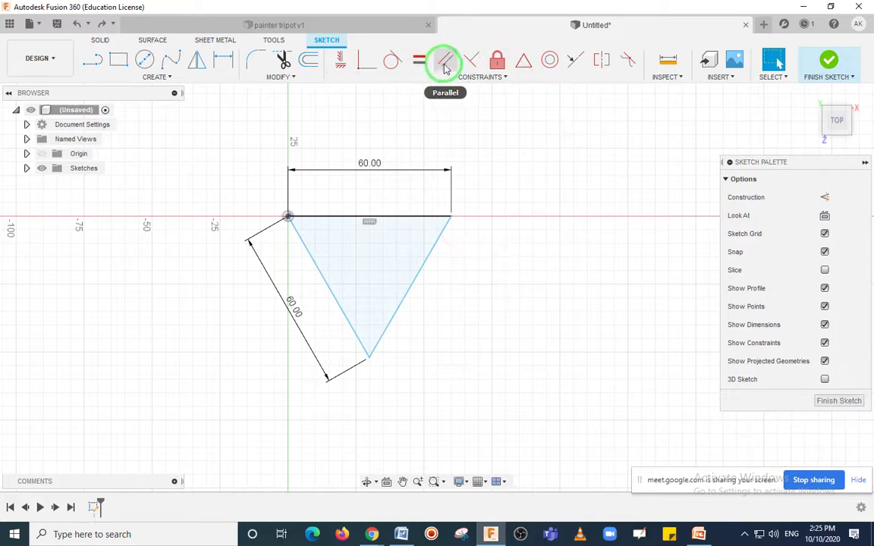
pyautogui.click(420, 61)
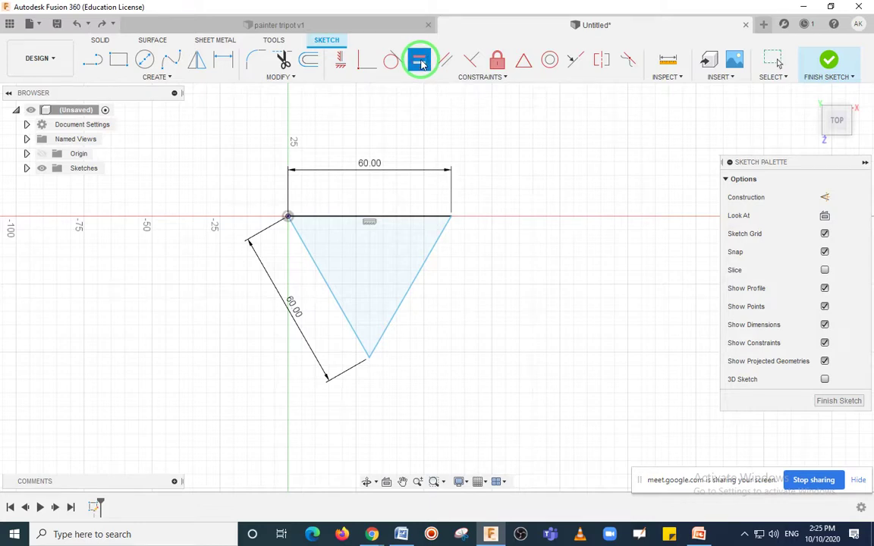
pyautogui.click(332, 291)
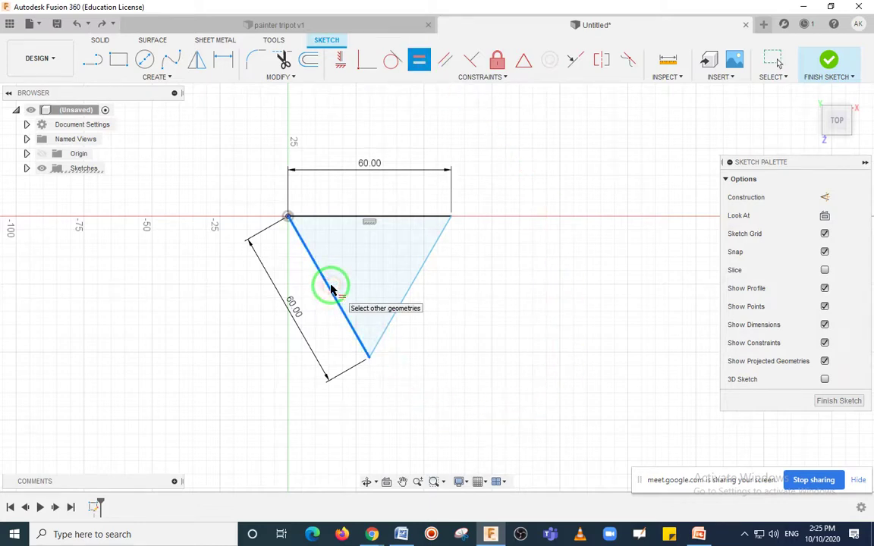
pyautogui.click(351, 218)
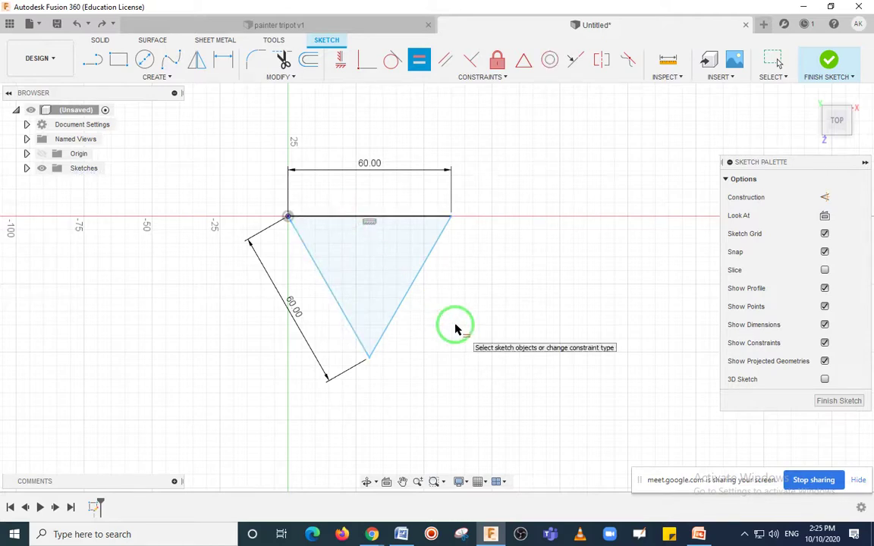
# - Apply an Equal constraint between the triangle's two slanted sides and leave the constraint command
pyautogui.click(412, 293)
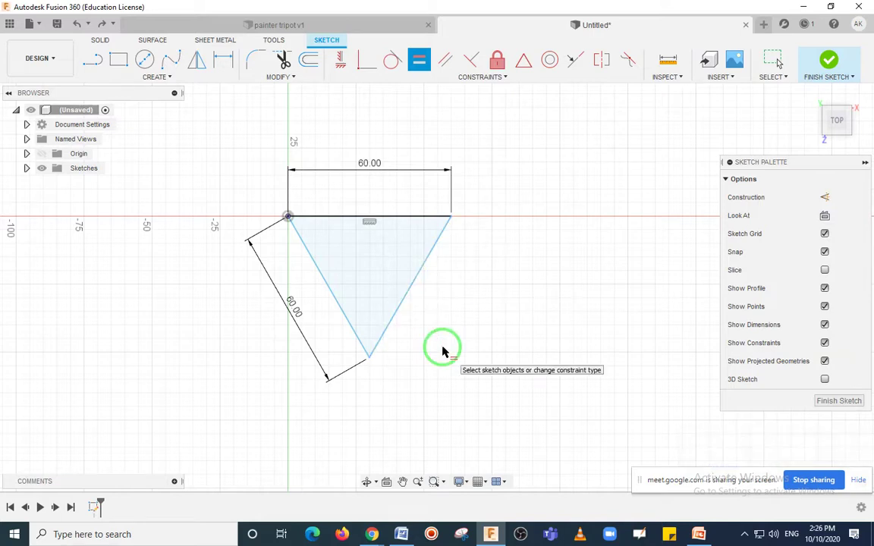
pyautogui.click(414, 286)
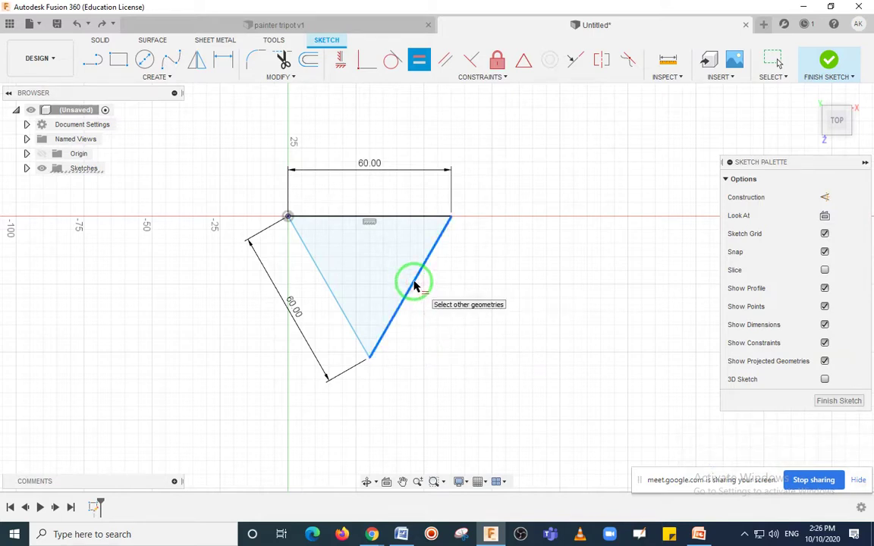
pyautogui.click(336, 304)
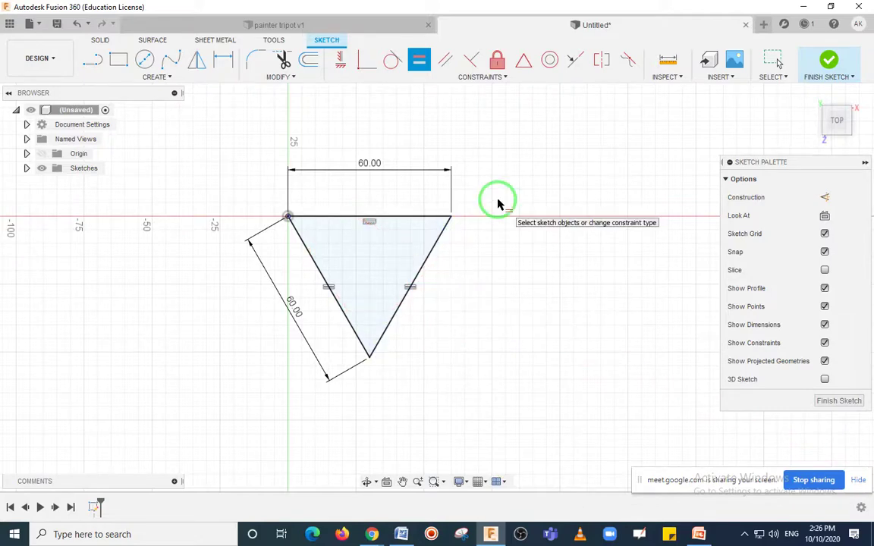
pyautogui.press('Escape')
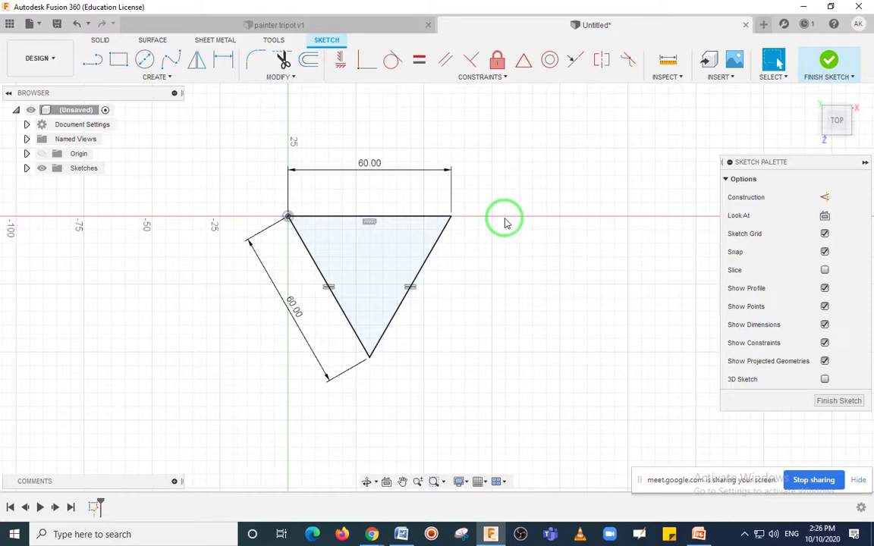
# - Finish the triangle sketch and switch to the isometric home view
pyautogui.scroll(-2, 474, 293)
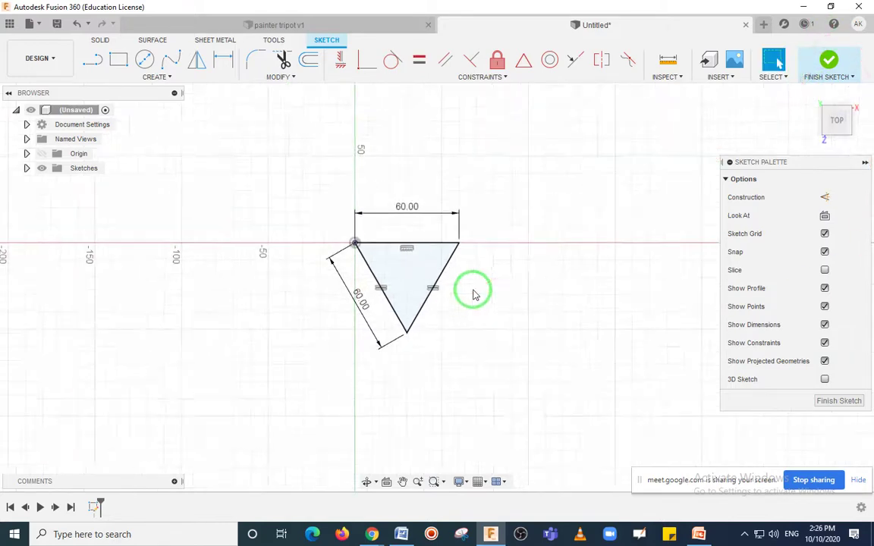
pyautogui.click(829, 64)
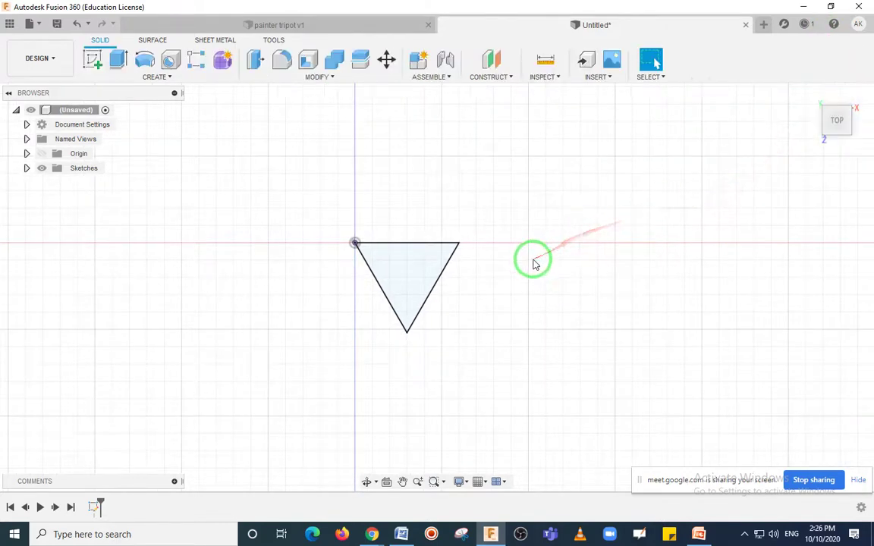
pyautogui.click(811, 92)
pyautogui.scroll(-5, 599, 243)
pyautogui.moveTo(605, 234)
pyautogui.mouseDown(button='middle')
pyautogui.moveTo(644, 220)
pyautogui.moveTo(548, 230)
pyautogui.moveTo(566, 221)
pyautogui.moveTo(536, 233)
pyautogui.moveTo(536, 264)
pyautogui.mouseUp(button='middle')
pyautogui.press('Escape')
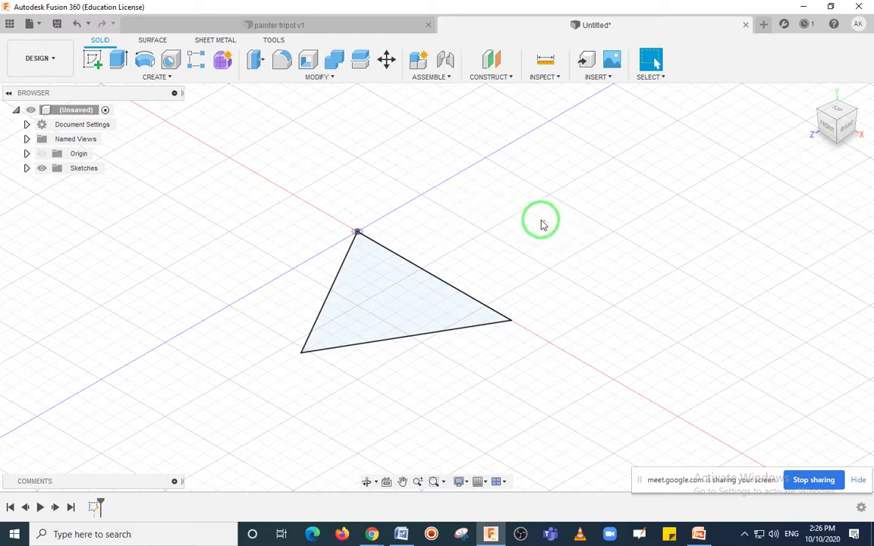
# - Construct an offset plane 50 mm above the triangle profile
pyautogui.click(514, 79)
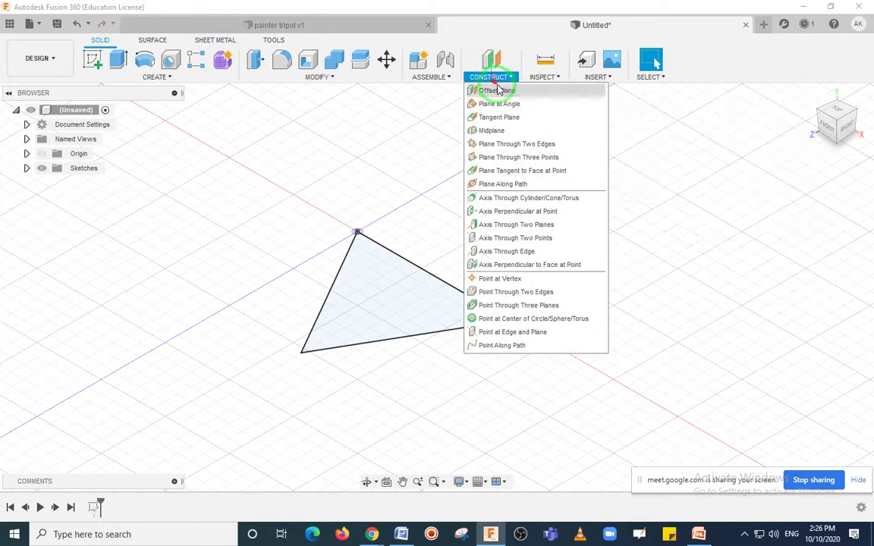
pyautogui.click(503, 91)
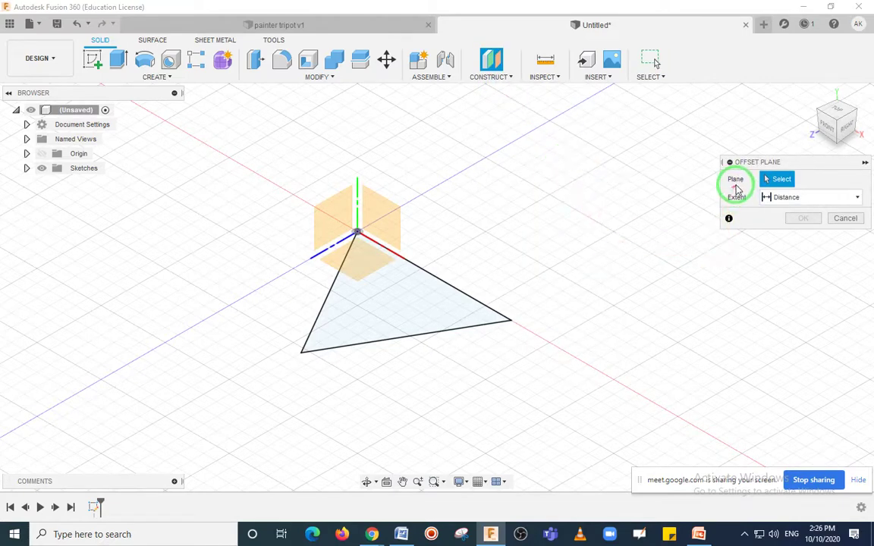
pyautogui.click(378, 307)
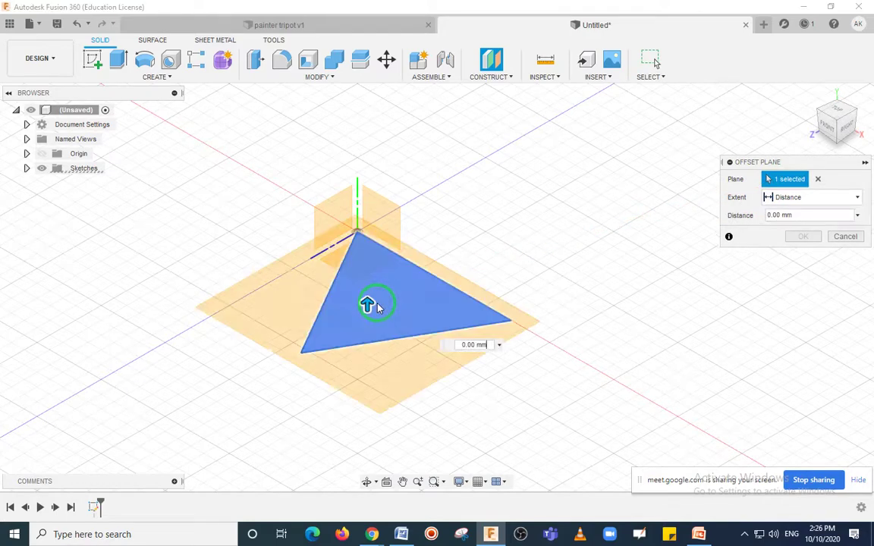
pyautogui.moveTo(366, 304); pyautogui.dragTo(371, 215)
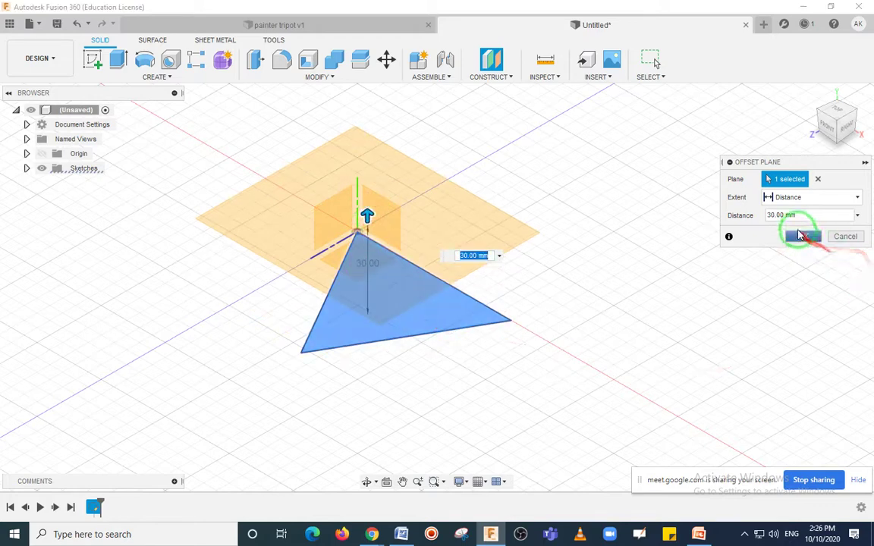
pyautogui.moveTo(806, 215); pyautogui.dragTo(705, 385)
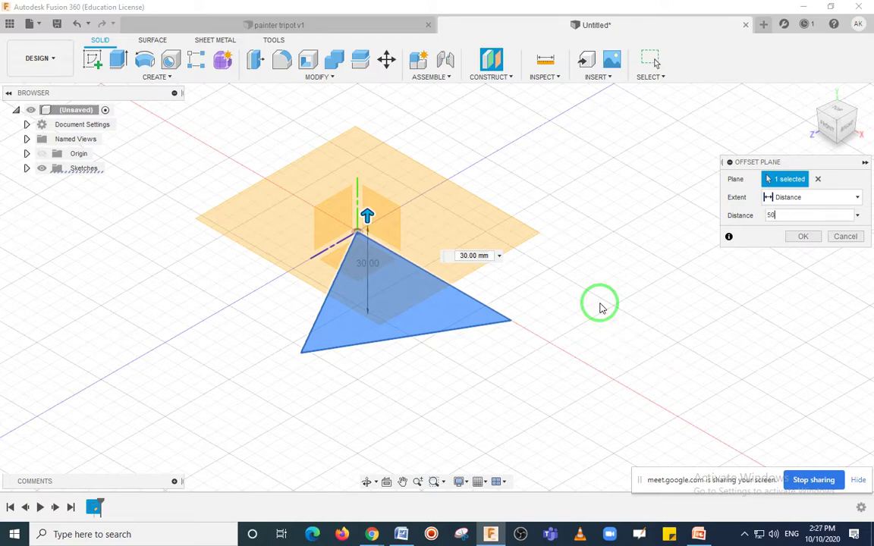
pyautogui.write('50')
pyautogui.press('Return')
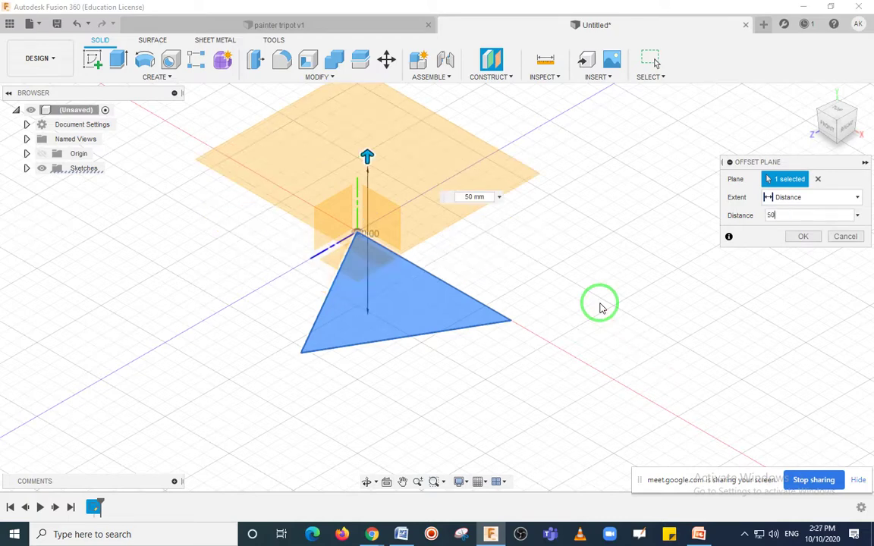
pyautogui.press('Return')
pyautogui.scroll(-2, 577, 281)
pyautogui.moveTo(595, 265); pyautogui.dragTo(595, 290, button='middle')
pyautogui.scroll(-2, 595, 296)
pyautogui.scroll(1, 594, 302)
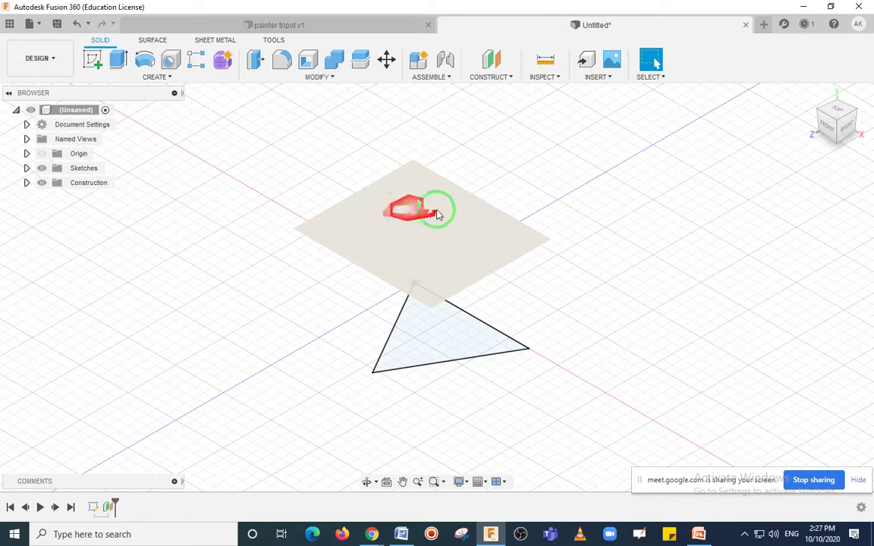
# - Switch to the Google Meet window, admit the waiting participant and return to Fusion 360
pyautogui.moveTo(370, 534)
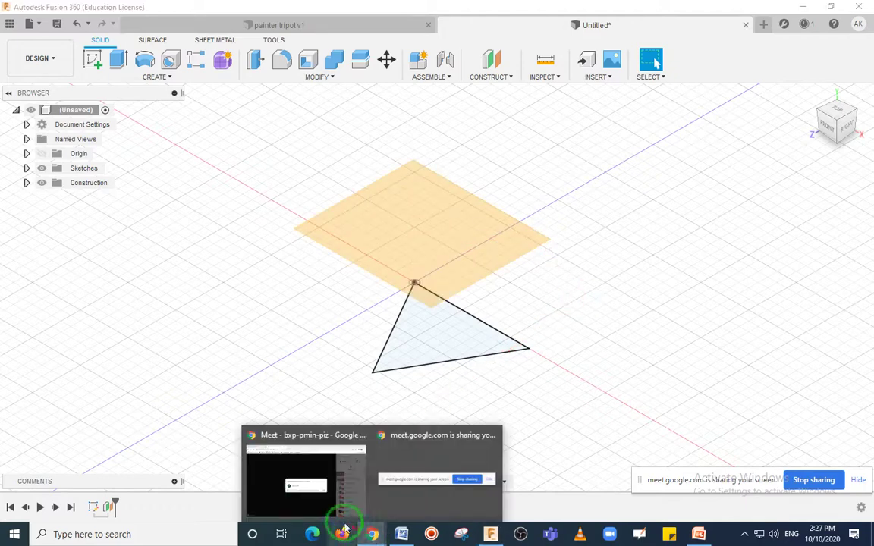
pyautogui.click(305, 486)
pyautogui.click(565, 328)
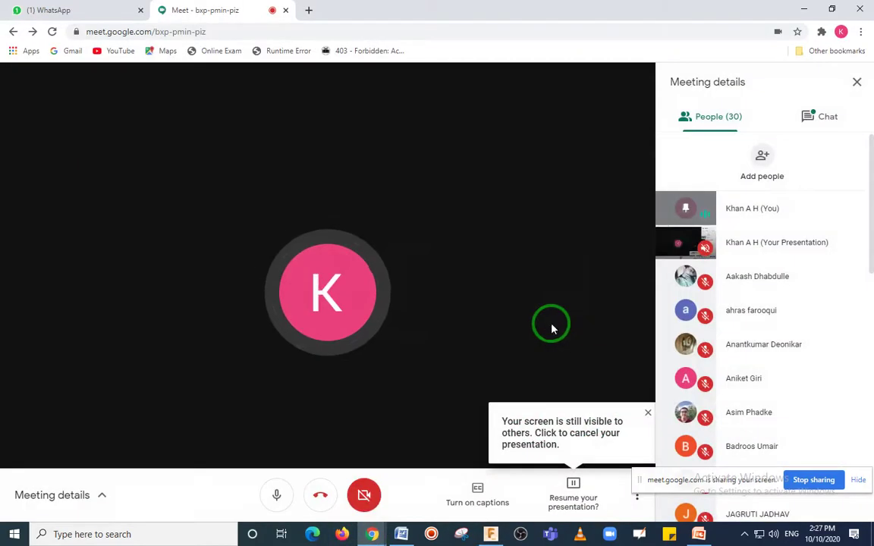
pyautogui.click(491, 534)
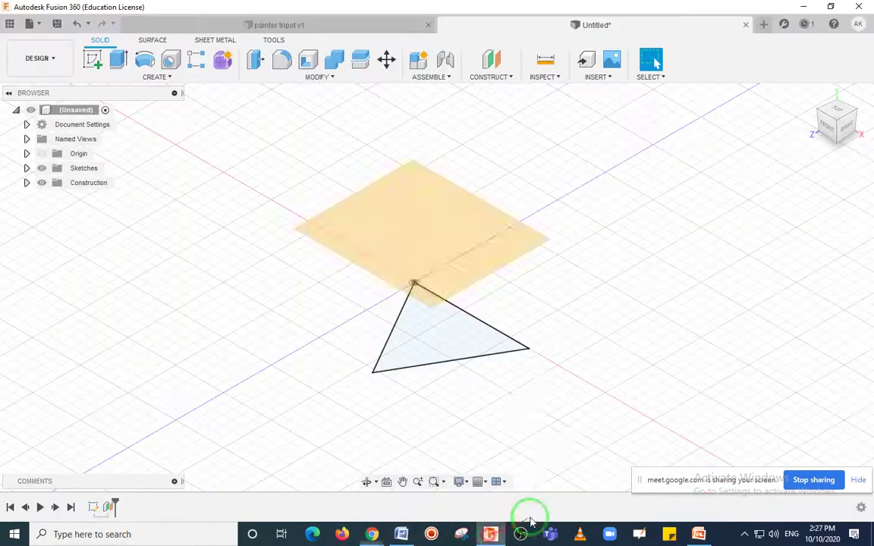
# - Start a new sketch on the offset plane above the triangle
pyautogui.click(95, 61)
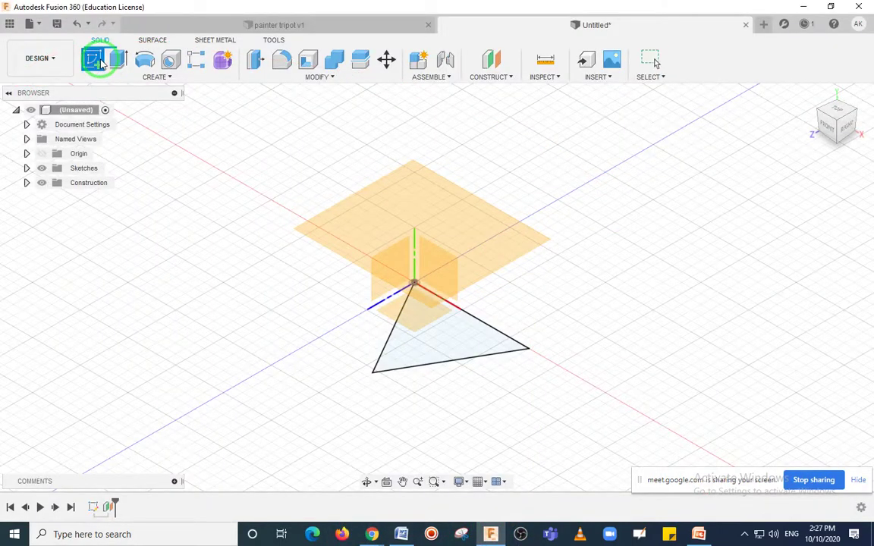
pyautogui.click(453, 218)
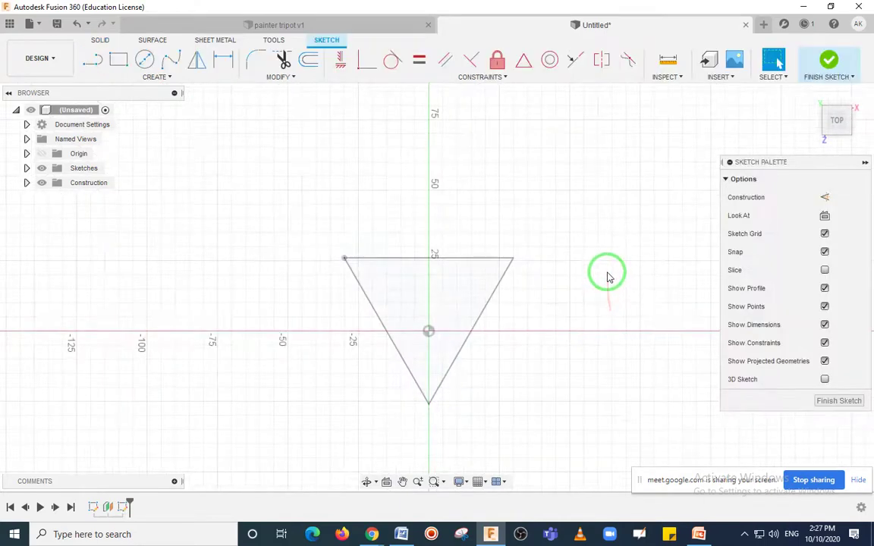
pyautogui.scroll(3, 607, 277)
pyautogui.scroll(-2, 604, 274)
pyautogui.moveTo(605, 271); pyautogui.dragTo(571, 217, button='middle')
# - Go to the Google Meet call, admit another person asking to join and switch back to Fusion 360
pyautogui.click(371, 534)
pyautogui.click(312, 485)
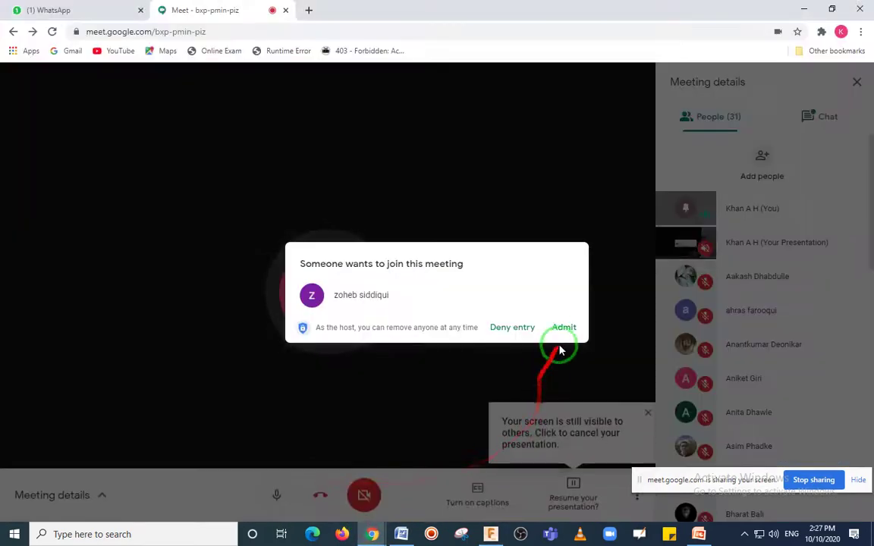
pyautogui.click(564, 327)
pyautogui.click(491, 534)
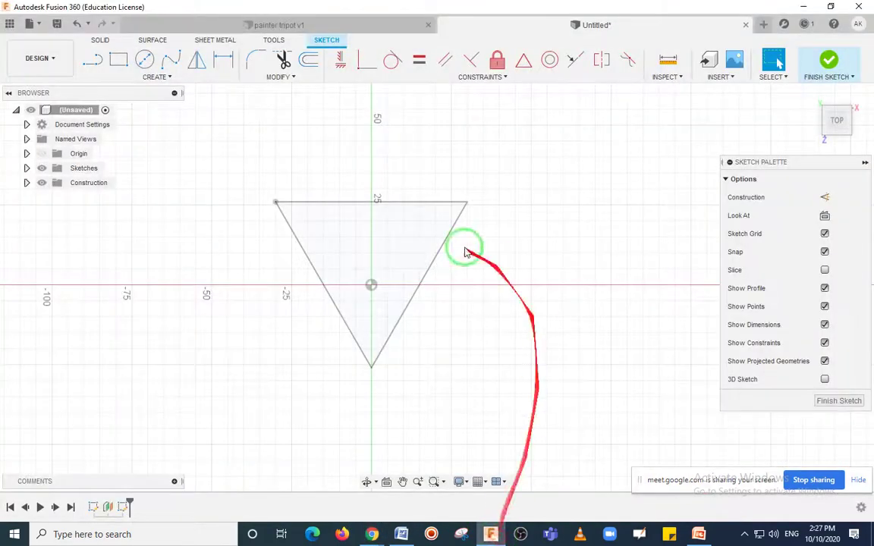
pyautogui.scroll(2, 372, 279)
pyautogui.scroll(-1, 371, 279)
pyautogui.moveTo(512, 279); pyautogui.dragTo(514, 295, button='middle')
pyautogui.press('Escape')
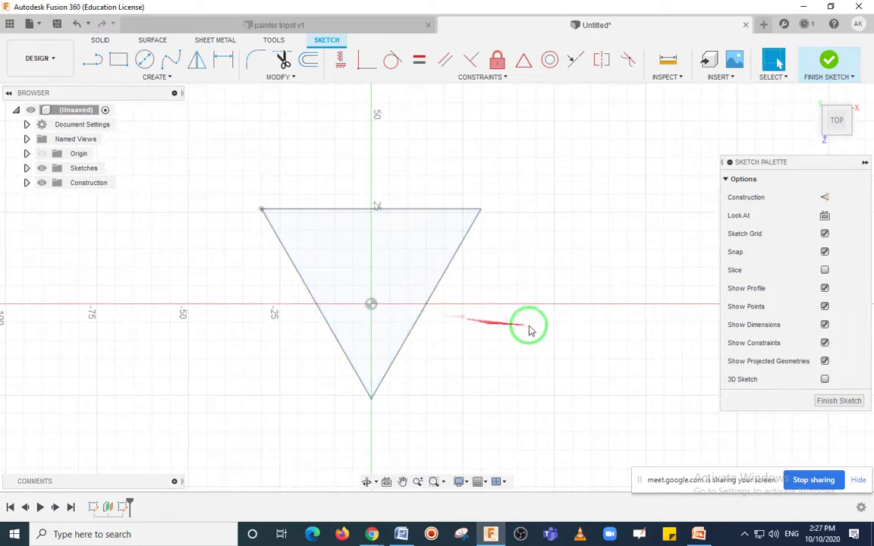
pyautogui.click(272, 227)
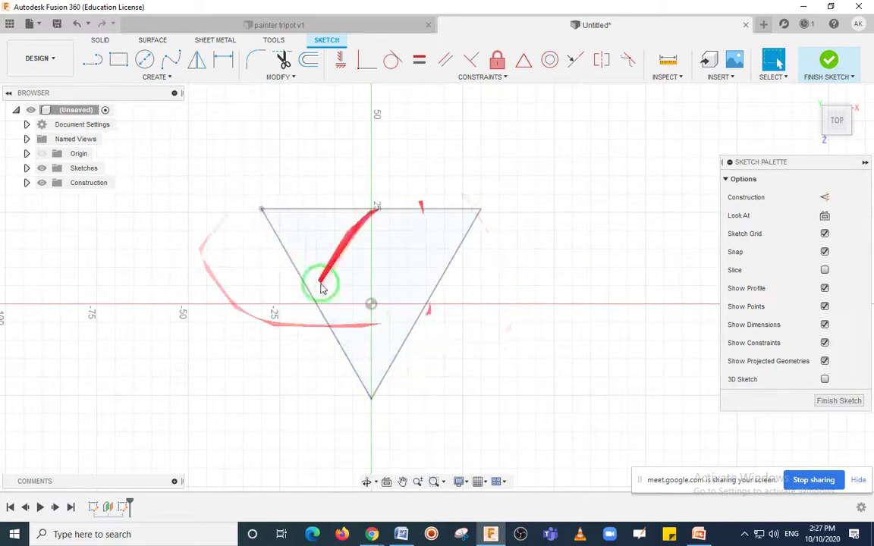
pyautogui.click(554, 239)
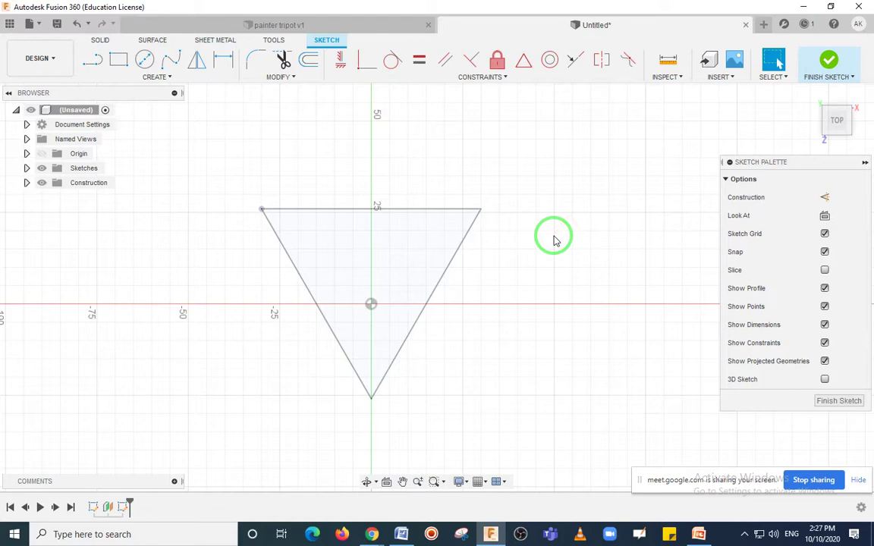
# - Project the triangle's three sides into the new sketch on the offset plane with the projection link on
pyautogui.click(171, 76)
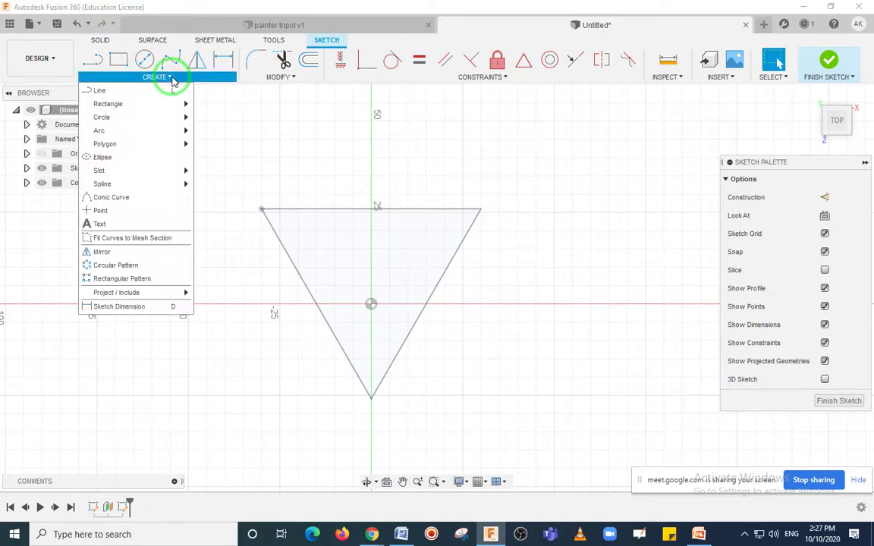
pyautogui.click(124, 293)
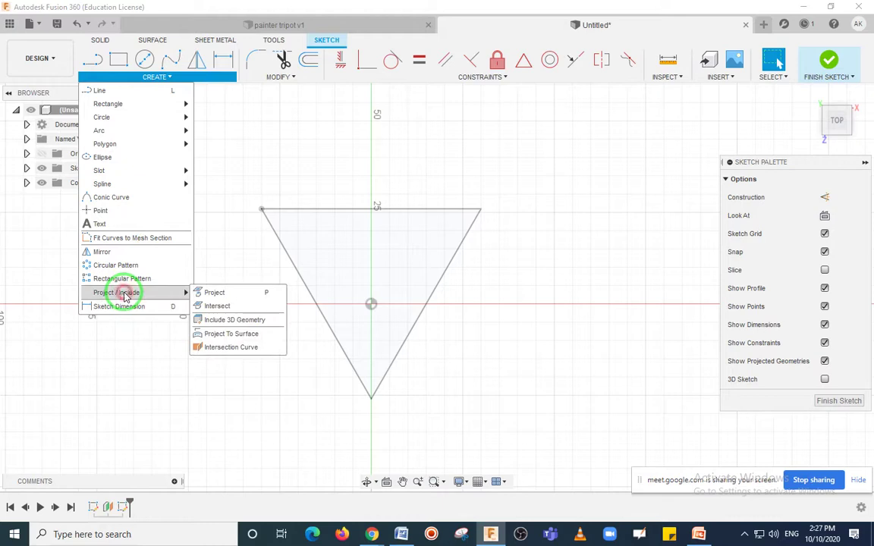
pyautogui.click(241, 294)
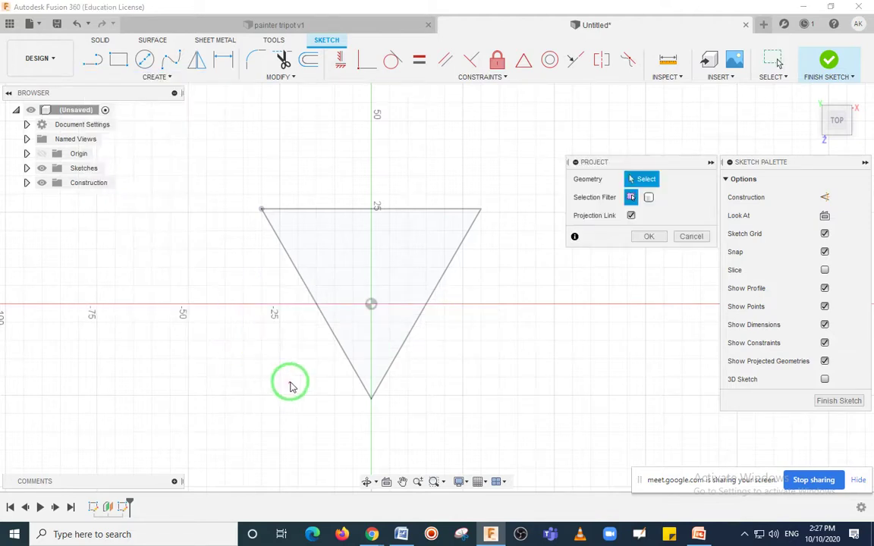
pyautogui.click(297, 268)
pyautogui.click(346, 213)
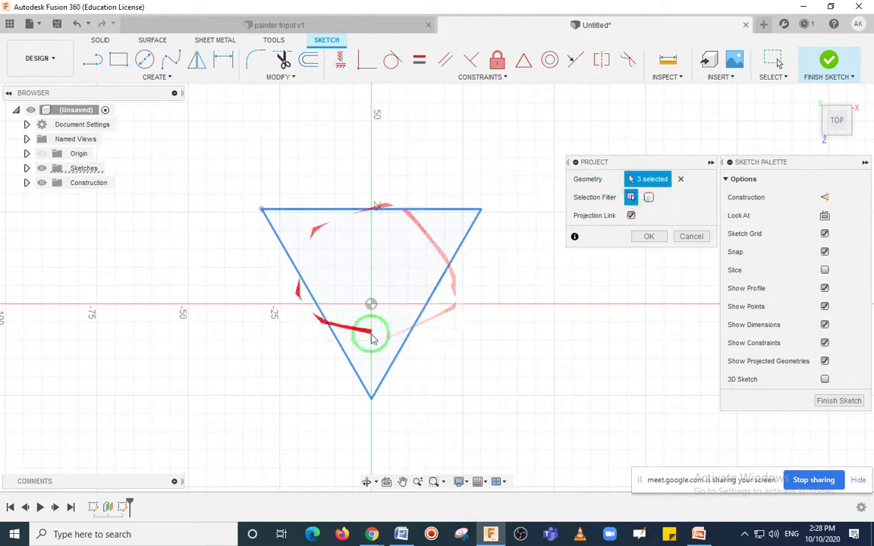
pyautogui.click(649, 236)
pyautogui.scroll(-1, 459, 345)
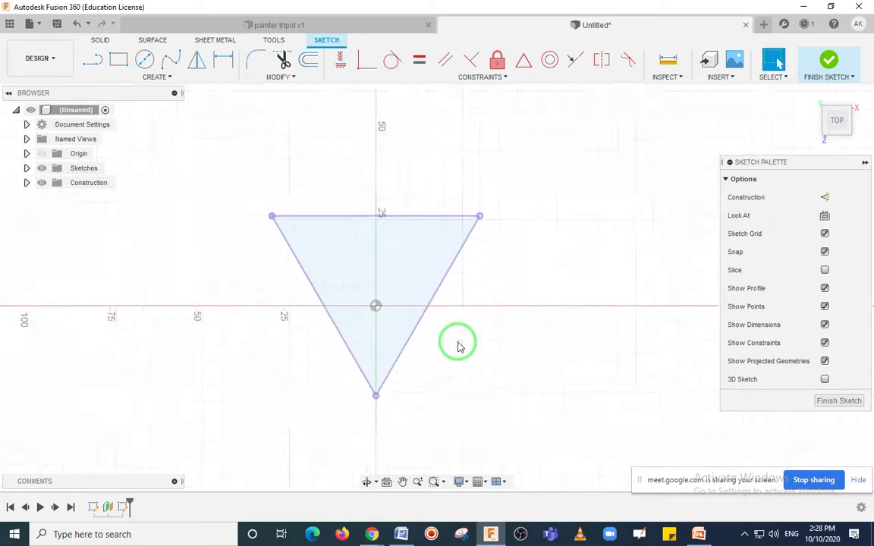
pyautogui.scroll(2, 459, 346)
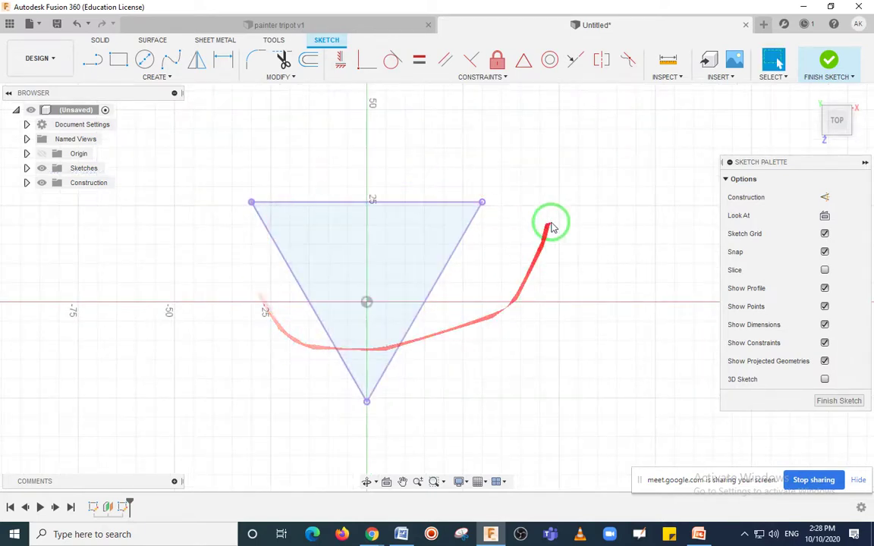
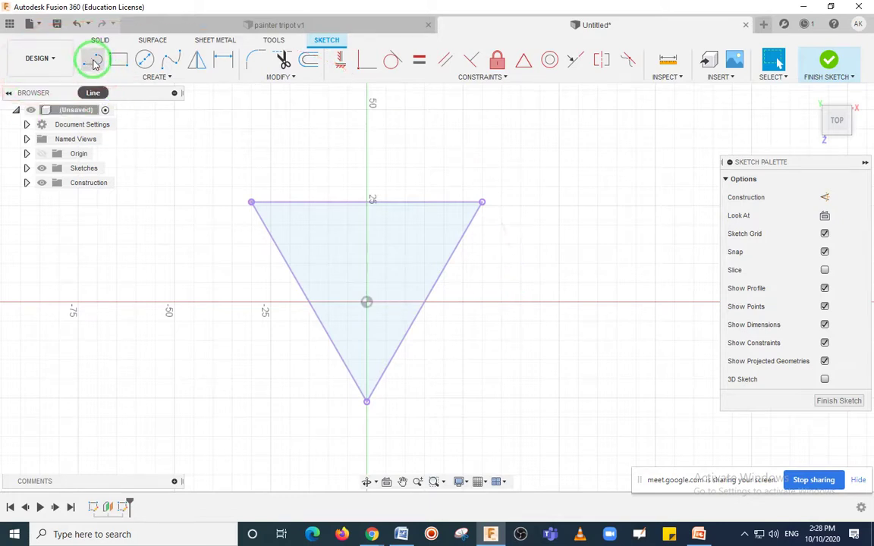
# - Draw two lines across the projected triangle, from two of its corners to the midpoints of the opposite sides
pyautogui.click(93, 63)
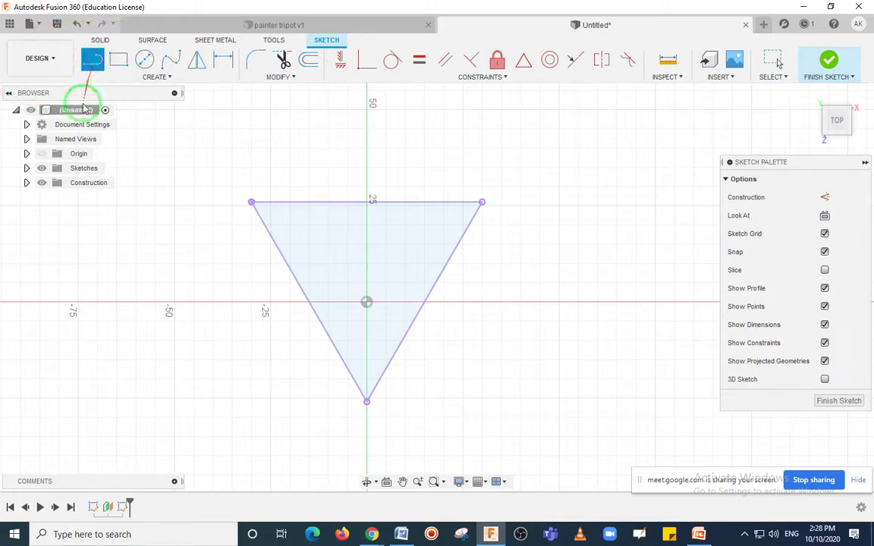
pyautogui.click(253, 203)
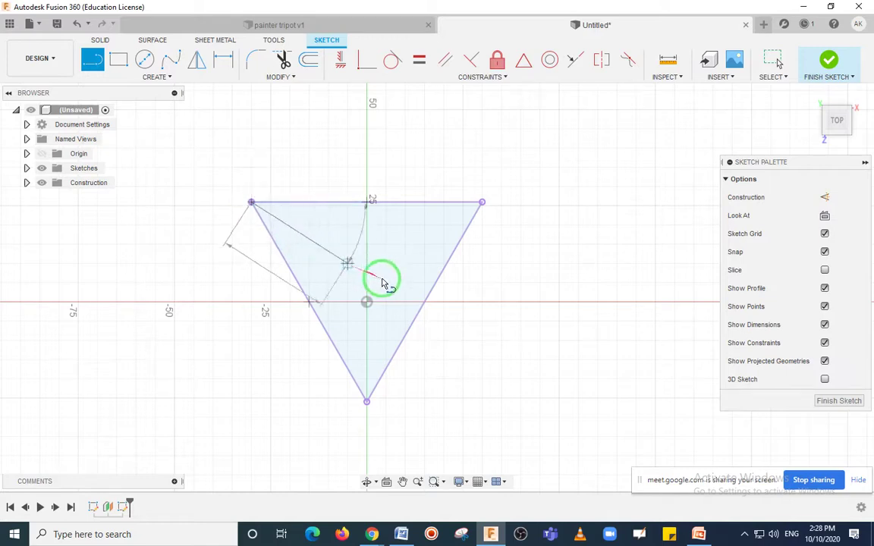
pyautogui.doubleClick(424, 303)
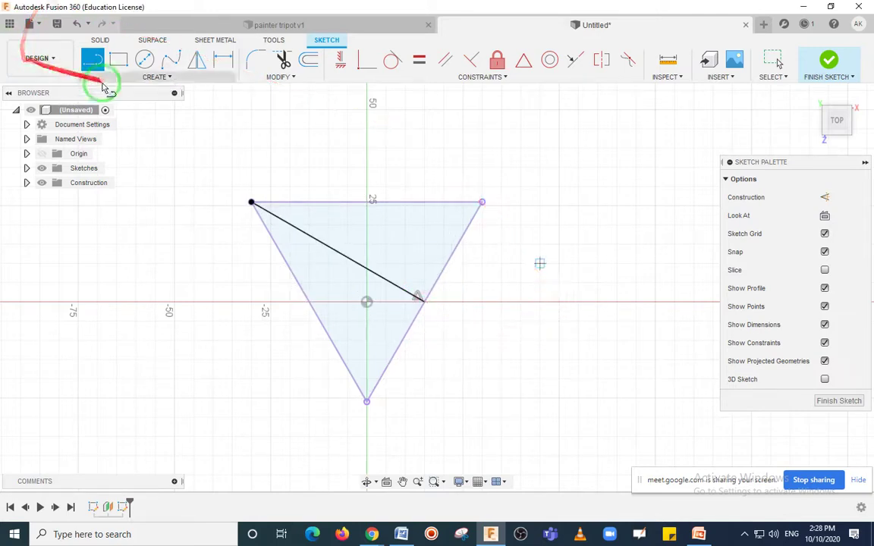
pyautogui.click(366, 400)
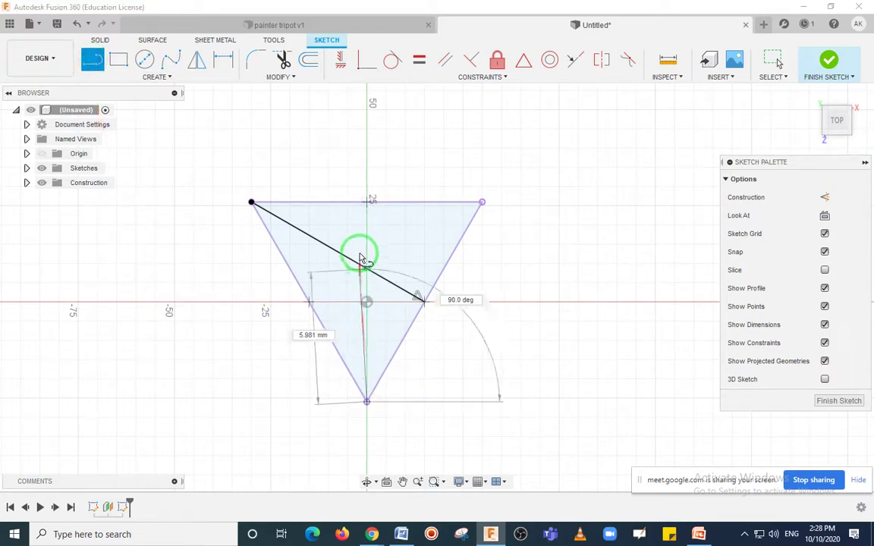
pyautogui.doubleClick(367, 201)
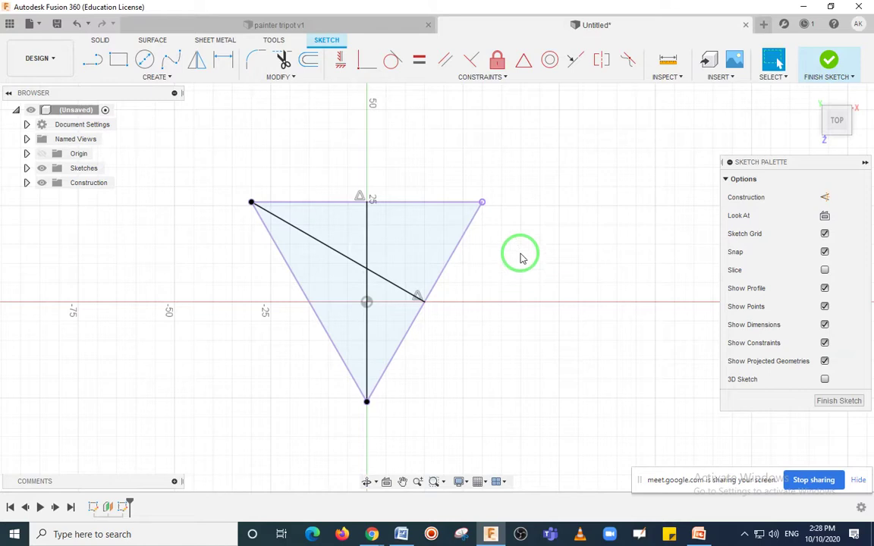
pyautogui.scroll(-3, 485, 269)
pyautogui.scroll(2, 501, 277)
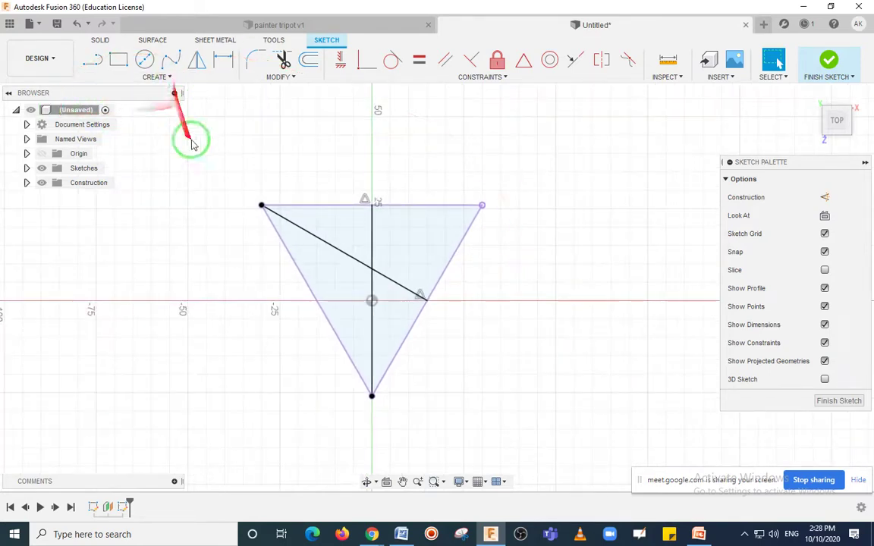
# - Place a sketch point at the intersection of the two median lines
pyautogui.click(169, 78)
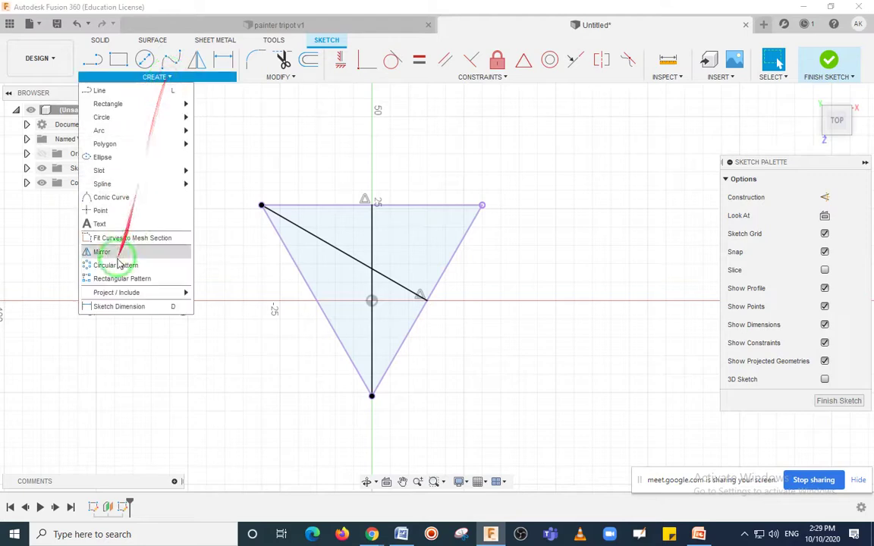
pyautogui.moveTo(103, 171)
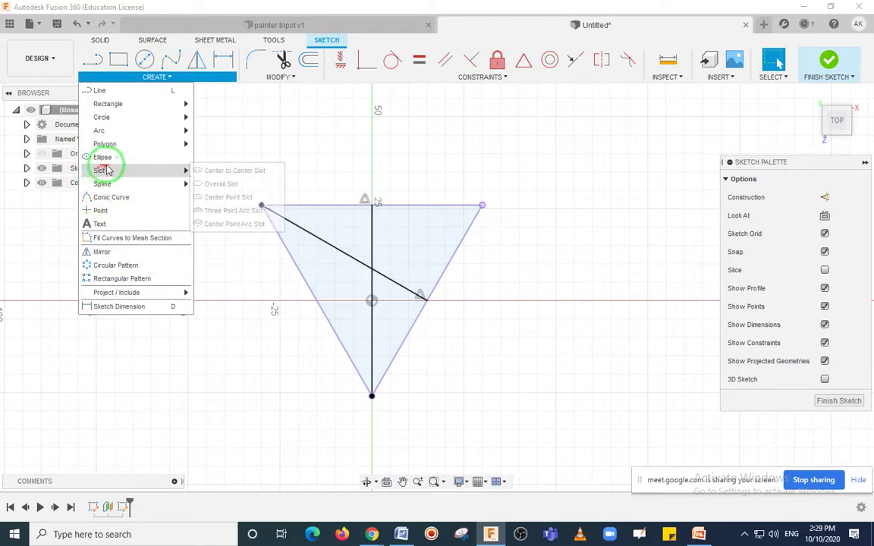
pyautogui.click(101, 212)
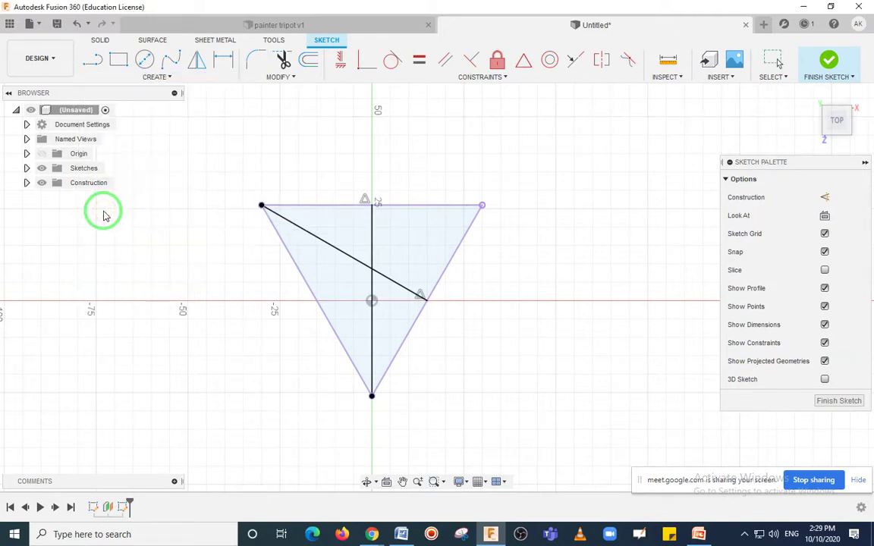
pyautogui.click(372, 269)
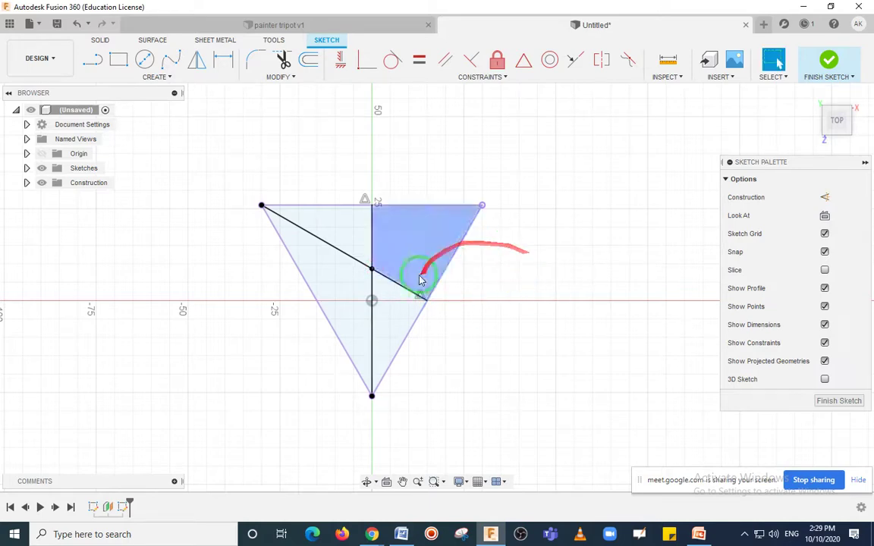
# - Delete both median lines, keep the centre point, and finish the sketch
pyautogui.click(396, 286)
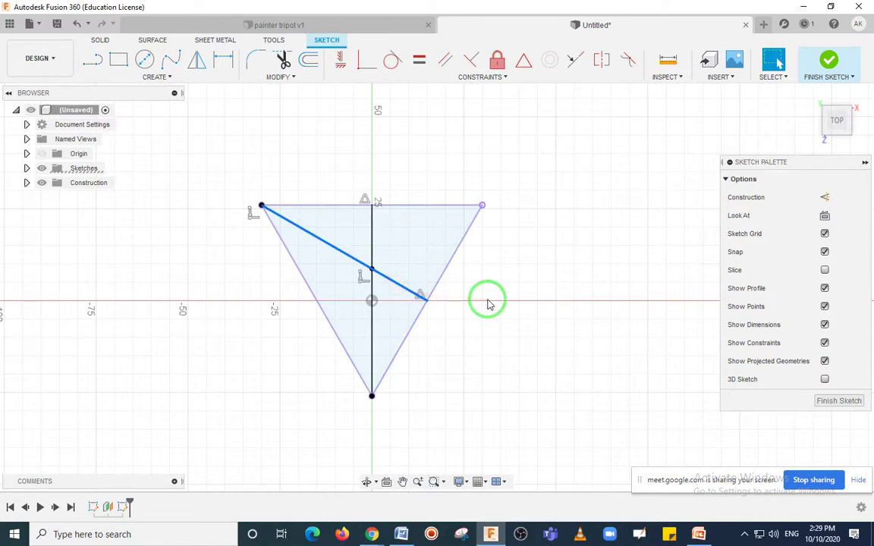
pyautogui.press('Delete')
pyautogui.click(371, 237)
pyautogui.press('Delete')
pyautogui.scroll(3, 507, 278)
pyautogui.scroll(-2, 507, 279)
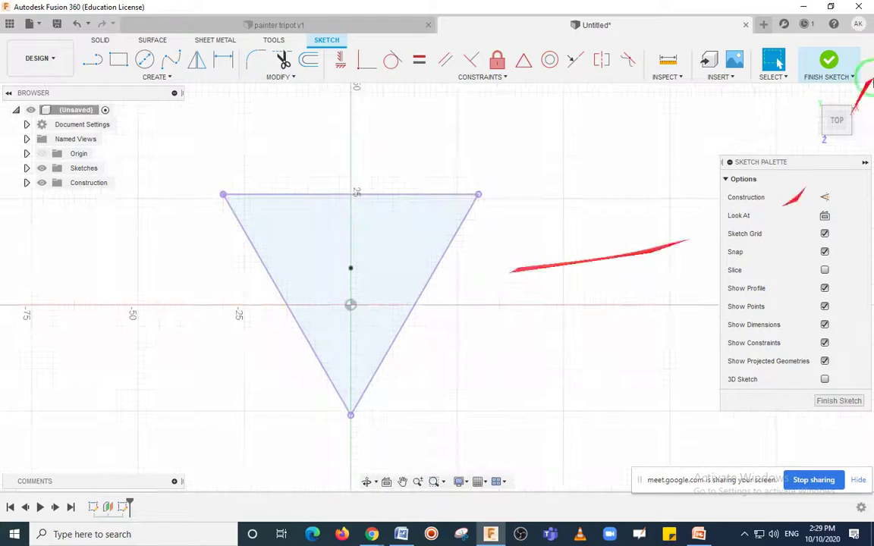
pyautogui.scroll(-2, 497, 291)
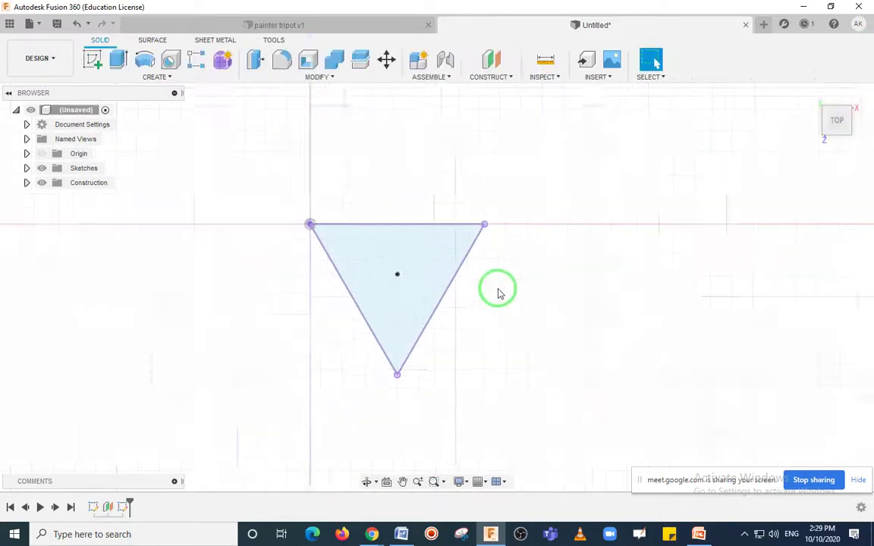
pyautogui.scroll(1, 501, 292)
pyautogui.moveTo(811, 94); pyautogui.dragTo(646, 285)
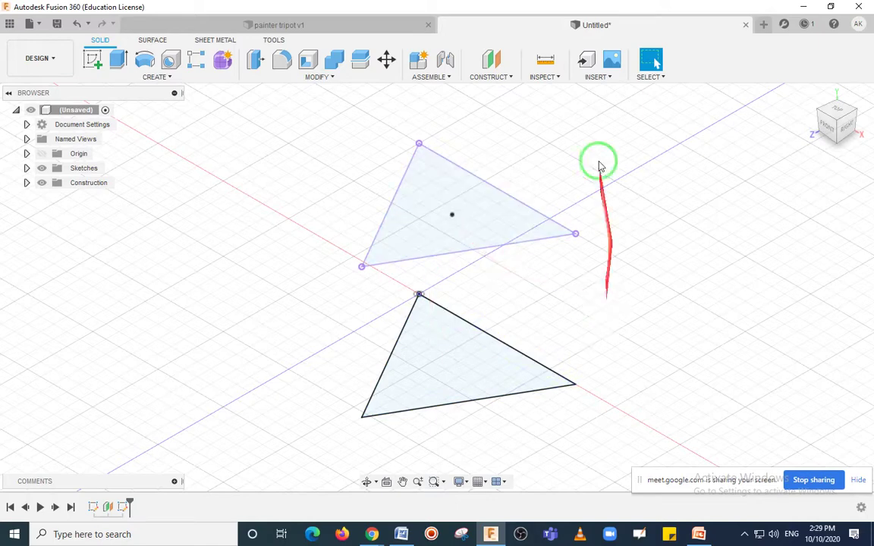
# - Loft from the lower triangle profile to the centre point of the upper sketch as a new body
pyautogui.click(171, 78)
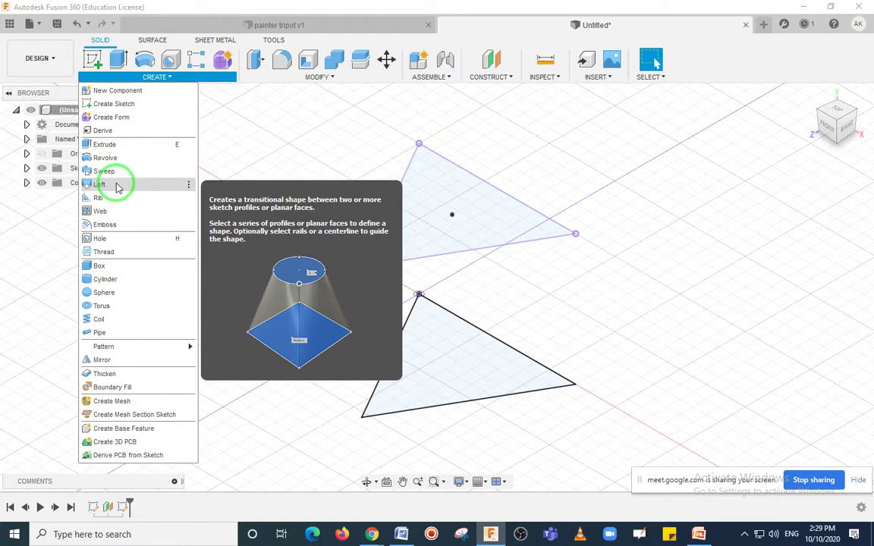
pyautogui.click(98, 186)
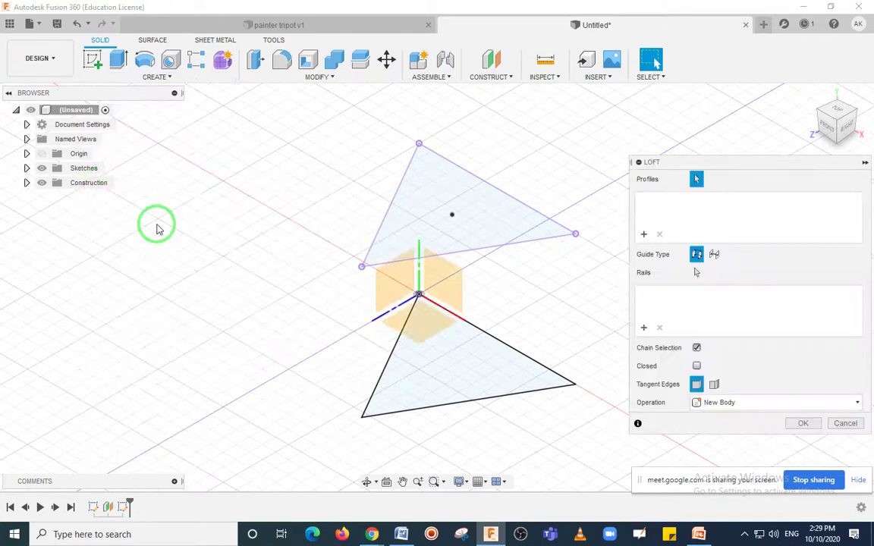
pyautogui.moveTo(520, 277); pyautogui.dragTo(445, 273, button='middle')
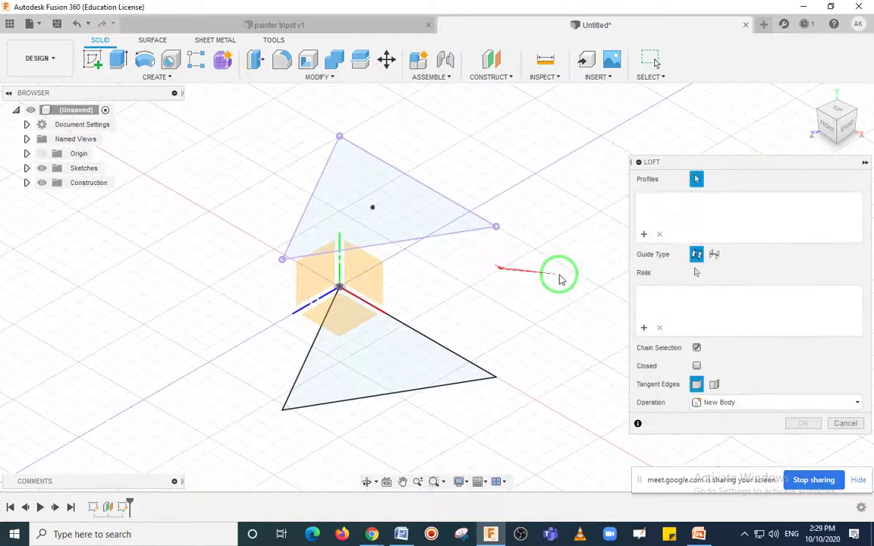
pyautogui.click(362, 362)
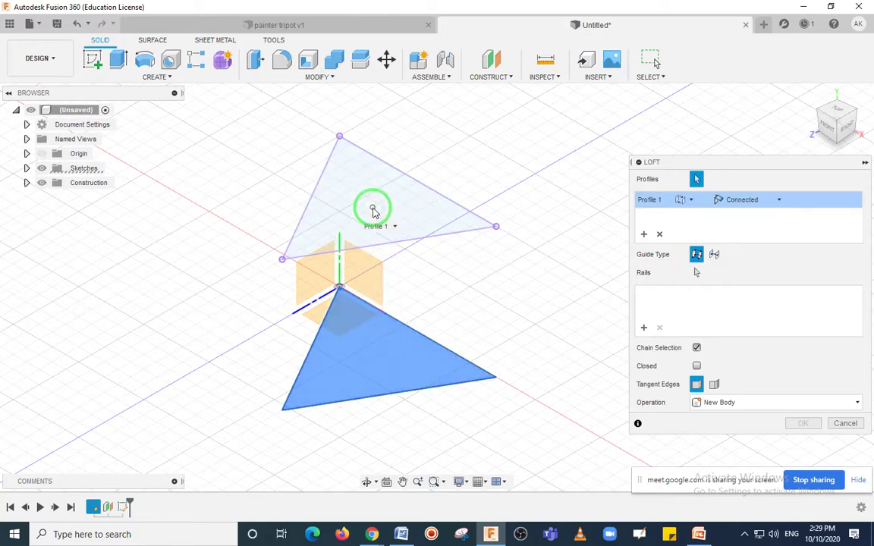
pyautogui.click(373, 211)
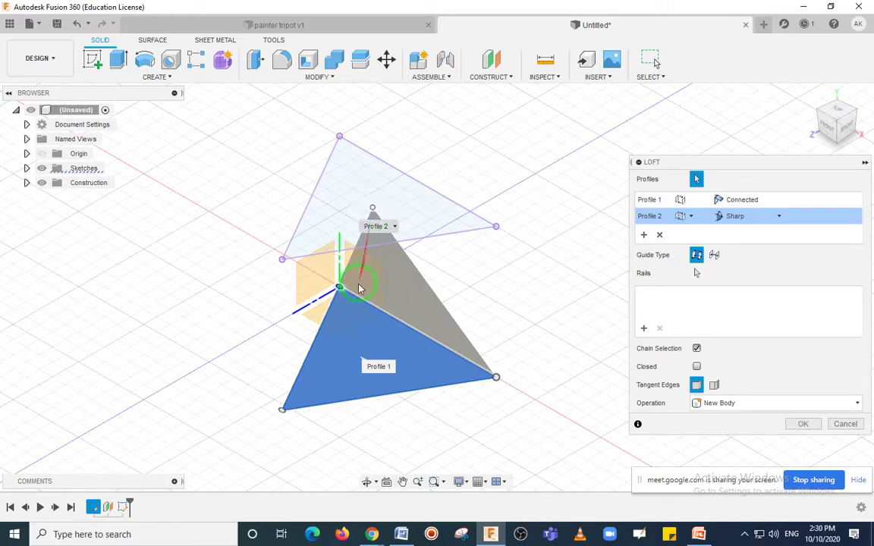
pyautogui.scroll(3, 480, 316)
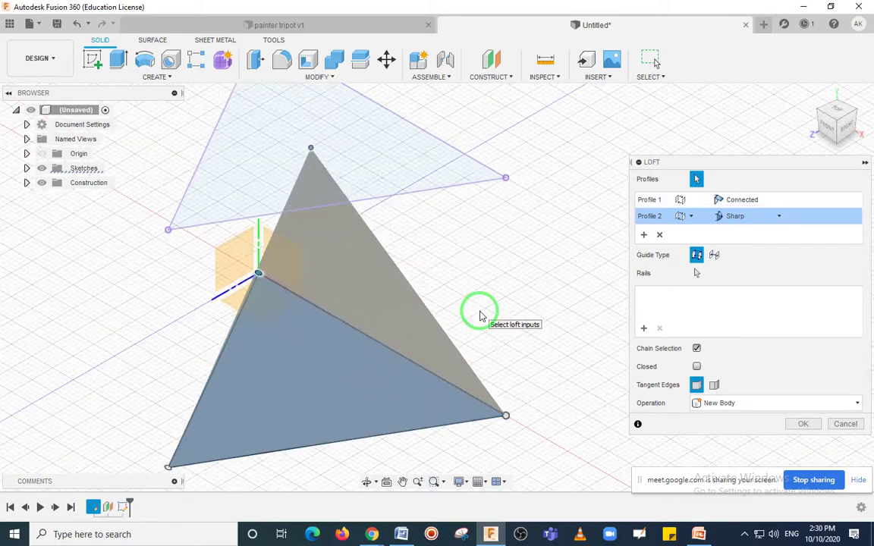
pyautogui.scroll(-2, 479, 315)
pyautogui.keyDown('shift'); pyautogui.moveTo(480, 316); pyautogui.dragTo(503, 308, button='middle'); pyautogui.keyUp('shift')
pyautogui.click(806, 425)
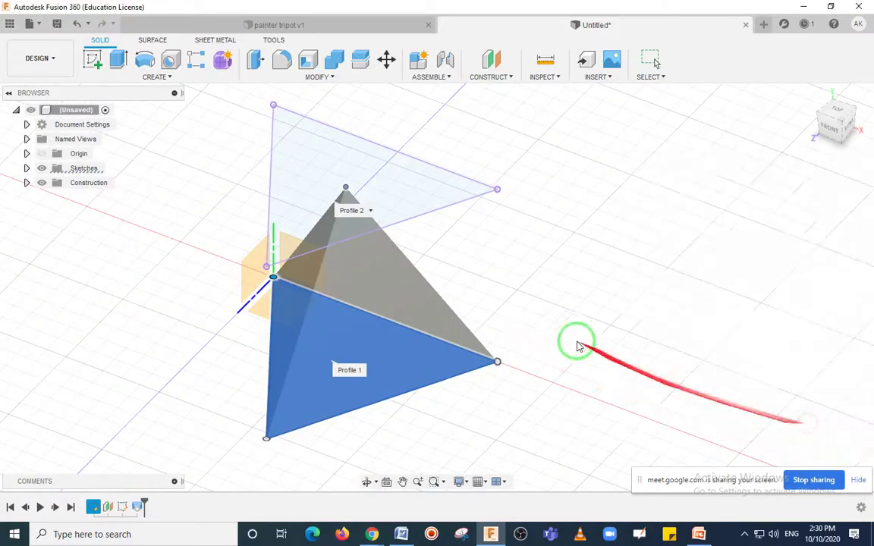
# - Examine the lofted pyramid from several angles, including its underside
pyautogui.scroll(-3, 523, 318)
pyautogui.scroll(3, 523, 318)
pyautogui.moveTo(550, 279); pyautogui.dragTo(572, 291, button='middle')
pyautogui.scroll(-3, 575, 287)
pyautogui.scroll(3, 570, 289)
pyautogui.scroll(-3, 560, 324)
pyautogui.scroll(3, 560, 325)
pyautogui.moveTo(560, 326); pyautogui.dragTo(566, 256, button='middle')
pyautogui.scroll(-2, 566, 331)
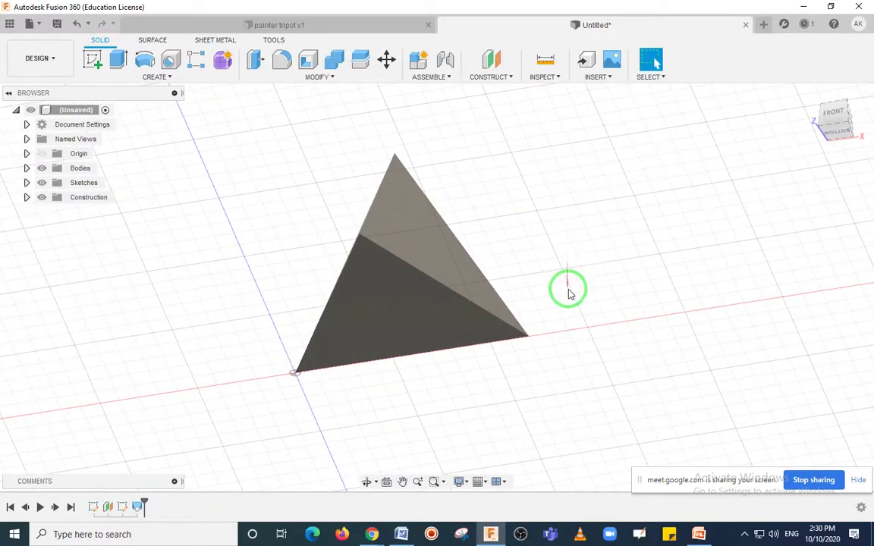
# - Shell the pyramid with its base face removed, using an inside thickness of 2.5 mm
pyautogui.click(337, 79)
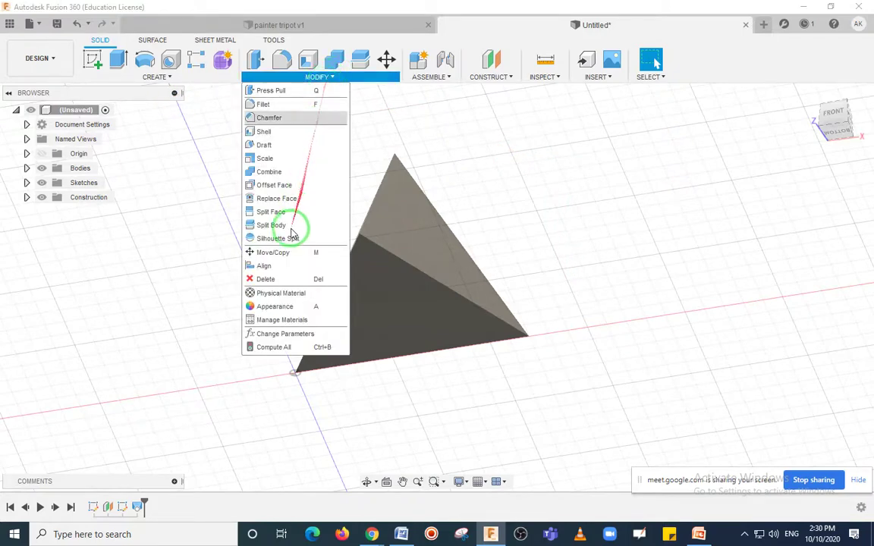
pyautogui.click(264, 132)
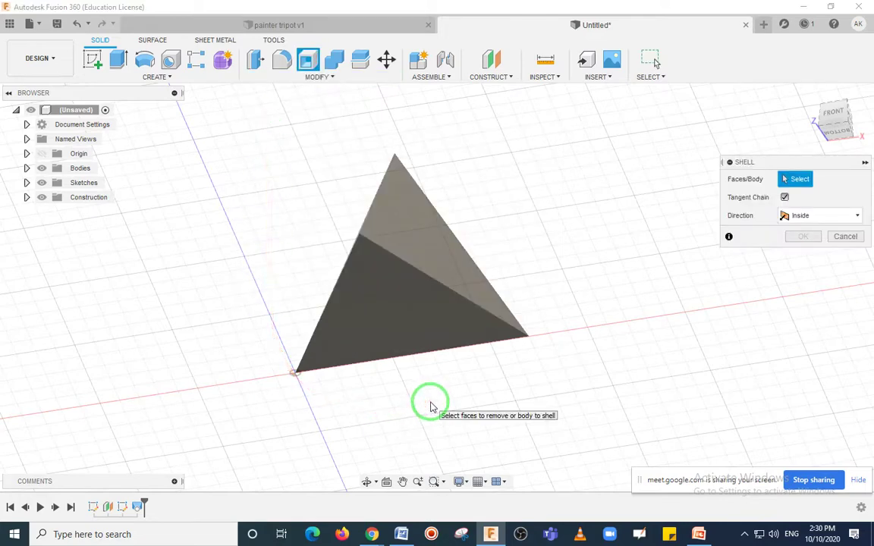
pyautogui.click(401, 319)
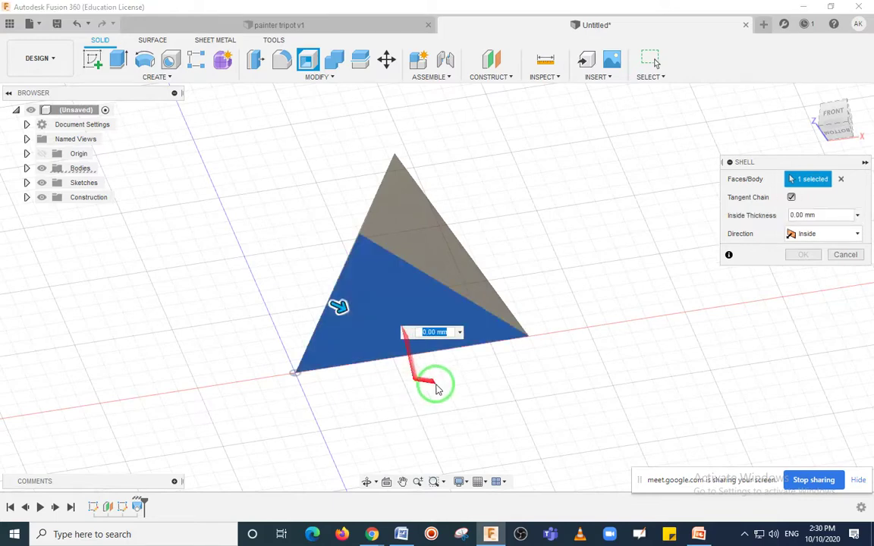
pyautogui.click(830, 216)
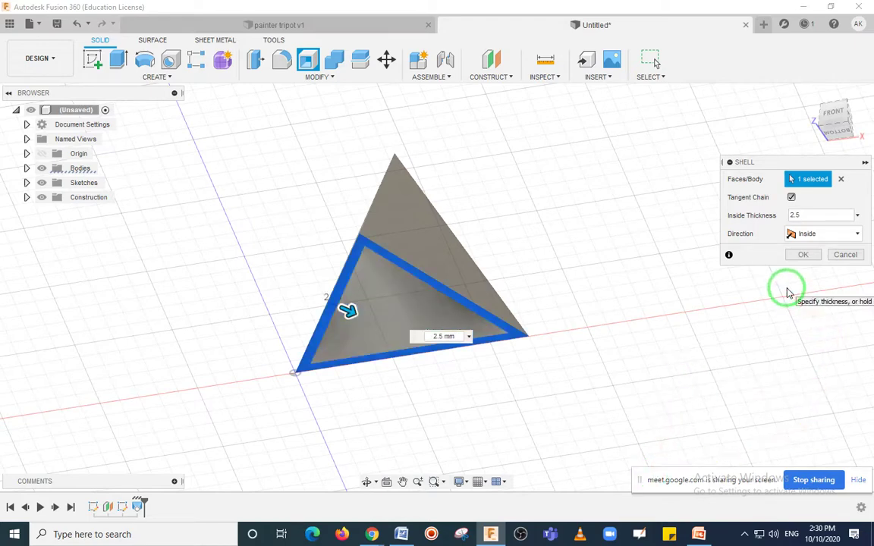
pyautogui.click(803, 254)
# - Start a new sketch on the pyramid's sloping front face
pyautogui.moveTo(560, 321)
pyautogui.mouseDown(button='middle')
pyautogui.moveTo(583, 288)
pyautogui.moveTo(585, 327)
pyautogui.moveTo(585, 289)
pyautogui.moveTo(566, 259)
pyautogui.moveTo(568, 293)
pyautogui.moveTo(542, 307)
pyautogui.moveTo(567, 306)
pyautogui.moveTo(590, 260)
pyautogui.moveTo(601, 270)
pyautogui.moveTo(612, 324)
pyautogui.moveTo(596, 383)
pyautogui.mouseUp(button='middle')
pyautogui.keyDown('shift'); pyautogui.moveTo(590, 342); pyautogui.dragTo(611, 327, button='middle'); pyautogui.keyUp('shift')
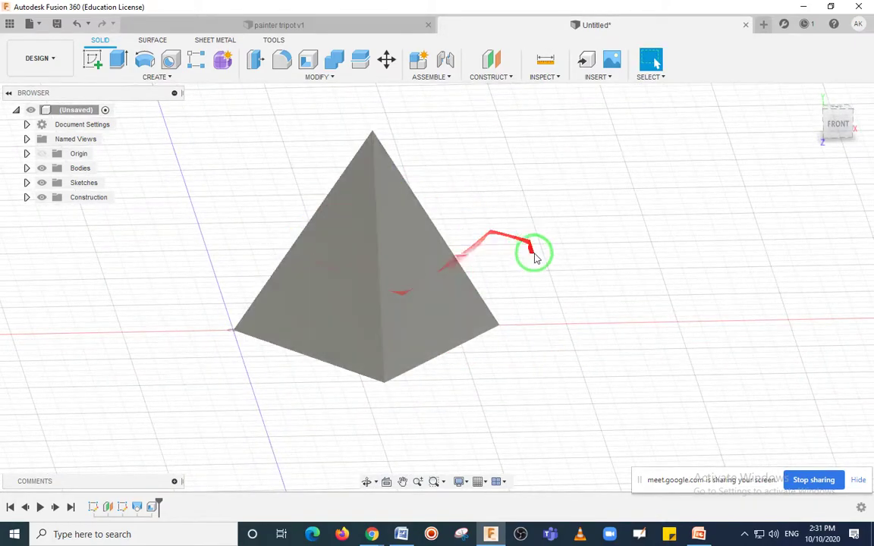
pyautogui.keyDown('shift'); pyautogui.moveTo(535, 262); pyautogui.dragTo(591, 218, button='middle'); pyautogui.keyUp('shift')
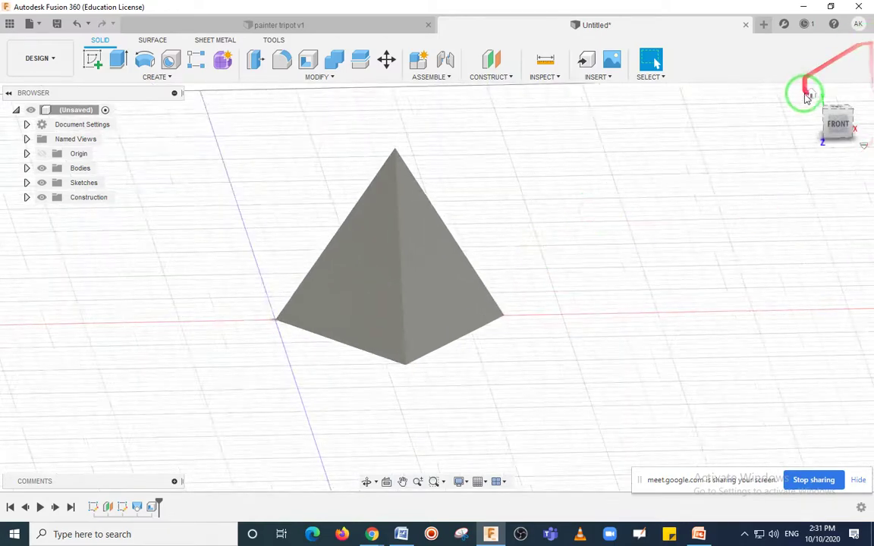
pyautogui.click(803, 107)
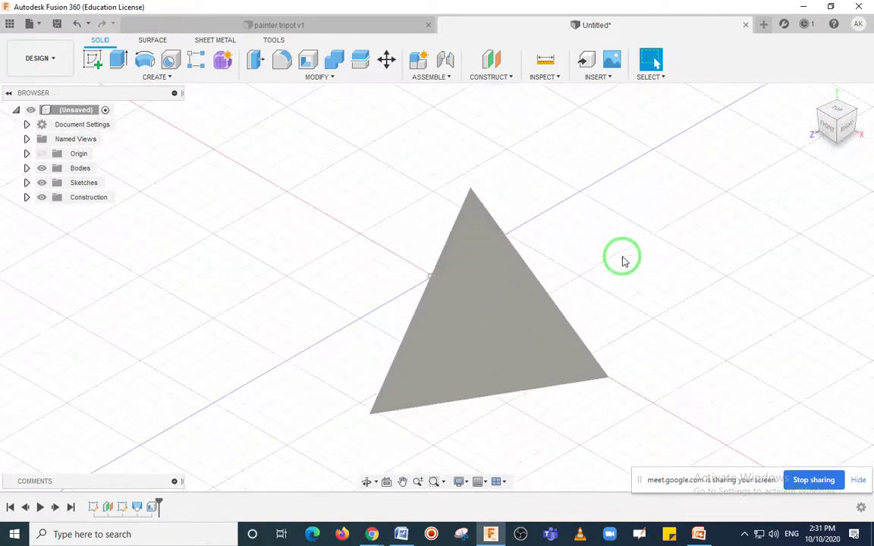
pyautogui.moveTo(631, 249)
pyautogui.keyDown('shift'); pyautogui.mouseDown(button='middle')
pyautogui.moveTo(603, 211)
pyautogui.moveTo(650, 238)
pyautogui.moveTo(635, 232)
pyautogui.mouseUp(button='middle'); pyautogui.keyUp('shift')
pyautogui.moveTo(635, 231); pyautogui.dragTo(585, 201)
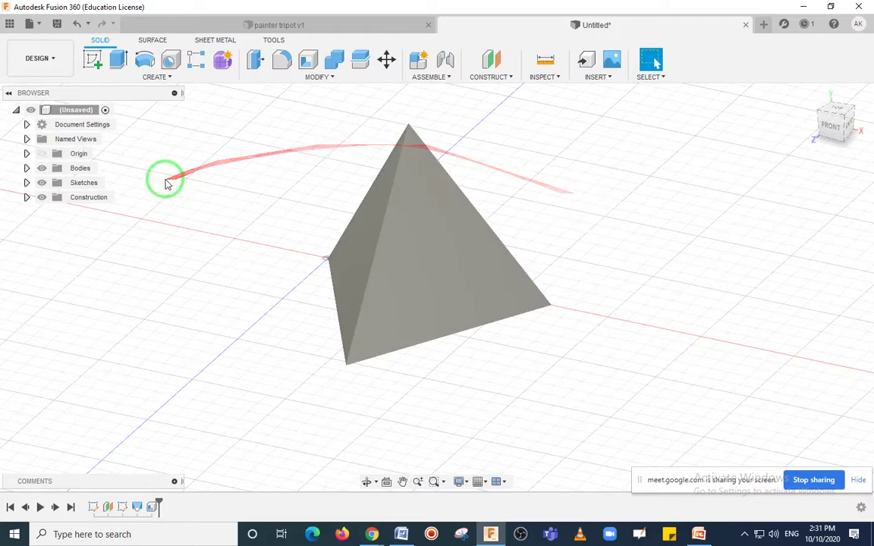
pyautogui.click(94, 63)
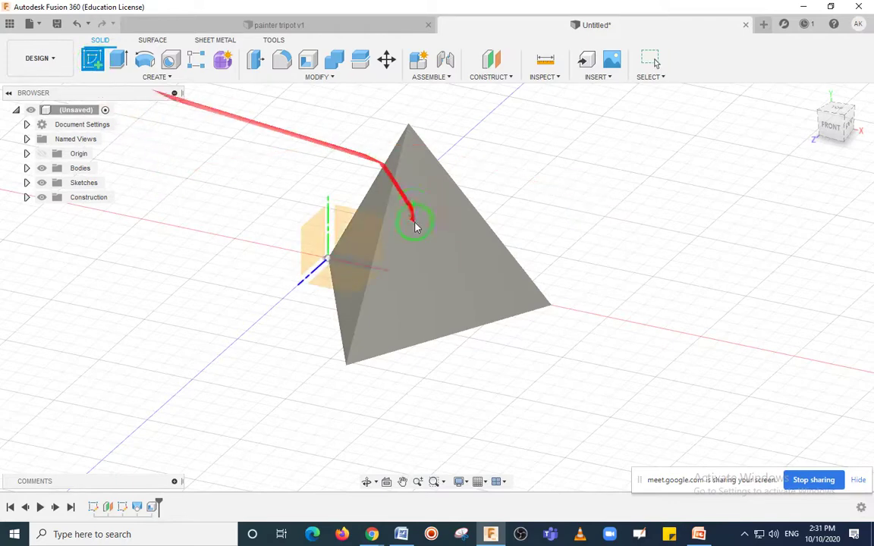
pyautogui.click(448, 249)
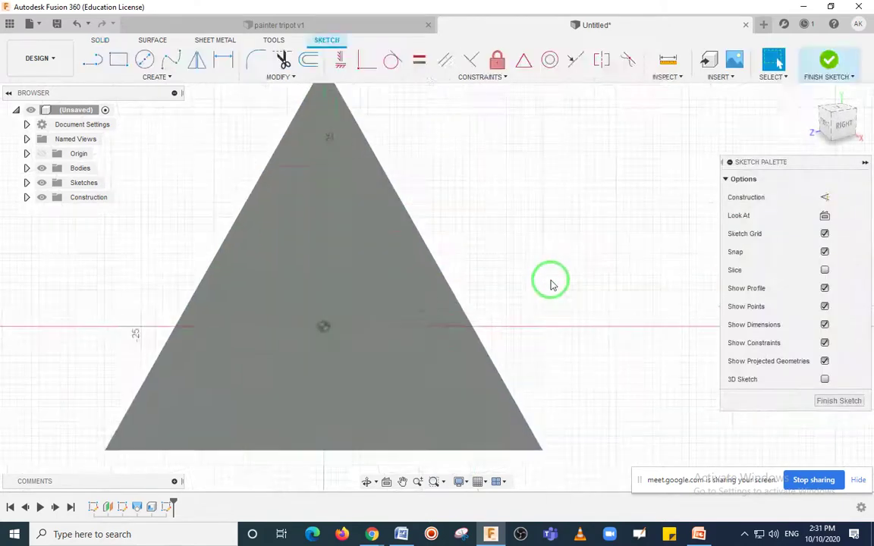
pyautogui.scroll(-1, 551, 285)
pyautogui.moveTo(567, 254); pyautogui.dragTo(584, 261, button='middle')
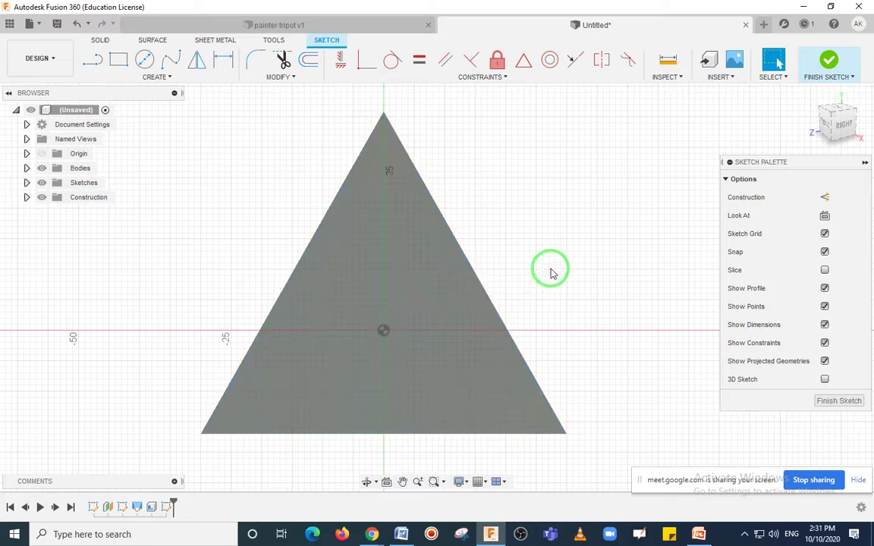
# - Project the two slanted side edges of the pyramid's triangular face into the sketch
pyautogui.click(179, 78)
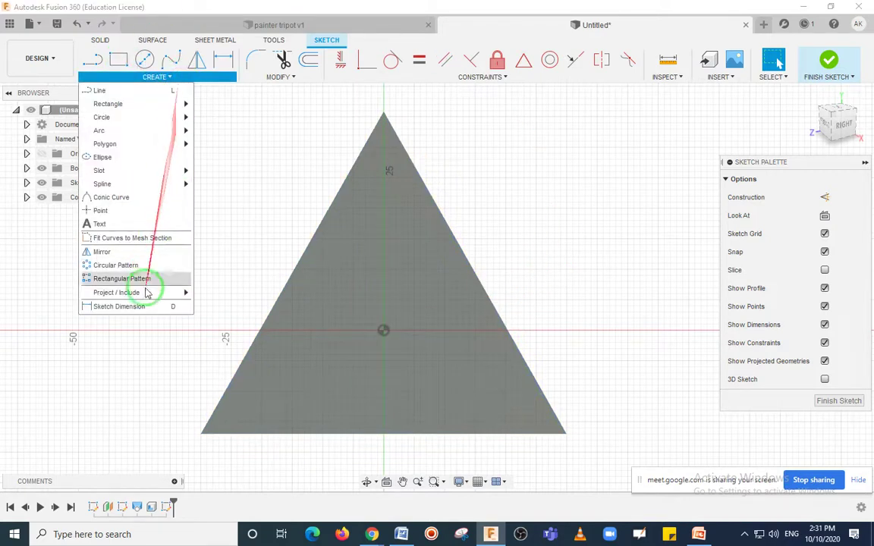
pyautogui.moveTo(121, 296)
pyautogui.click(215, 293)
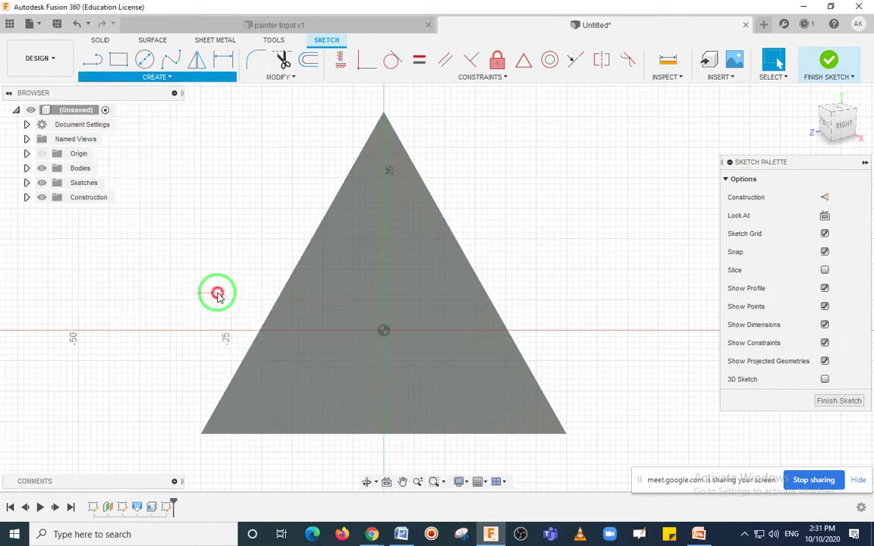
pyautogui.click(305, 252)
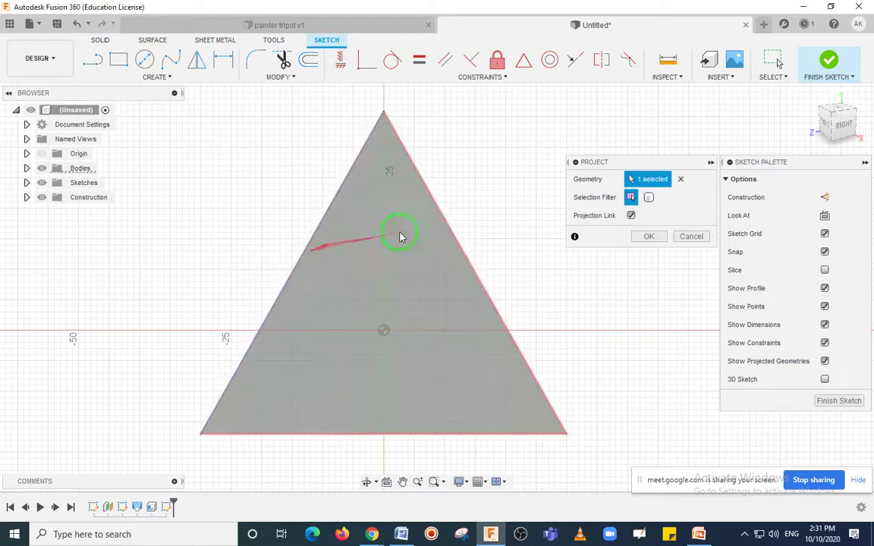
pyautogui.click(441, 218)
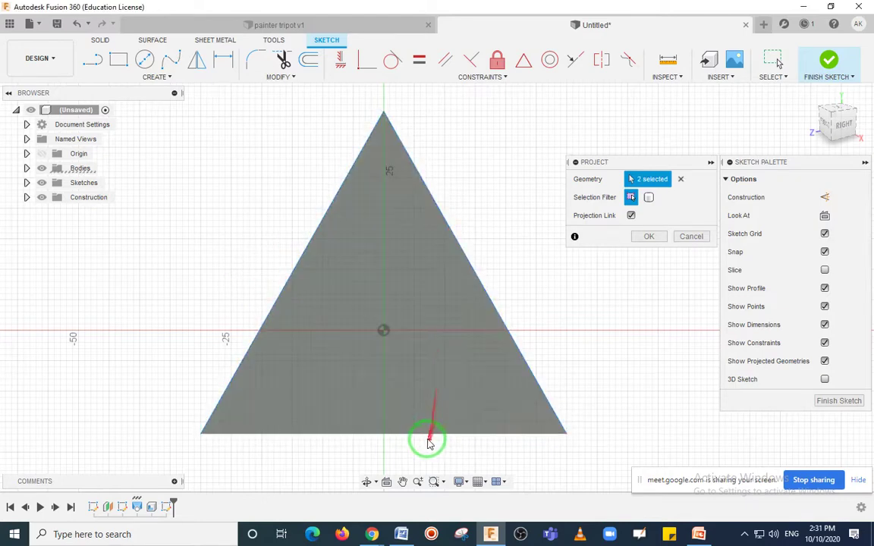
pyautogui.click(425, 435)
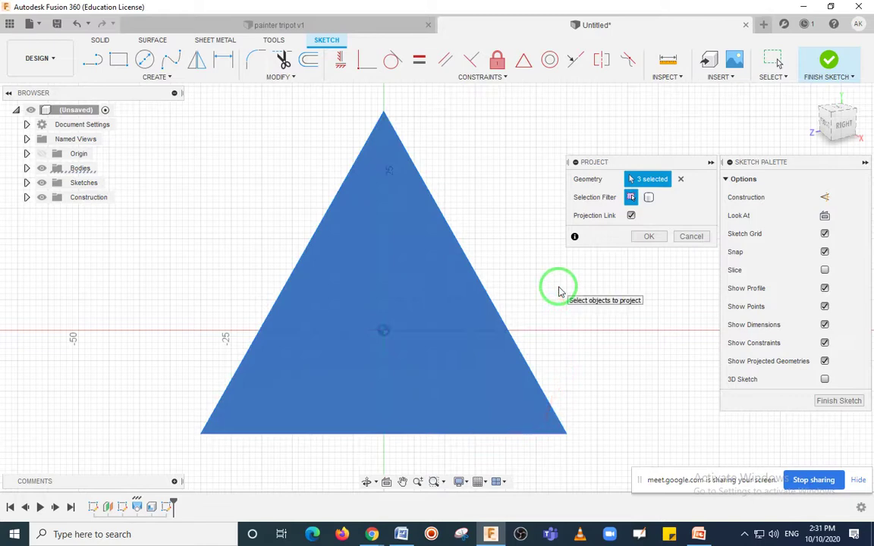
pyautogui.click(649, 237)
pyautogui.scroll(-2, 561, 275)
pyautogui.scroll(2, 560, 275)
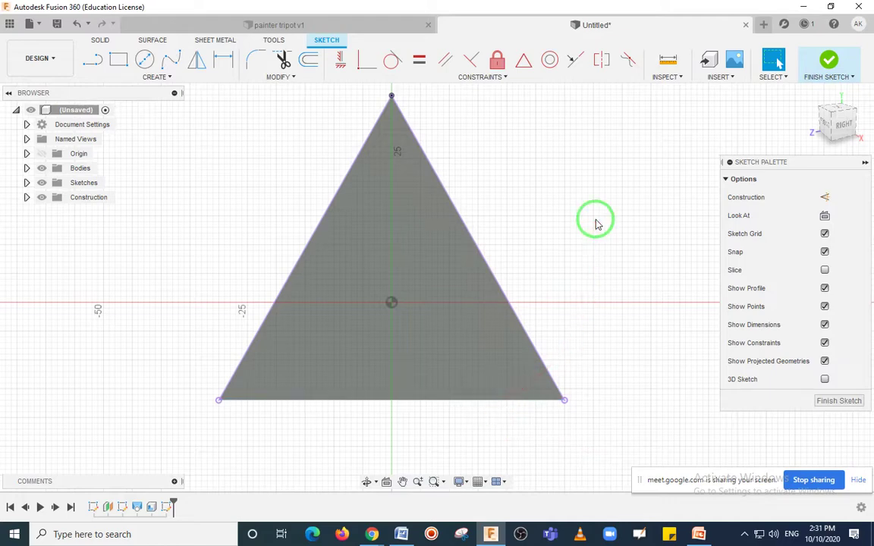
# - Project the bottom edge of the triangular face into the sketch
pyautogui.click(157, 77)
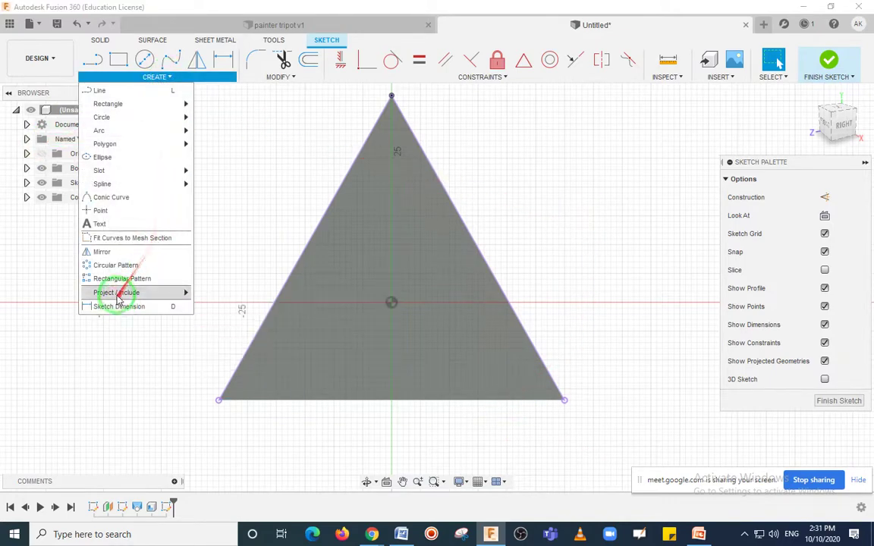
pyautogui.click(116, 292)
pyautogui.click(212, 295)
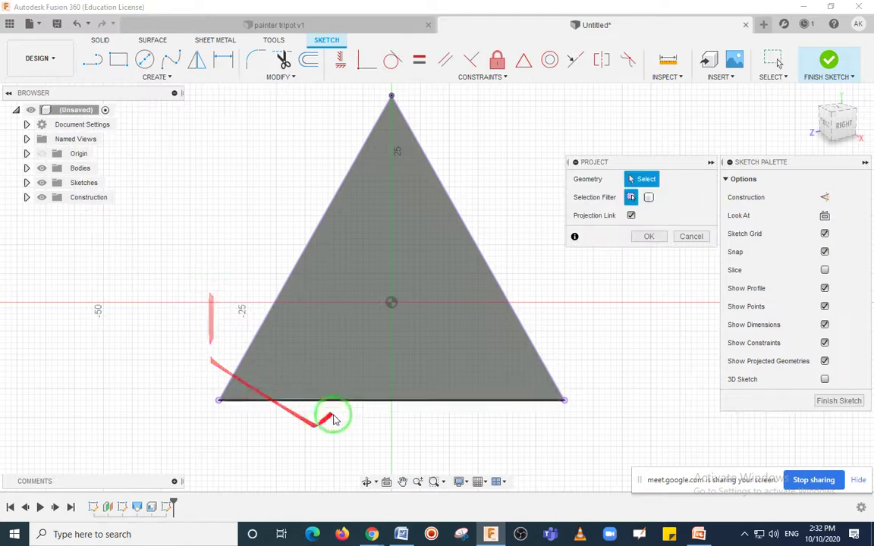
pyautogui.click(341, 397)
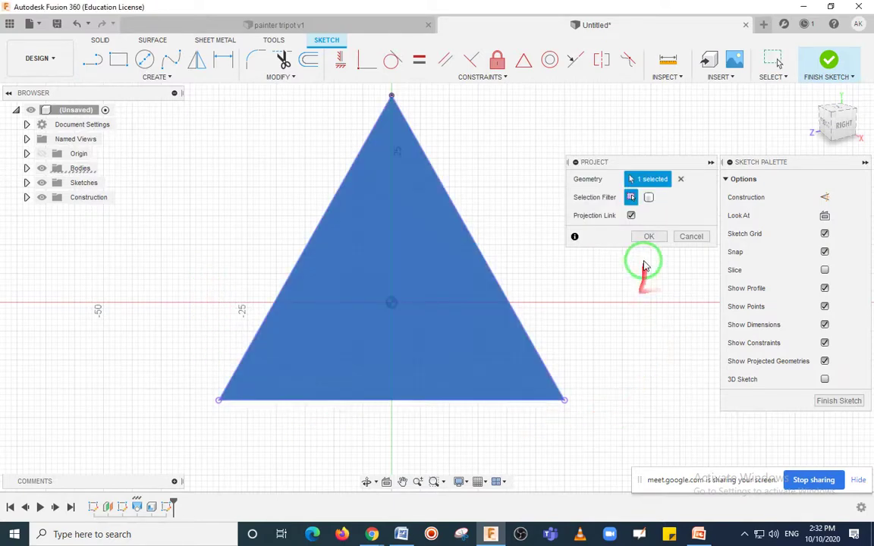
pyautogui.click(648, 236)
pyautogui.scroll(-1, 581, 396)
pyautogui.scroll(1, 591, 298)
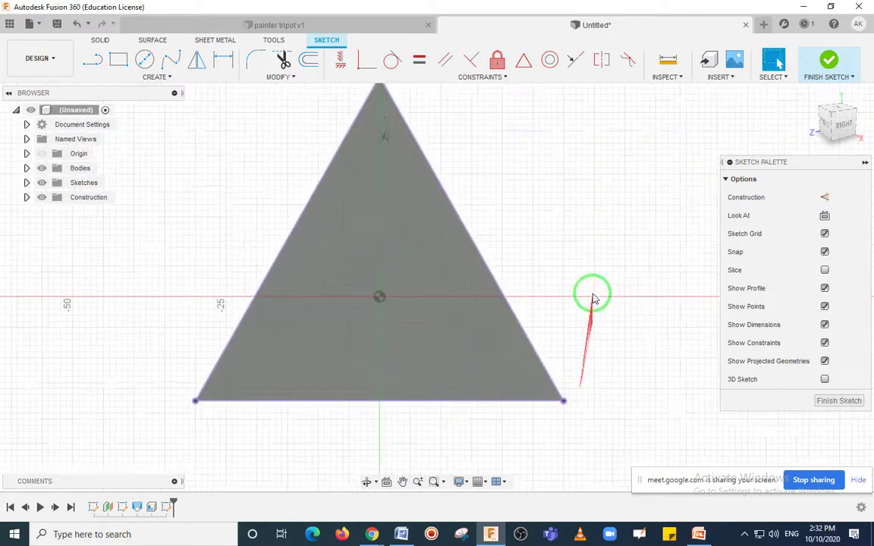
# - Draw two median lines, from the apex to the base midpoint and from the lower-right corner to the opposite edge's midpoint
pyautogui.scroll(-1, 584, 303)
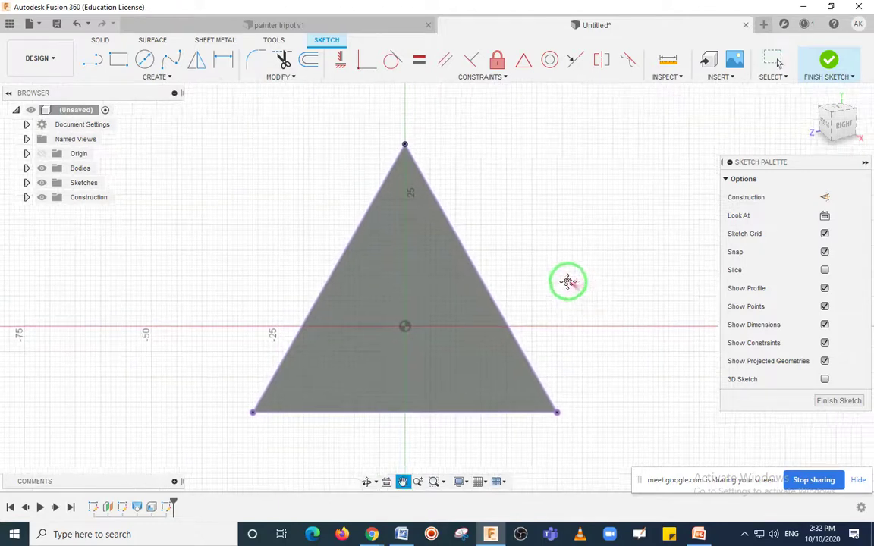
pyautogui.click(93, 64)
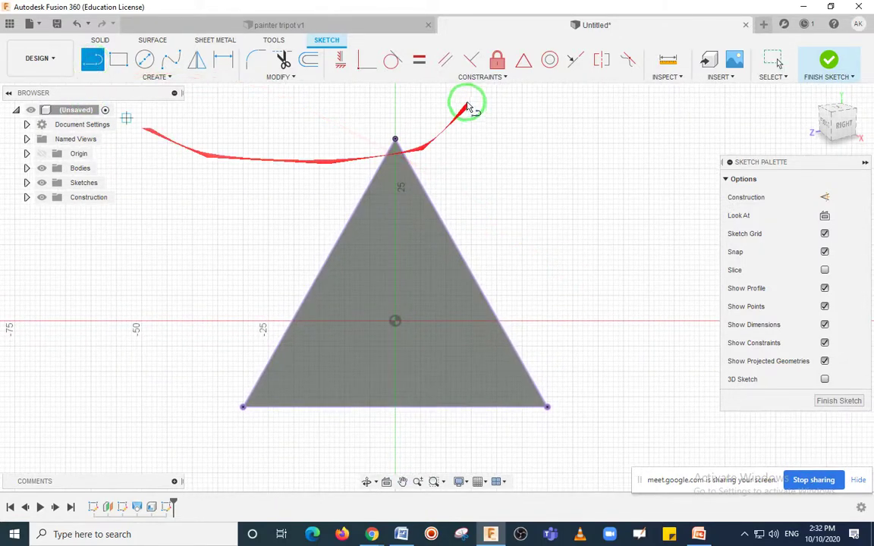
pyautogui.click(396, 140)
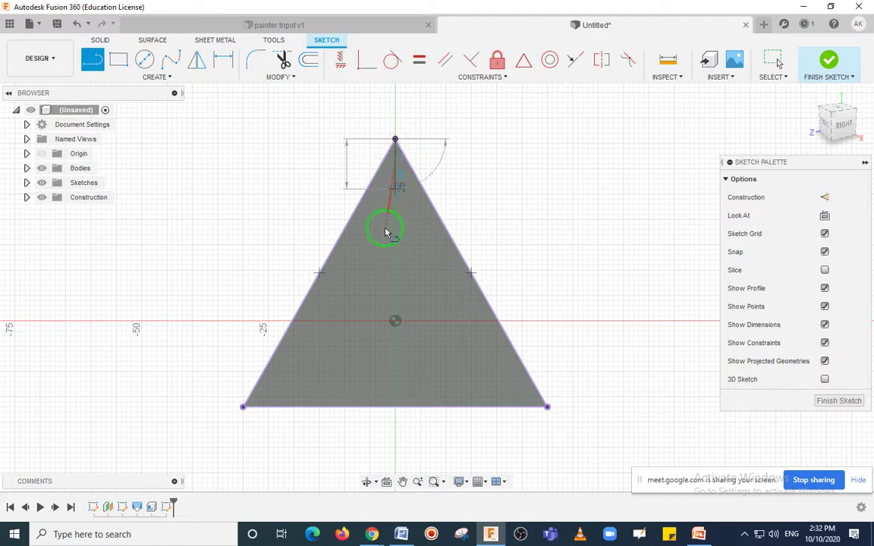
pyautogui.doubleClick(396, 408)
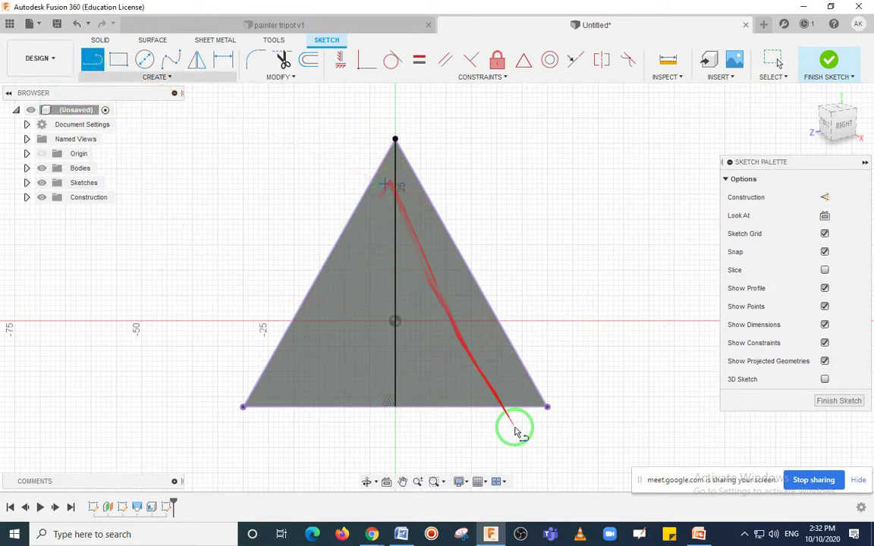
pyautogui.click(548, 407)
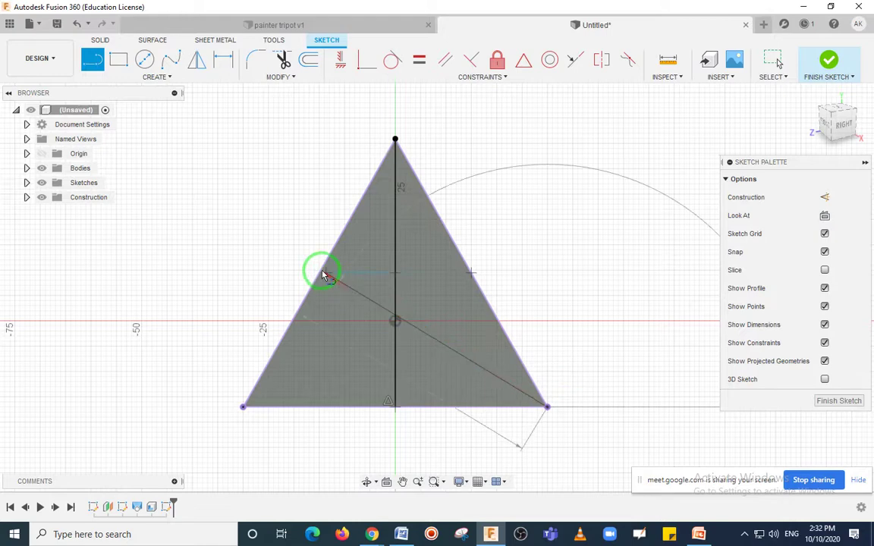
pyautogui.click(317, 277)
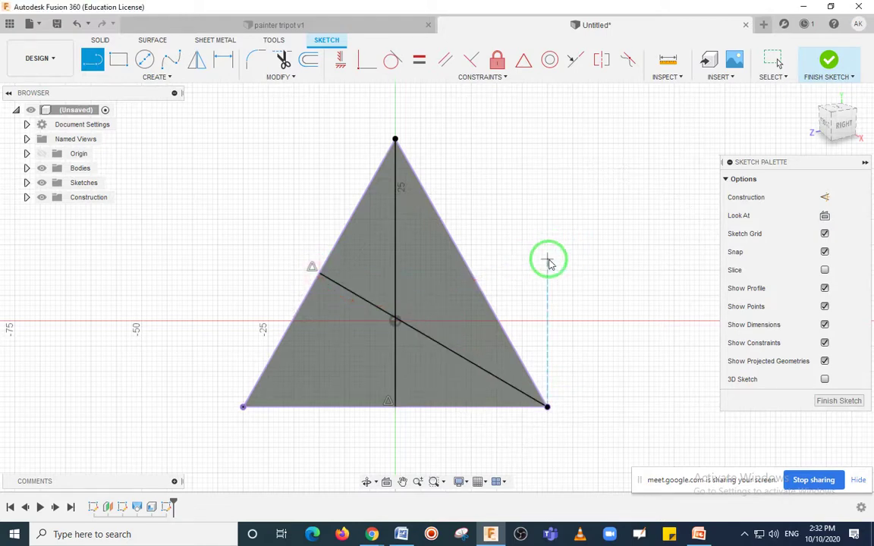
pyautogui.press('Escape')
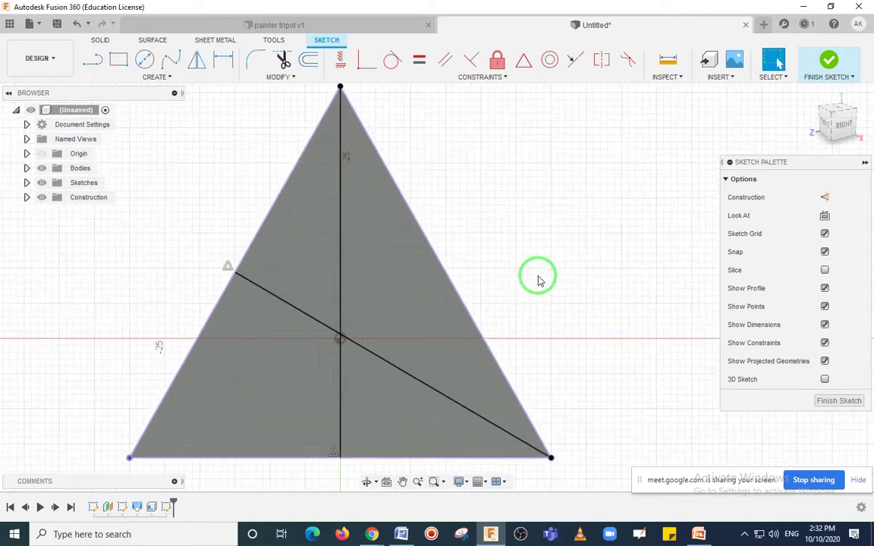
# - Draw a 25 mm diameter circle centred on the intersection of the two median lines
pyautogui.scroll(3, 548, 262)
pyautogui.scroll(-1, 552, 262)
pyautogui.moveTo(550, 259); pyautogui.dragTo(530, 261, button='middle')
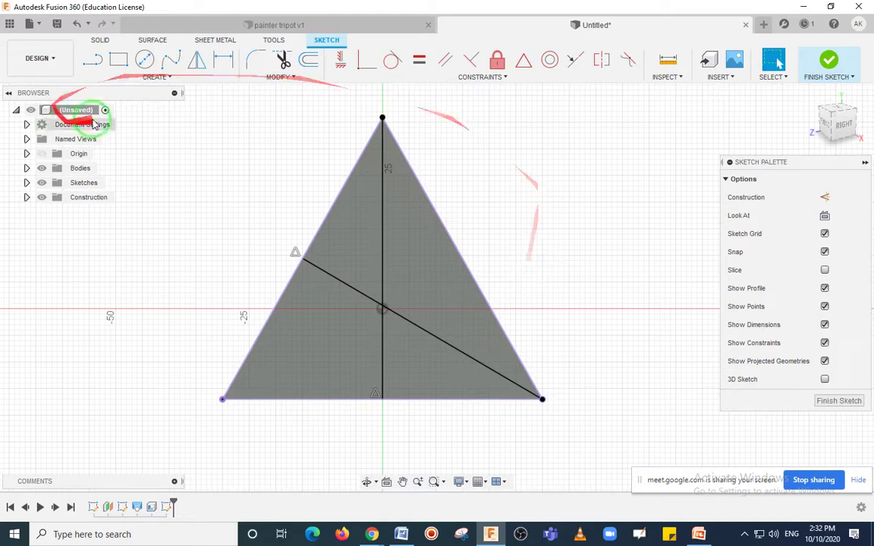
pyautogui.click(174, 81)
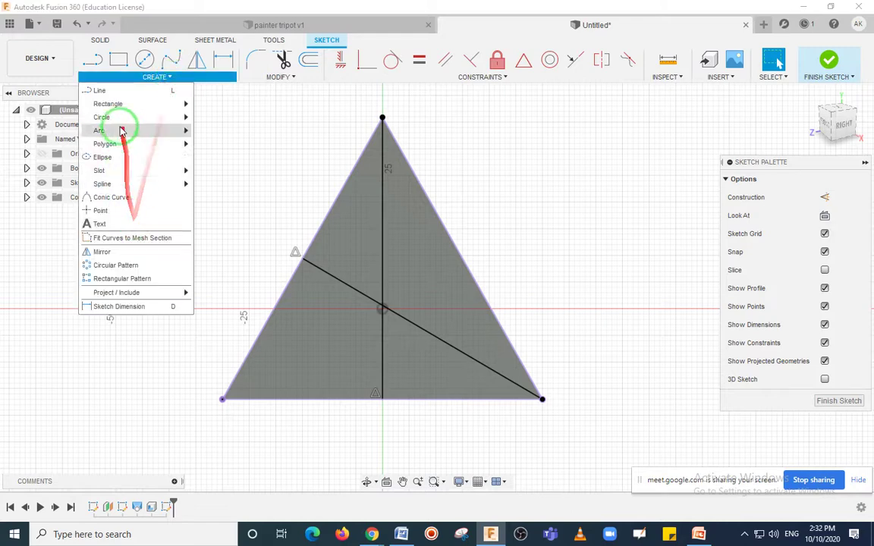
pyautogui.moveTo(122, 117)
pyautogui.click(251, 118)
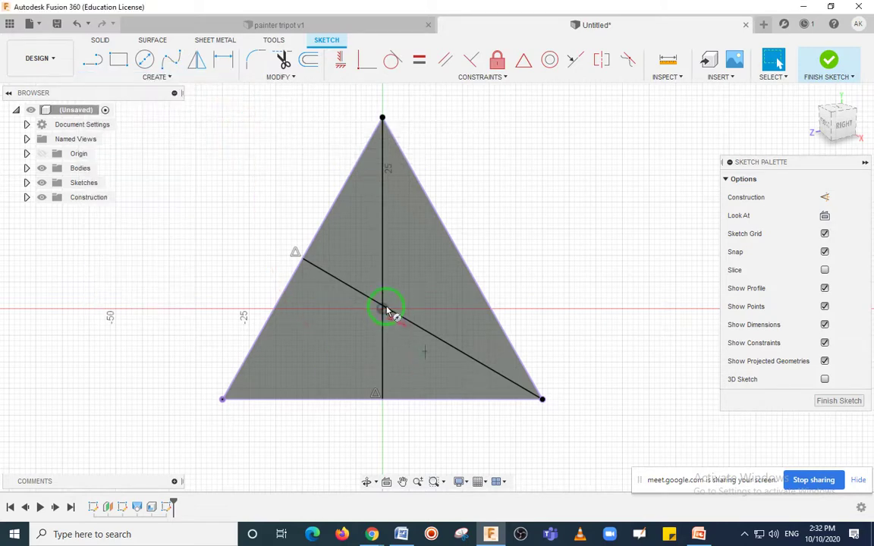
pyautogui.scroll(5, 384, 310)
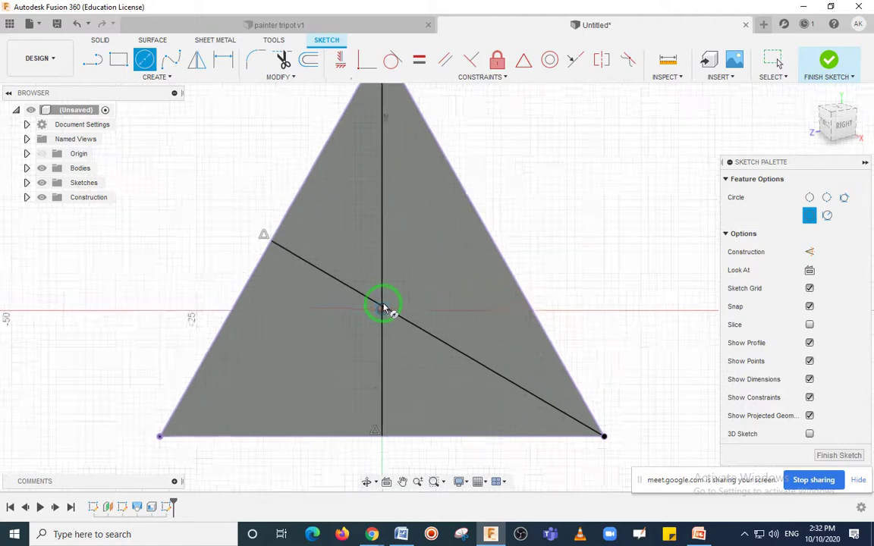
pyautogui.click(380, 317)
pyautogui.scroll(3, 459, 247)
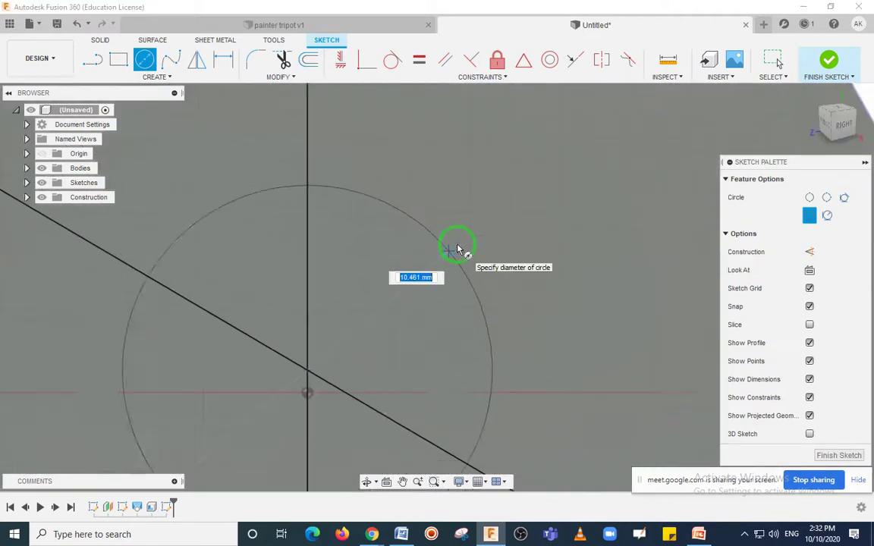
pyautogui.scroll(-5, 458, 249)
pyautogui.moveTo(459, 248)
pyautogui.mouseDown(button='middle')
pyautogui.moveTo(459, 222)
pyautogui.moveTo(408, 270)
pyautogui.mouseUp(button='middle')
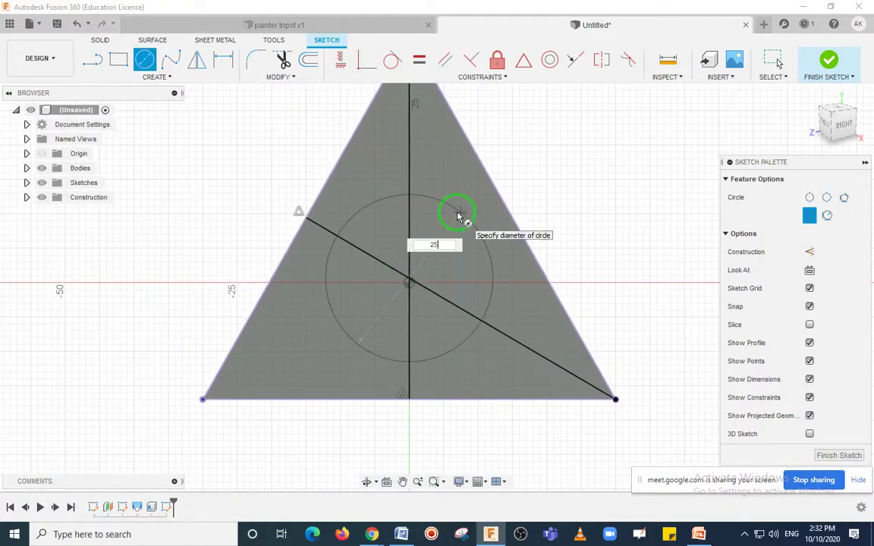
pyautogui.press('Tab')
pyautogui.press('Return')
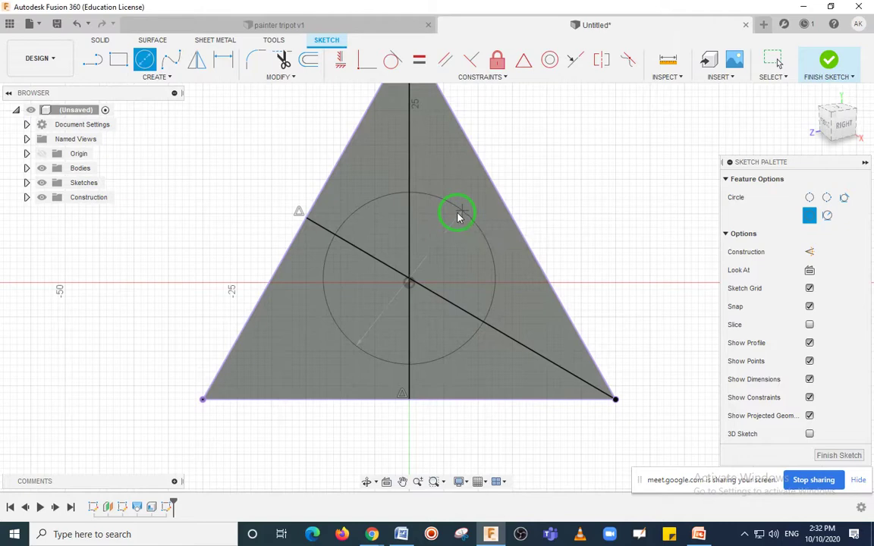
pyautogui.press('Escape')
# - Delete both median lines from the triangle and finish the sketch
pyautogui.scroll(-3, 534, 217)
pyautogui.scroll(4, 534, 220)
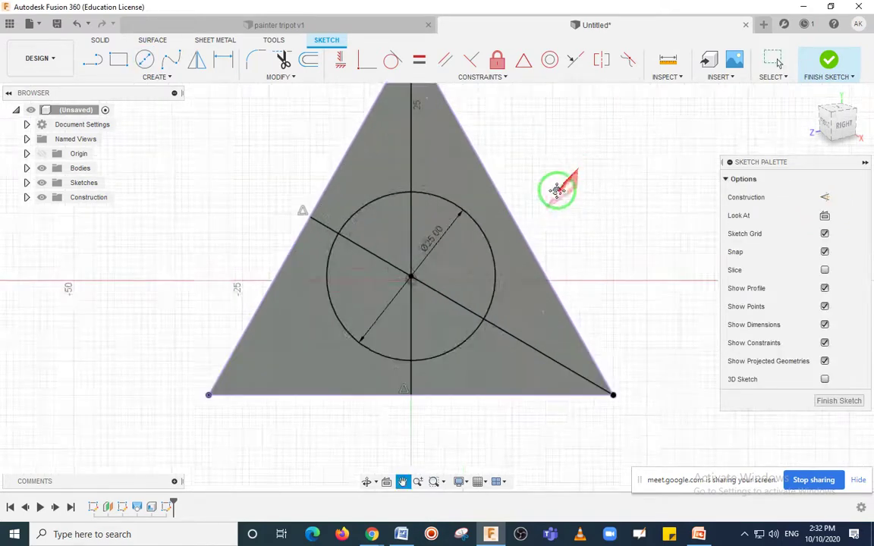
pyautogui.click(444, 300)
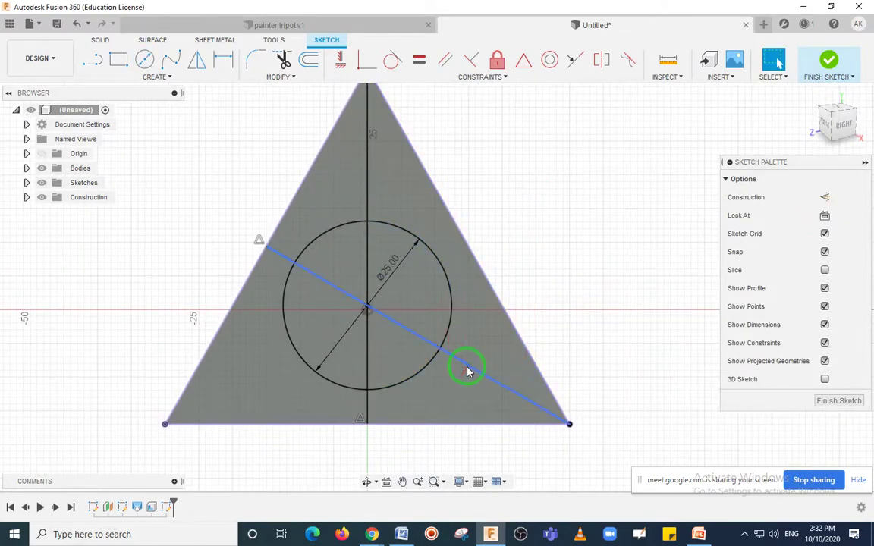
pyautogui.click(468, 370)
pyautogui.press('Delete')
pyautogui.press('Delete')
pyautogui.scroll(-3, 519, 213)
pyautogui.scroll(3, 541, 222)
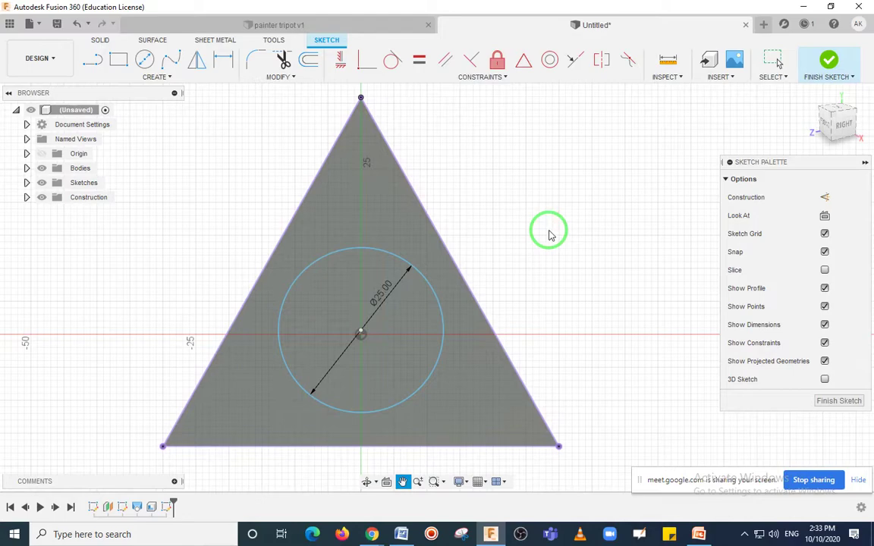
pyautogui.scroll(-3, 550, 233)
pyautogui.scroll(2, 540, 240)
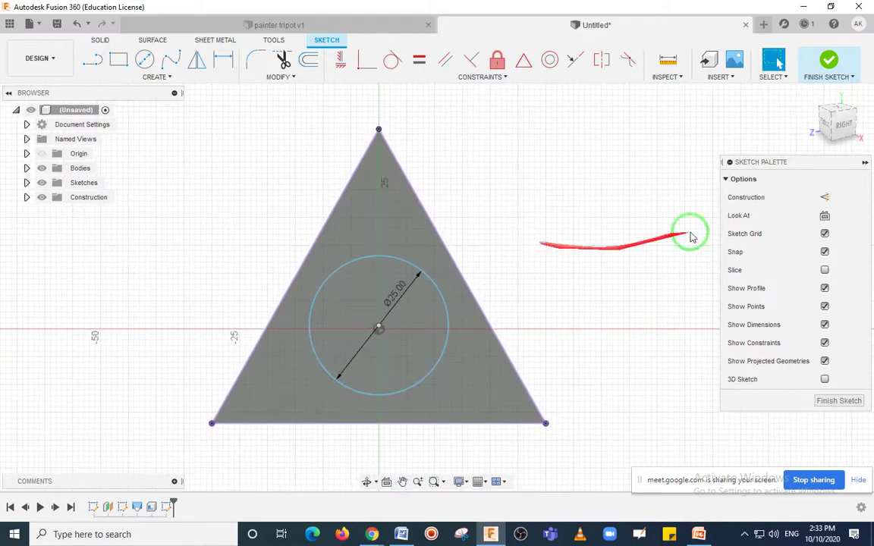
pyautogui.click(829, 61)
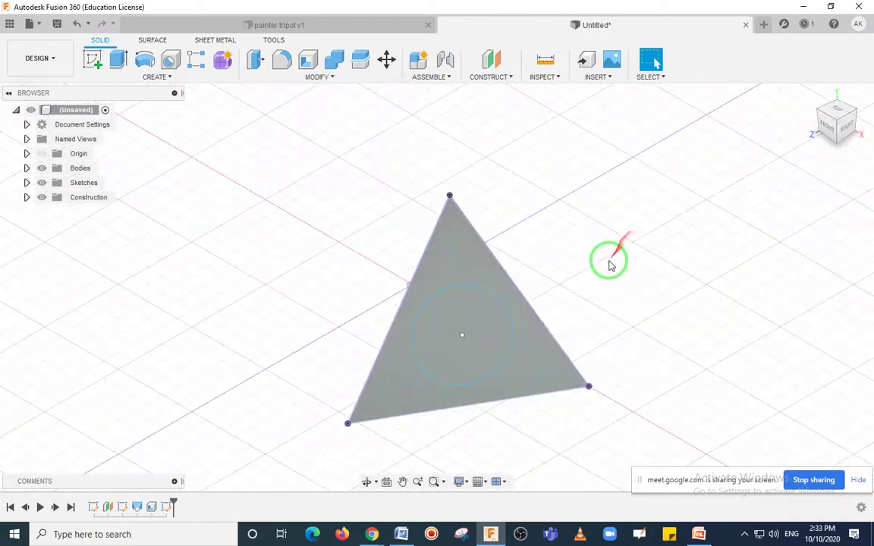
# - Start an extrusion of the circle on the pyramid's side face, with its extent set to To Object
pyautogui.scroll(-2, 594, 271)
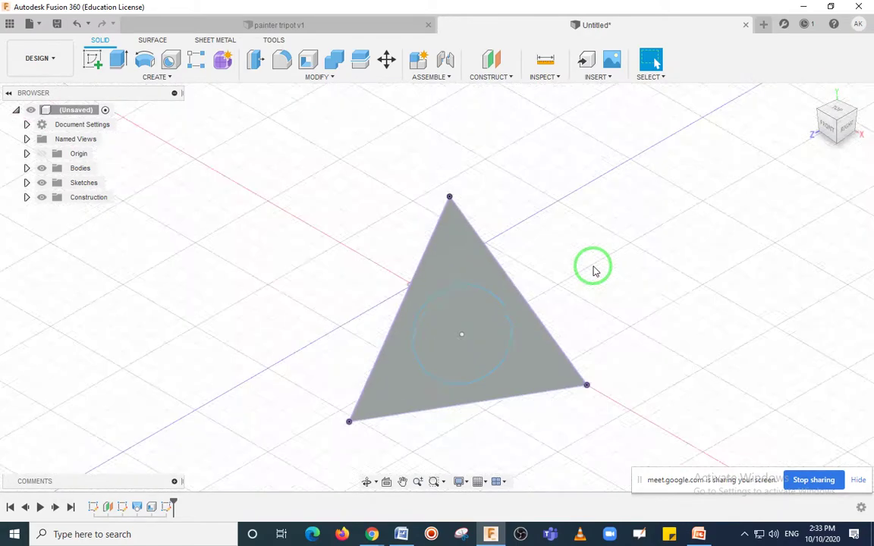
pyautogui.keyDown('shift'); pyautogui.moveTo(595, 271); pyautogui.dragTo(453, 162, button='middle'); pyautogui.keyUp('shift')
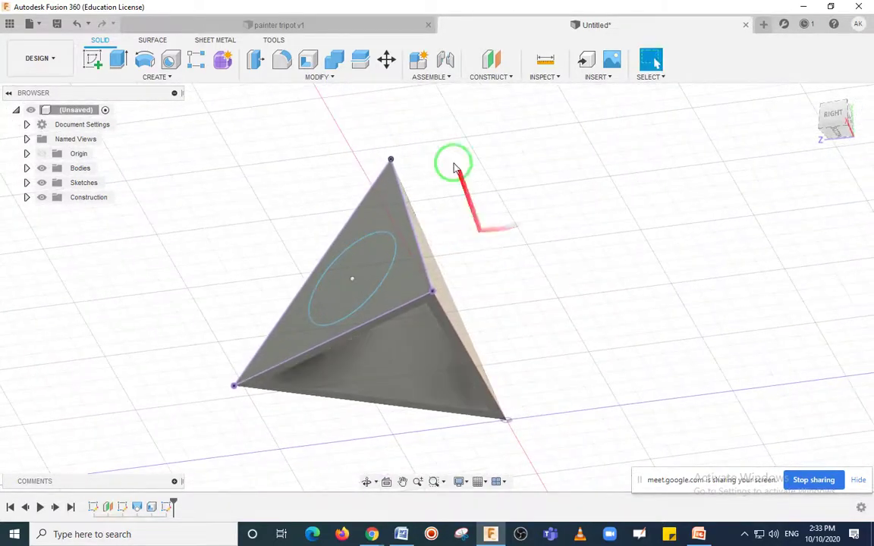
pyautogui.click(171, 79)
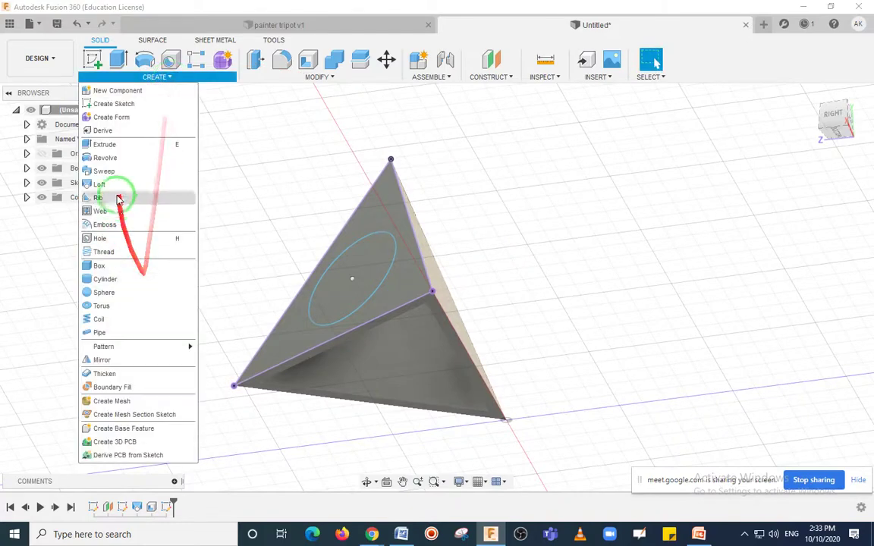
pyautogui.click(106, 145)
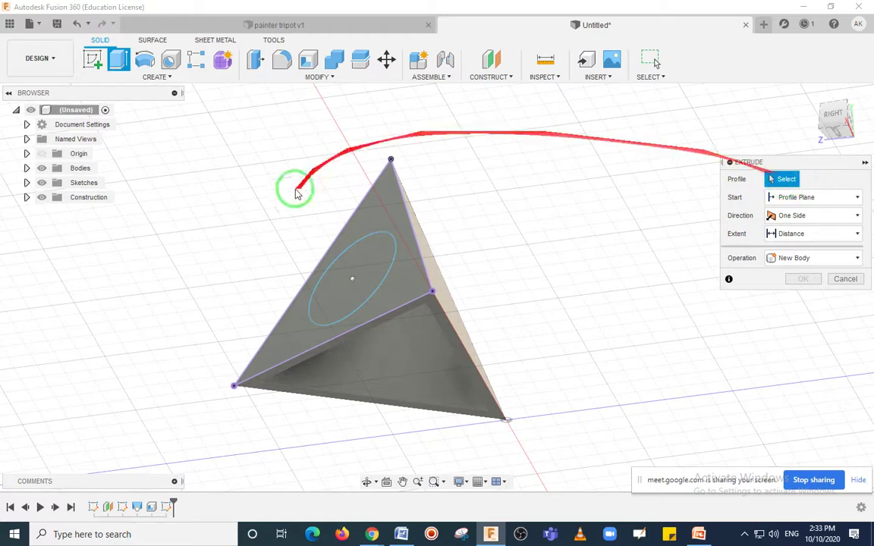
pyautogui.click(369, 261)
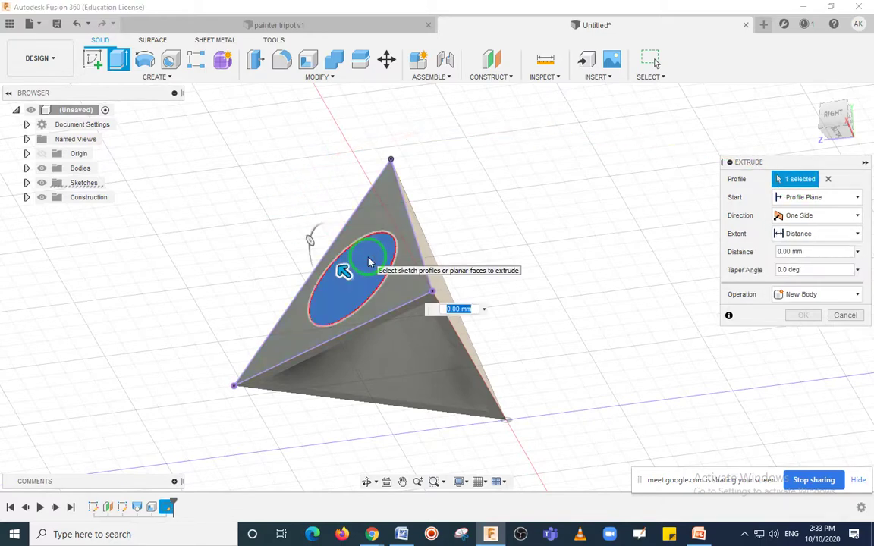
pyautogui.scroll(-3, 540, 317)
pyautogui.scroll(3, 540, 317)
pyautogui.keyDown('shift'); pyautogui.moveTo(541, 317); pyautogui.dragTo(476, 279, button='middle'); pyautogui.keyUp('shift')
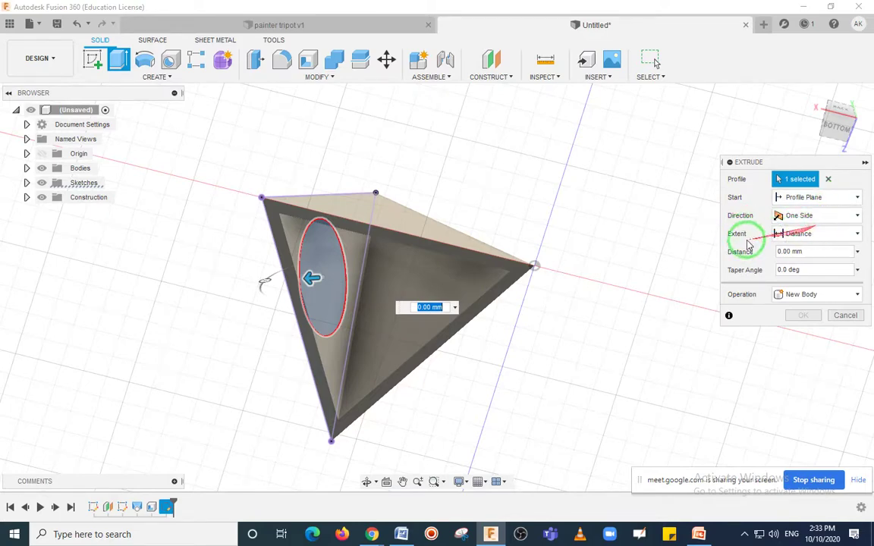
pyautogui.click(808, 236)
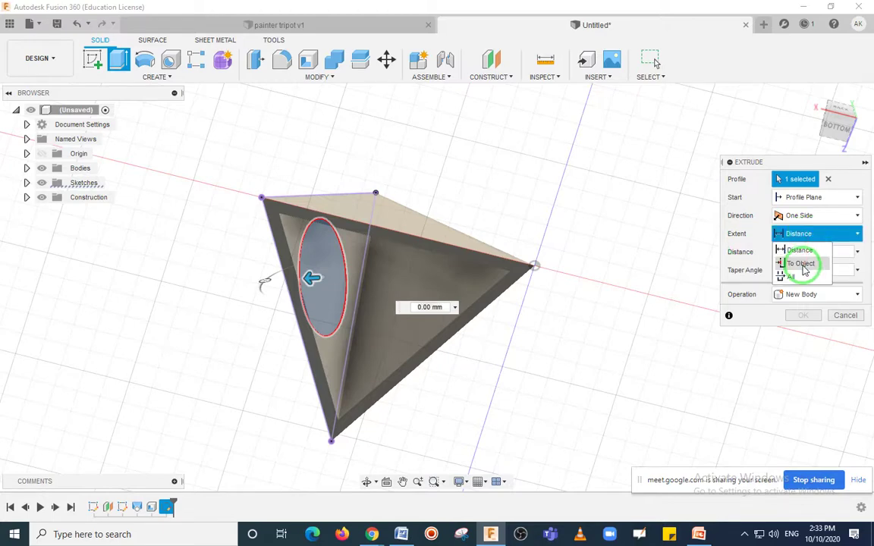
pyautogui.click(803, 265)
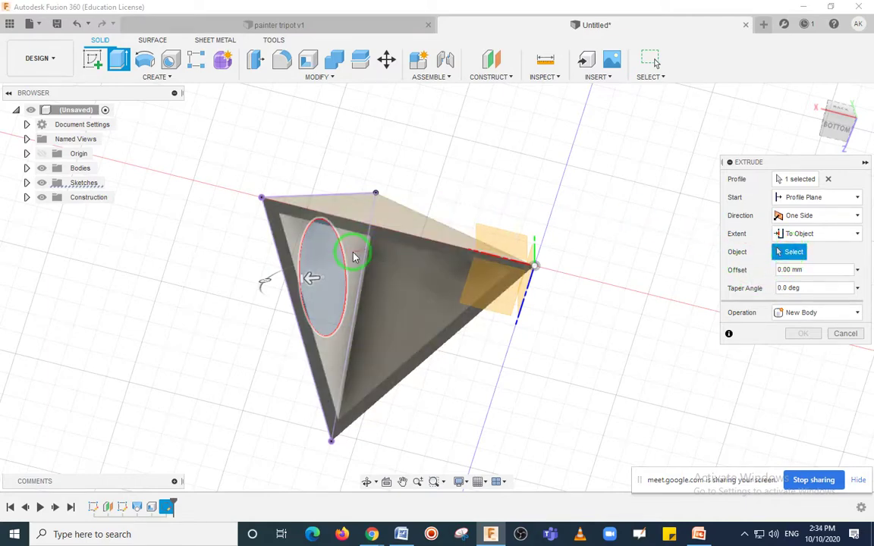
# - Cut the circle through the wall, ending at the inner face directly behind it
pyautogui.scroll(3, 353, 256)
pyautogui.scroll(2, 352, 256)
pyautogui.scroll(-4, 345, 268)
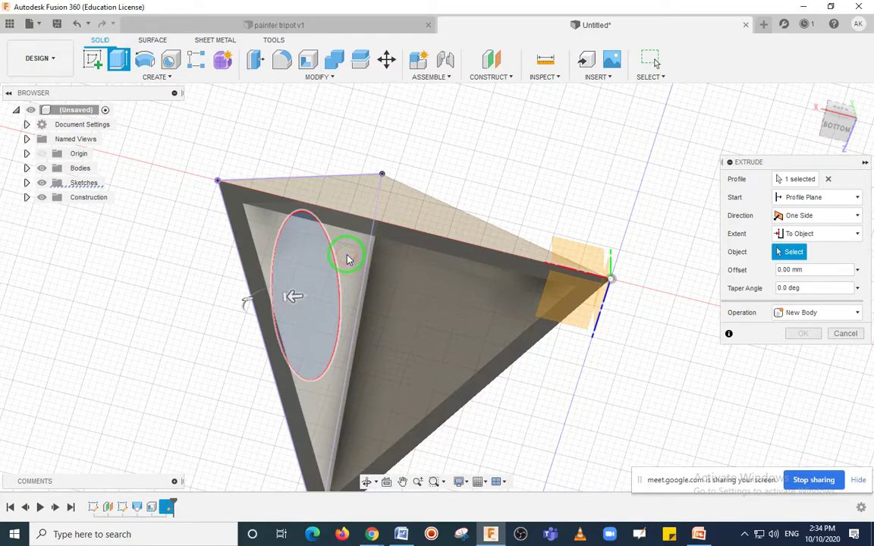
pyautogui.click(347, 260)
pyautogui.scroll(-1, 349, 262)
pyautogui.moveTo(370, 270); pyautogui.dragTo(325, 244, button='middle')
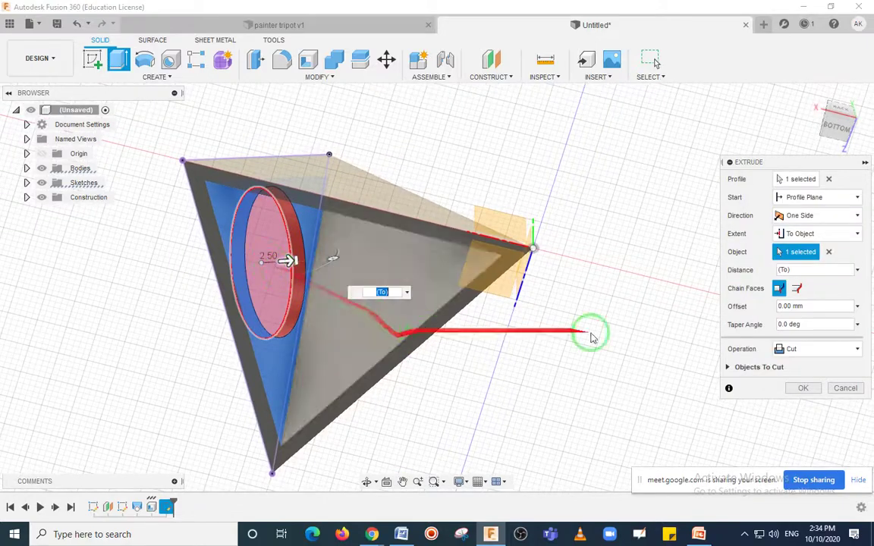
pyautogui.scroll(6, 288, 258)
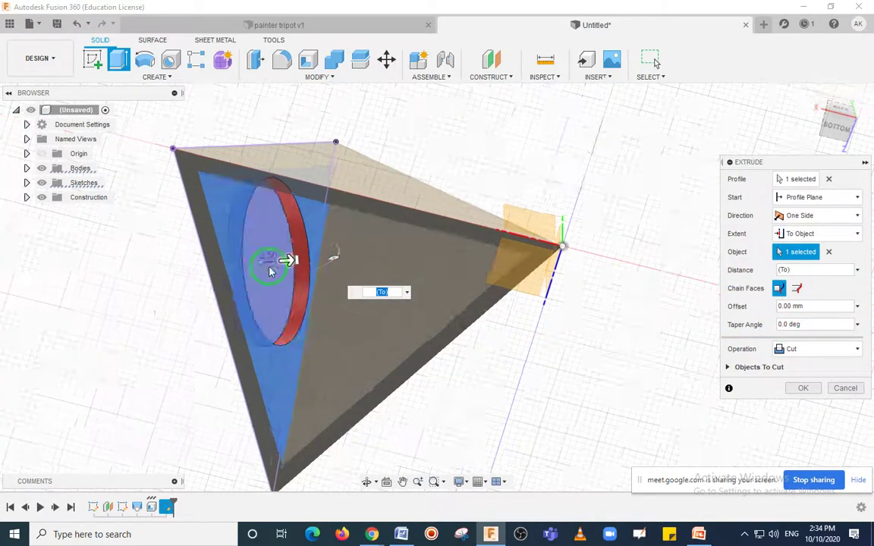
pyautogui.scroll(-8, 289, 293)
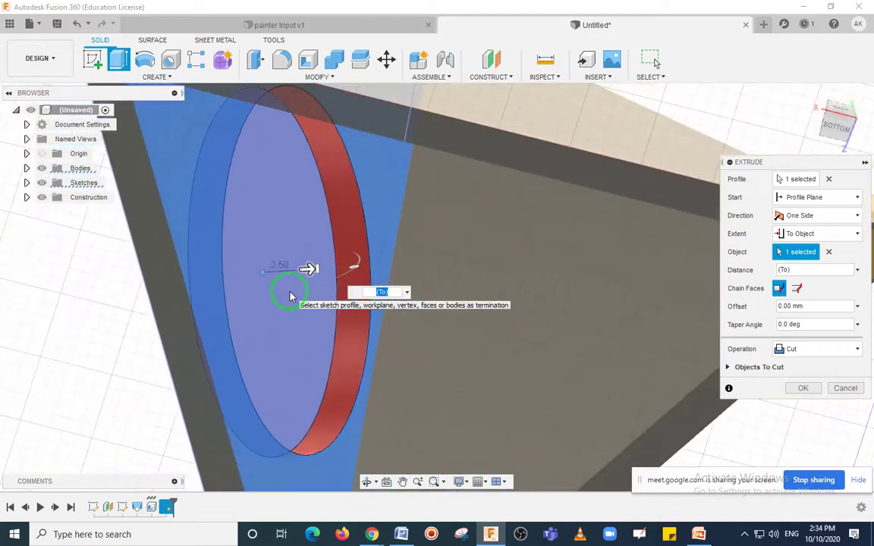
pyautogui.scroll(-3, 523, 385)
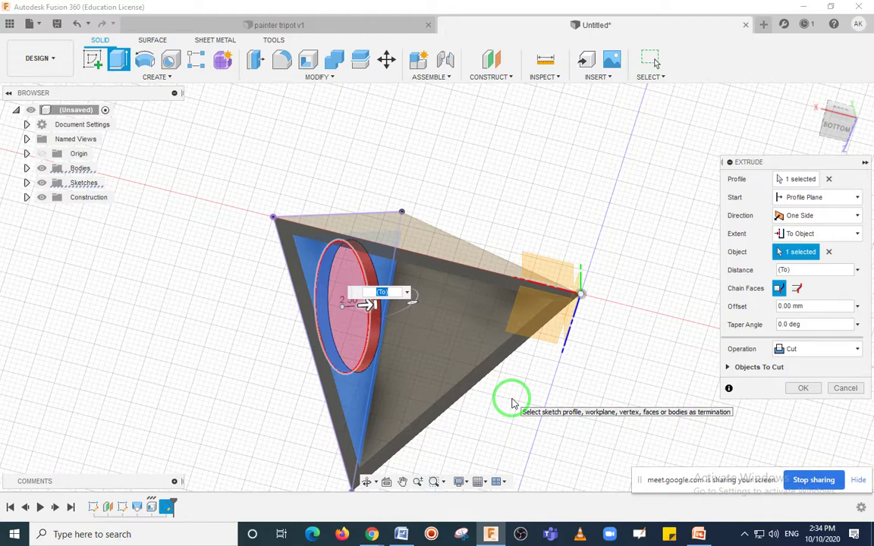
pyautogui.keyDown('shift'); pyautogui.moveTo(516, 407); pyautogui.dragTo(498, 363, button='middle'); pyautogui.keyUp('shift')
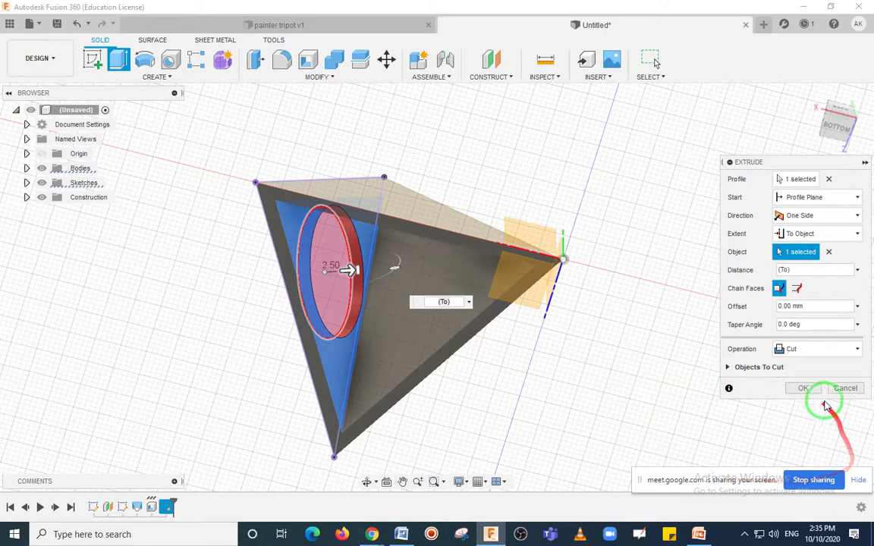
pyautogui.click(804, 388)
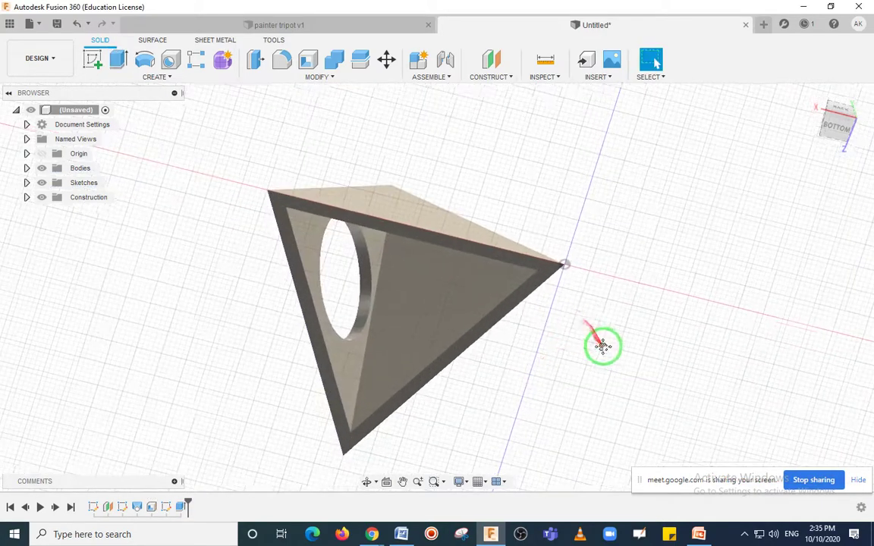
# - Examine the circular cut from outside the pyramid and through its open base
pyautogui.click(811, 94)
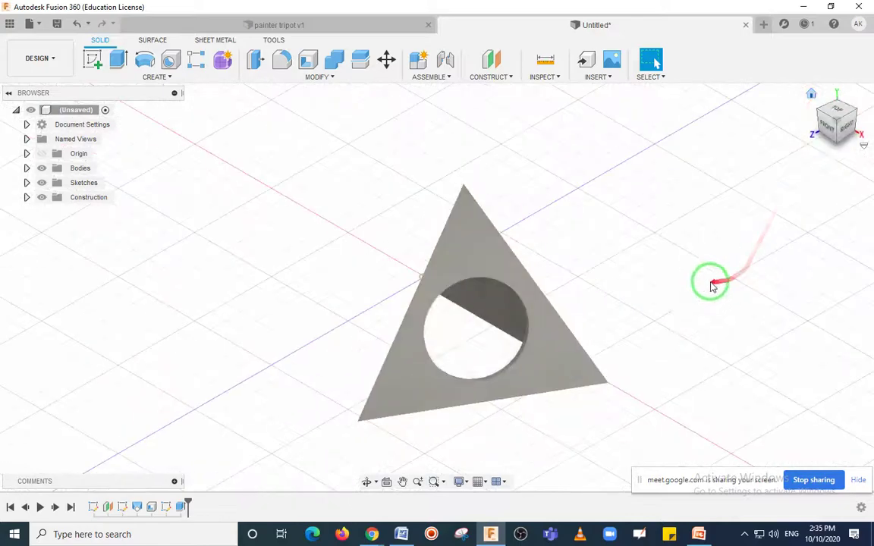
pyautogui.keyDown('shift'); pyautogui.moveTo(671, 297); pyautogui.dragTo(560, 289, button='middle'); pyautogui.keyUp('shift')
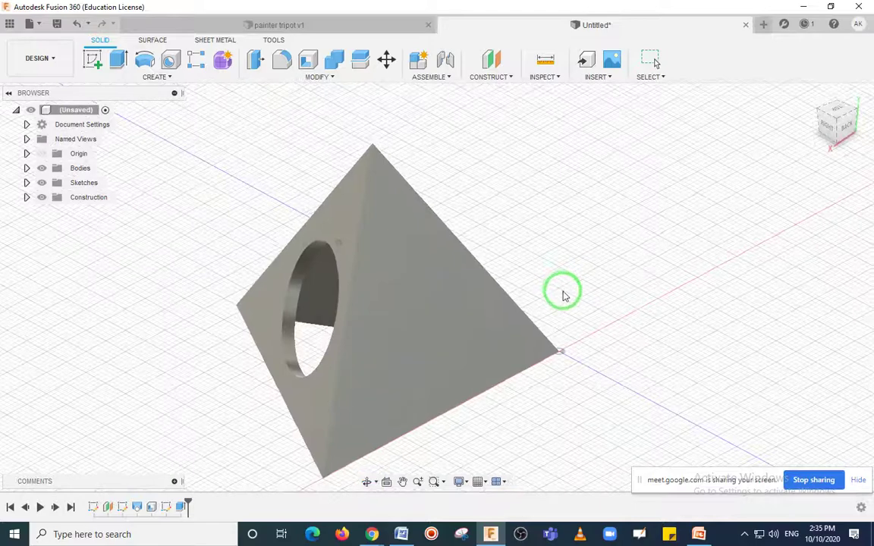
pyautogui.scroll(-3, 568, 295)
pyautogui.scroll(3, 600, 296)
pyautogui.keyDown('shift'); pyautogui.moveTo(620, 298); pyautogui.dragTo(566, 244, button='middle'); pyautogui.keyUp('shift')
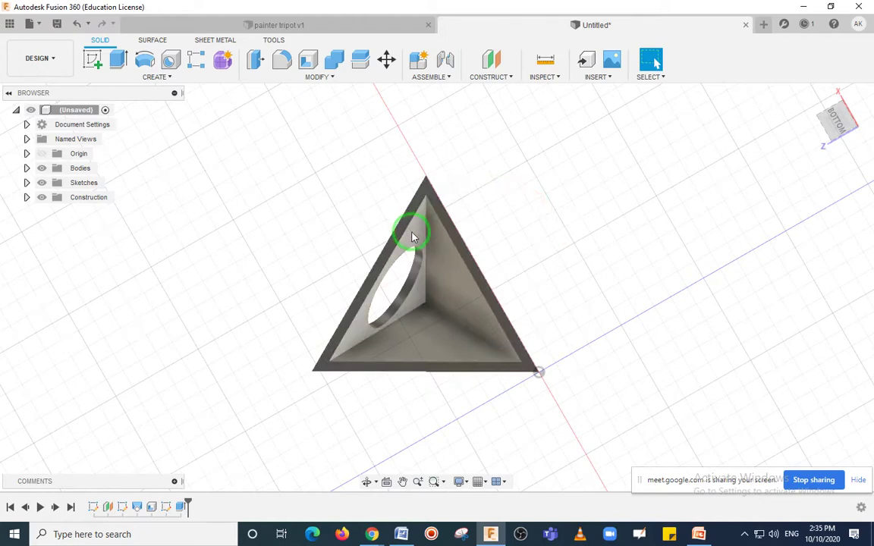
pyautogui.scroll(3, 446, 272)
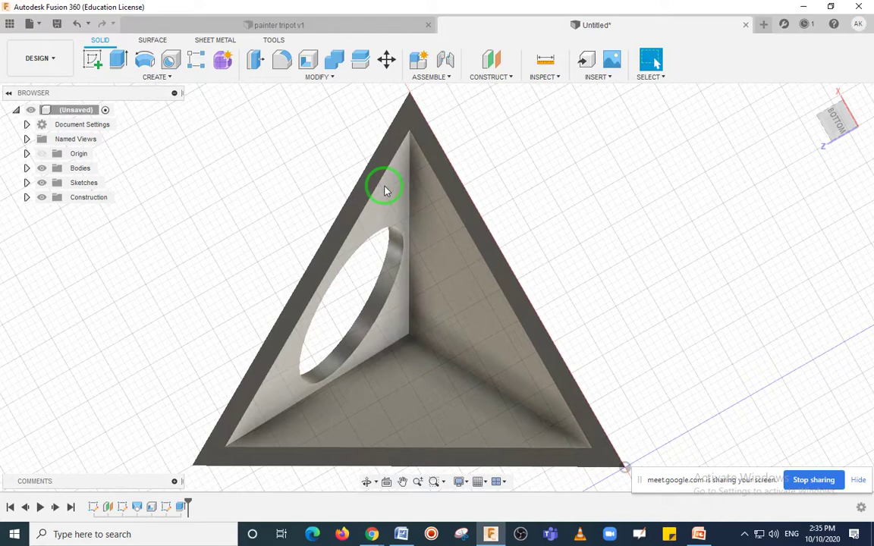
pyautogui.scroll(-2, 530, 258)
pyautogui.scroll(2, 529, 258)
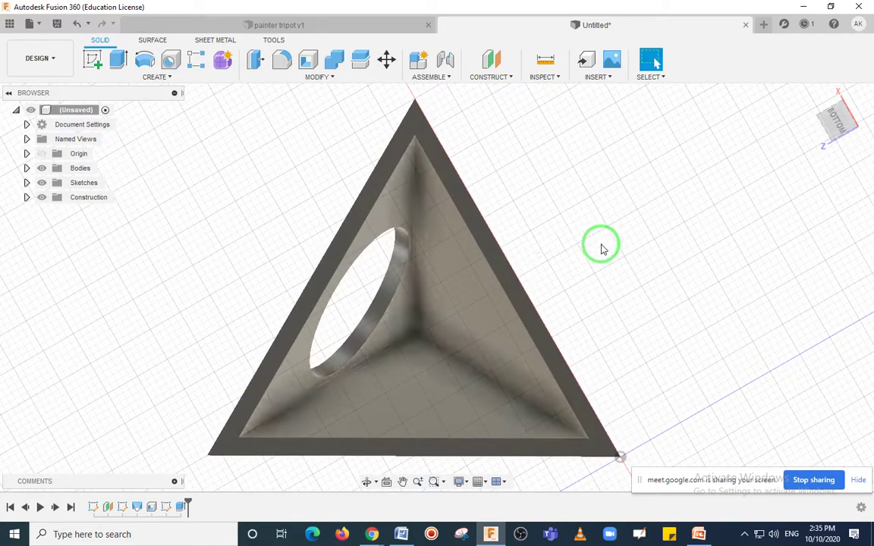
pyautogui.moveTo(598, 248); pyautogui.dragTo(549, 243, button='middle')
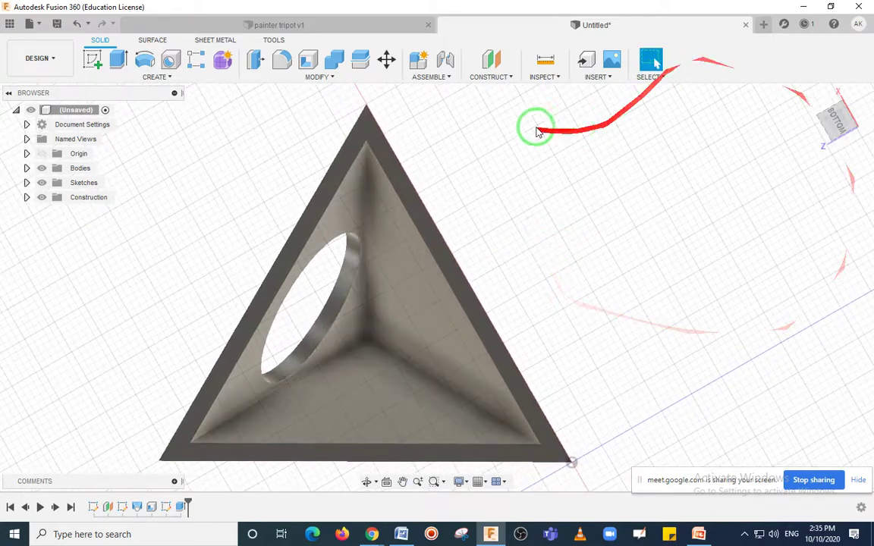
# - Construct a midplane between the inner face with the hole and the adjacent inner face that has the red axis along its base edge
pyautogui.click(513, 77)
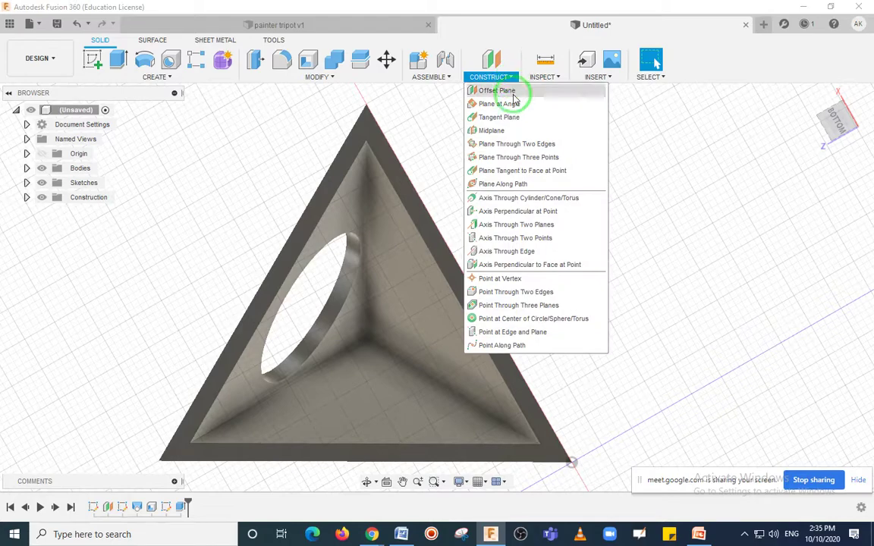
pyautogui.click(499, 132)
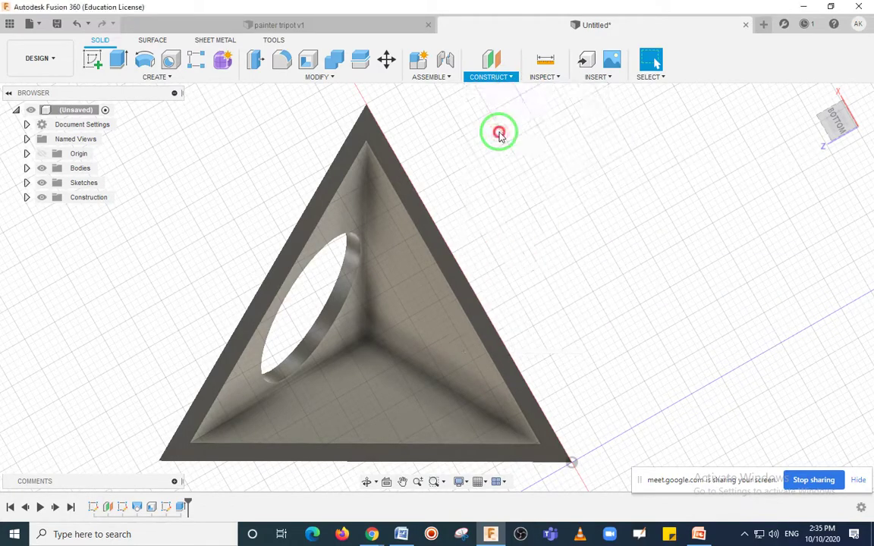
pyautogui.scroll(-2, 557, 230)
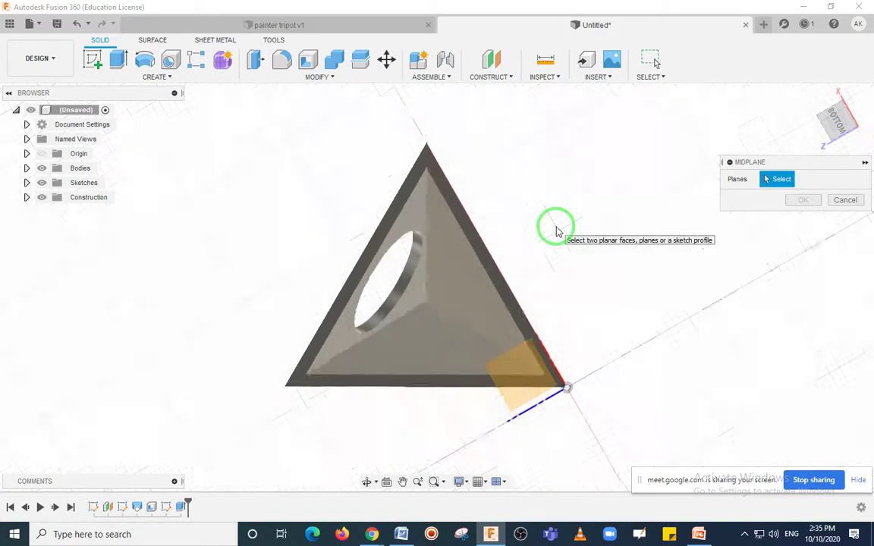
pyautogui.scroll(2, 561, 225)
pyautogui.moveTo(562, 224); pyautogui.dragTo(564, 205, button='middle')
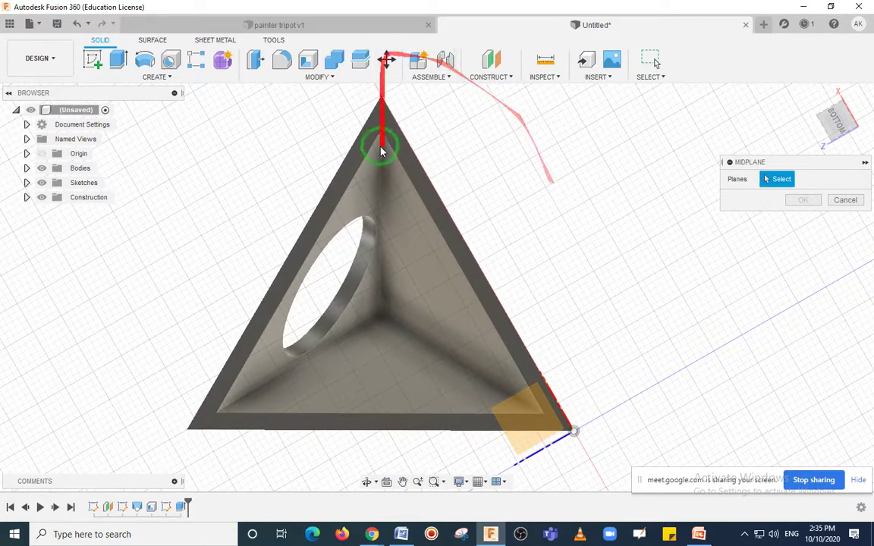
pyautogui.click(366, 186)
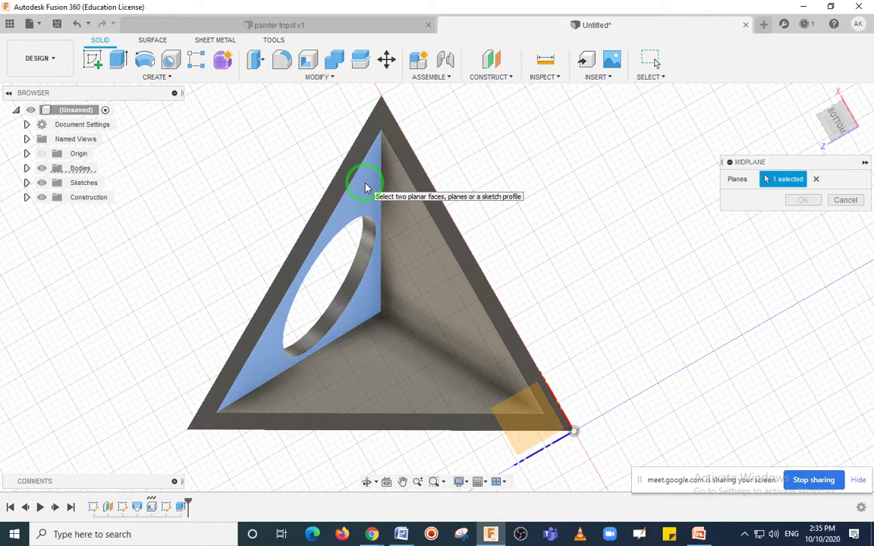
pyautogui.click(410, 219)
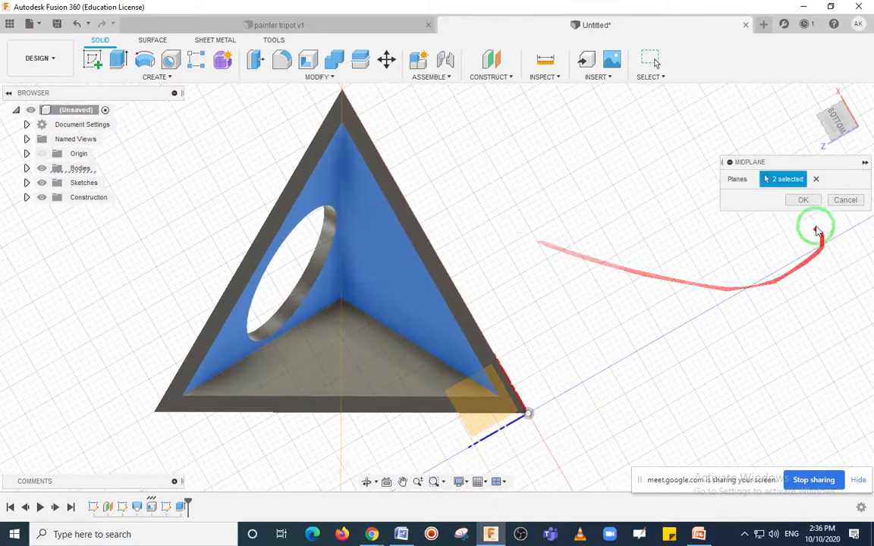
pyautogui.click(804, 200)
# - Mirror the circular cut feature across the new midplane onto the adjacent face, with pattern type Features and Optimized compute
pyautogui.moveTo(587, 253)
pyautogui.keyDown('shift'); pyautogui.mouseDown(button='middle')
pyautogui.moveTo(562, 237)
pyautogui.moveTo(584, 256)
pyautogui.moveTo(564, 199)
pyautogui.moveTo(570, 243)
pyautogui.moveTo(596, 237)
pyautogui.moveTo(568, 235)
pyautogui.moveTo(568, 243)
pyautogui.moveTo(564, 233)
pyautogui.moveTo(574, 244)
pyautogui.mouseUp(button='middle'); pyautogui.keyUp('shift')
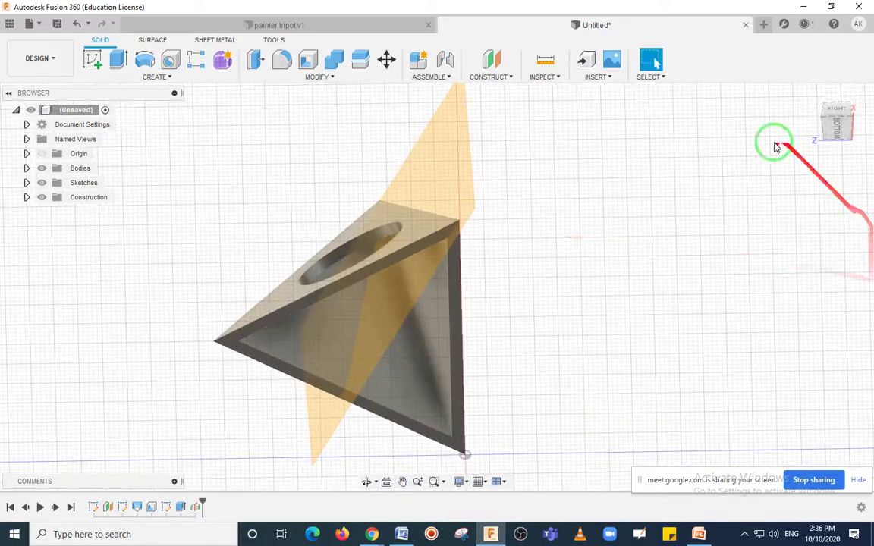
pyautogui.click(181, 508)
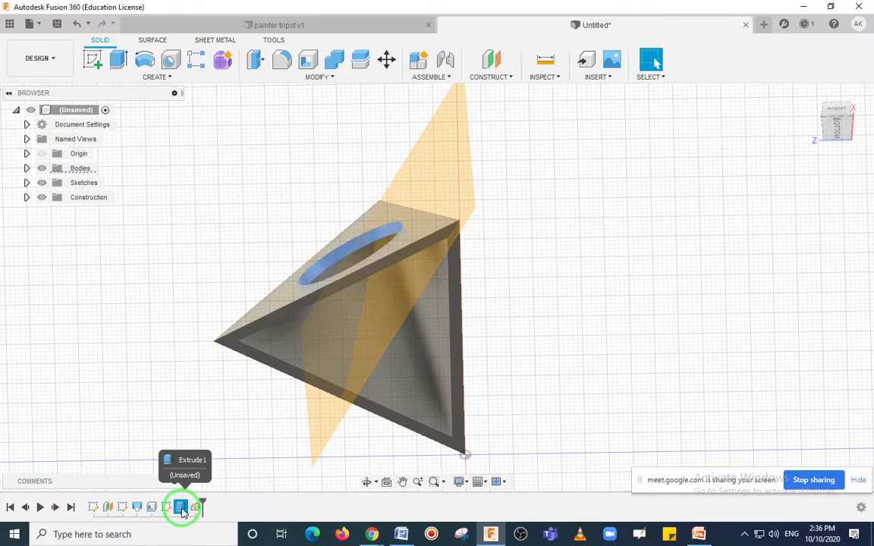
pyautogui.click(157, 77)
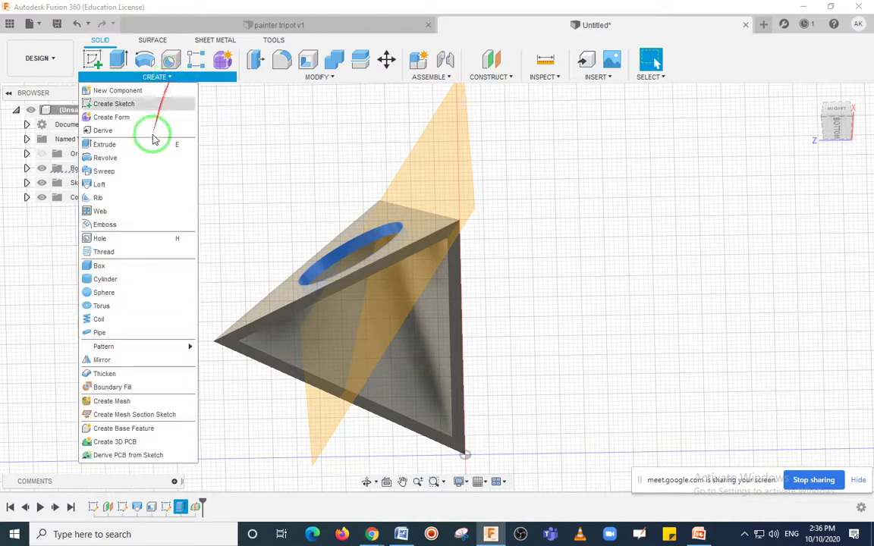
pyautogui.click(115, 361)
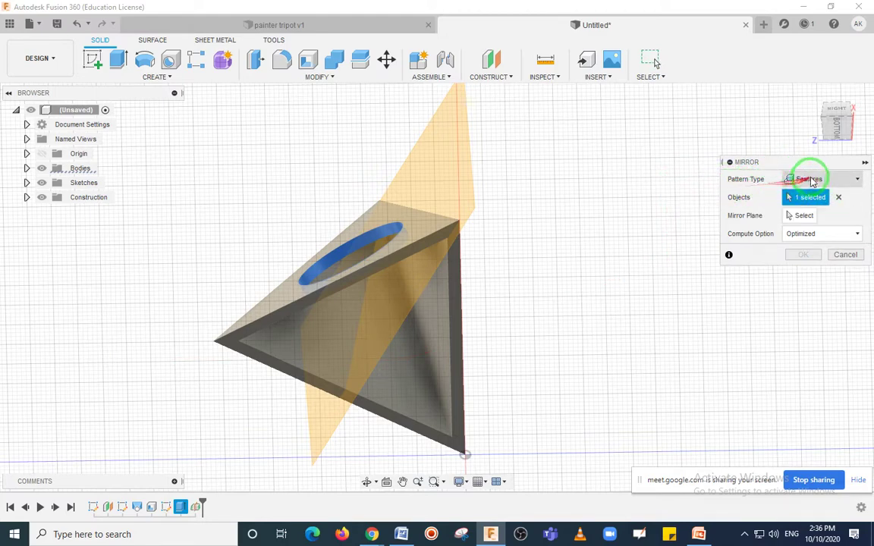
pyautogui.click(812, 180)
pyautogui.click(811, 222)
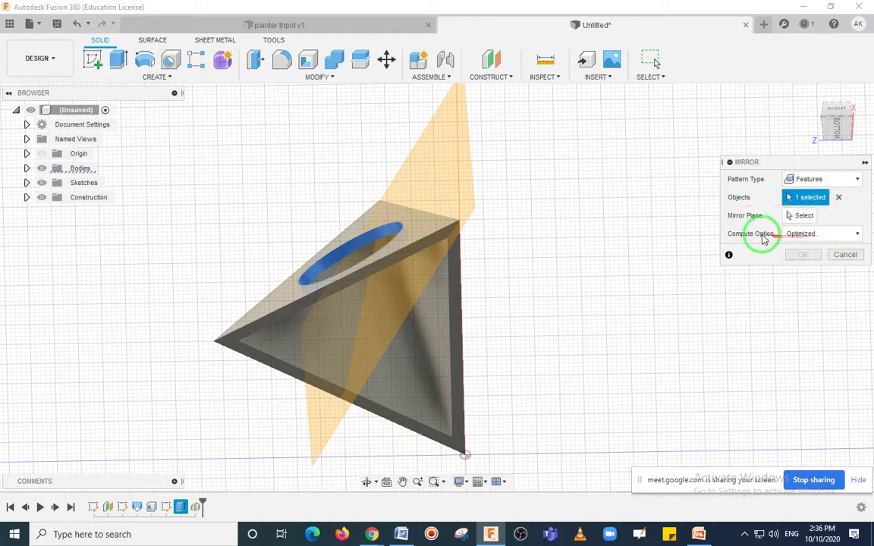
pyautogui.click(801, 216)
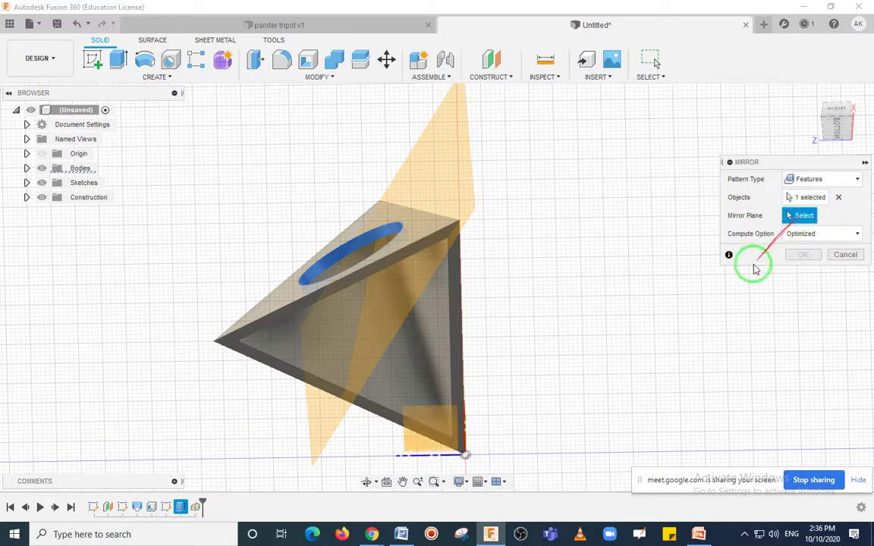
pyautogui.click(451, 146)
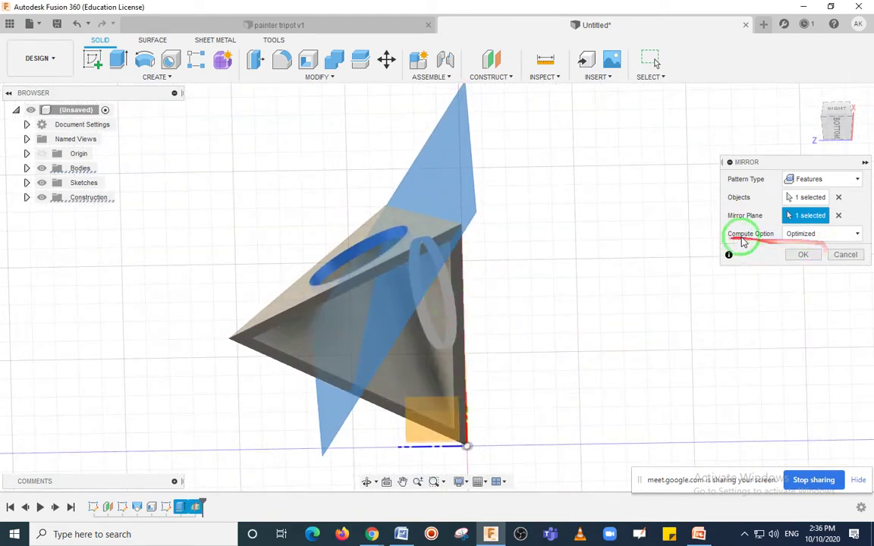
pyautogui.click(819, 235)
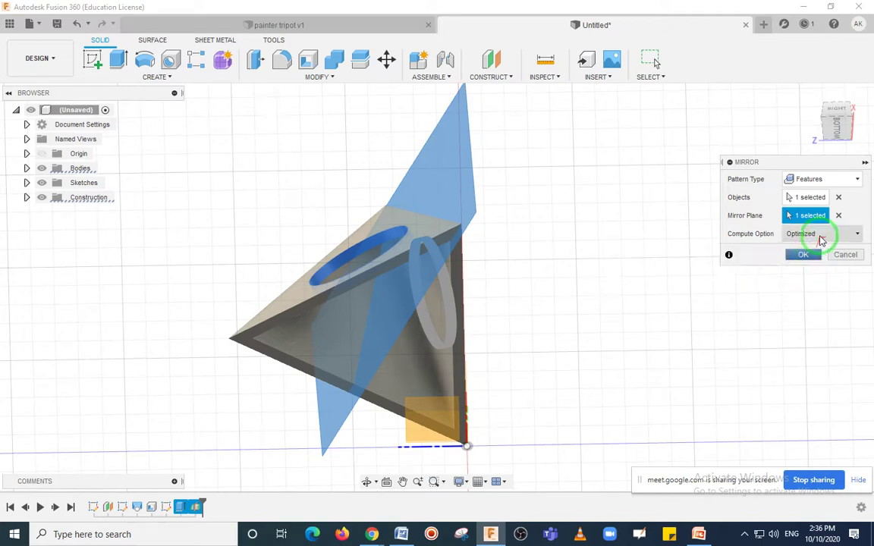
pyautogui.click(804, 256)
# - Hide the construction midplane used for the mirror and view the pyramid through its open base
pyautogui.moveTo(808, 253); pyautogui.dragTo(703, 383, button='middle')
pyautogui.moveTo(811, 97); pyautogui.dragTo(697, 229)
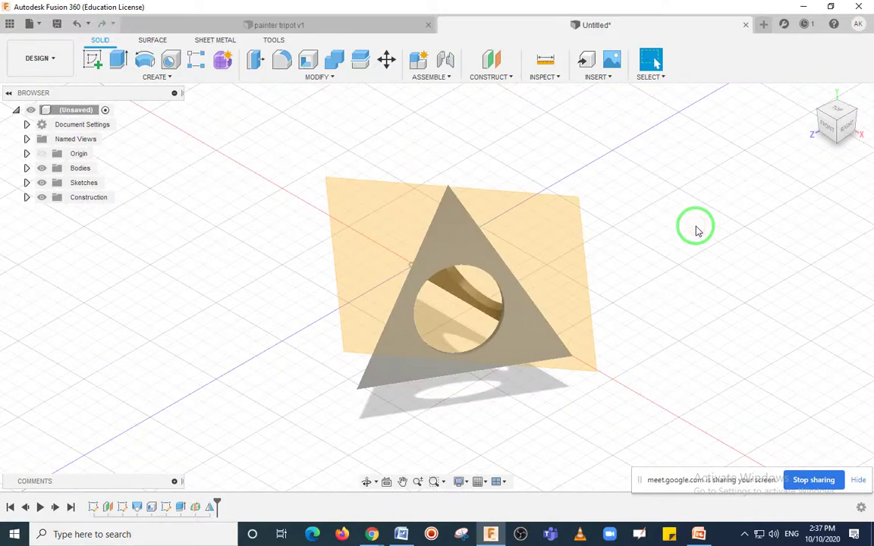
pyautogui.click(561, 250)
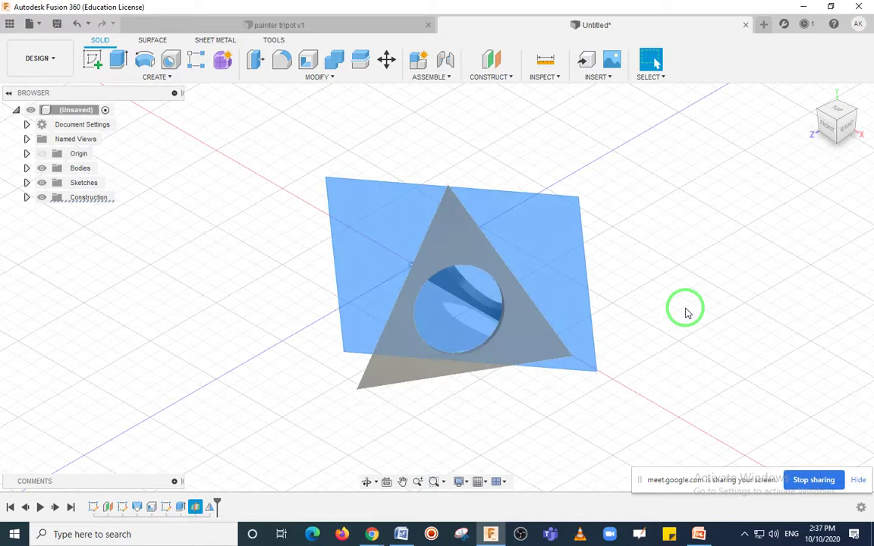
pyautogui.click(671, 281)
pyautogui.scroll(3, 653, 288)
pyautogui.moveTo(652, 289); pyautogui.dragTo(653, 144, button='middle')
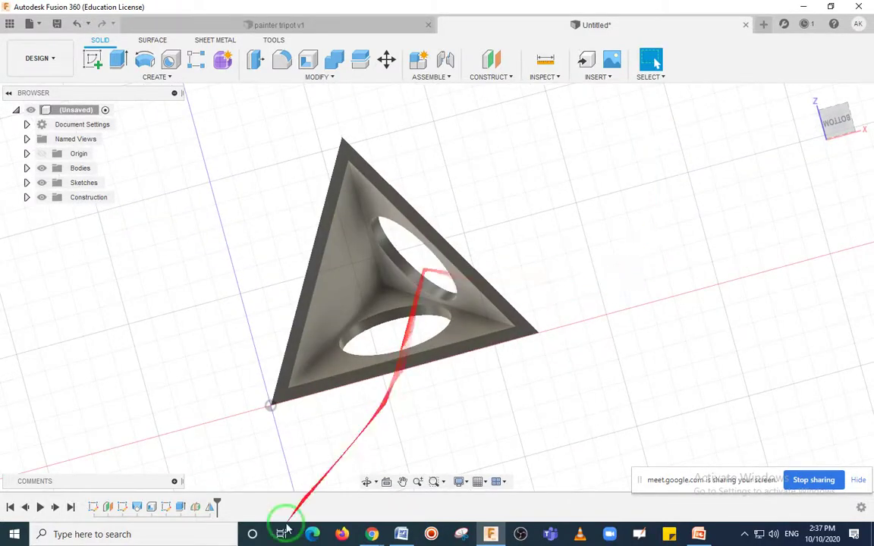
pyautogui.click(208, 510)
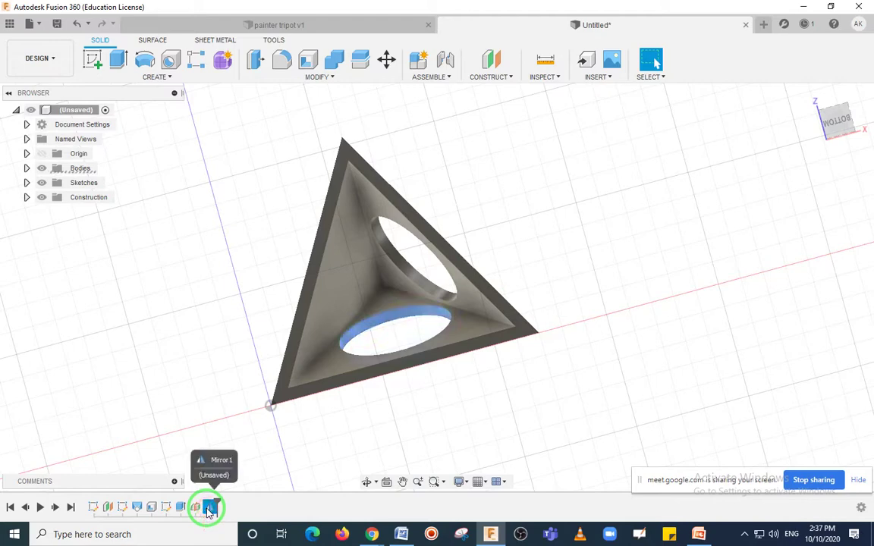
pyautogui.click(195, 510)
pyautogui.moveTo(195, 509); pyautogui.dragTo(612, 336)
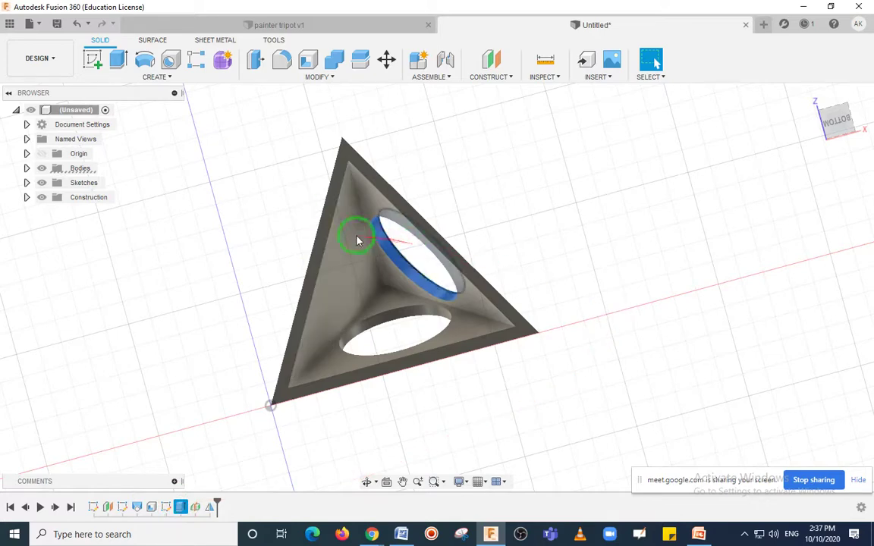
pyautogui.moveTo(345, 243); pyautogui.dragTo(642, 252)
pyautogui.moveTo(465, 138); pyautogui.dragTo(487, 89)
# - Construct a midplane between the inner face with the original hole and the inner face that has no hole
pyautogui.click(510, 78)
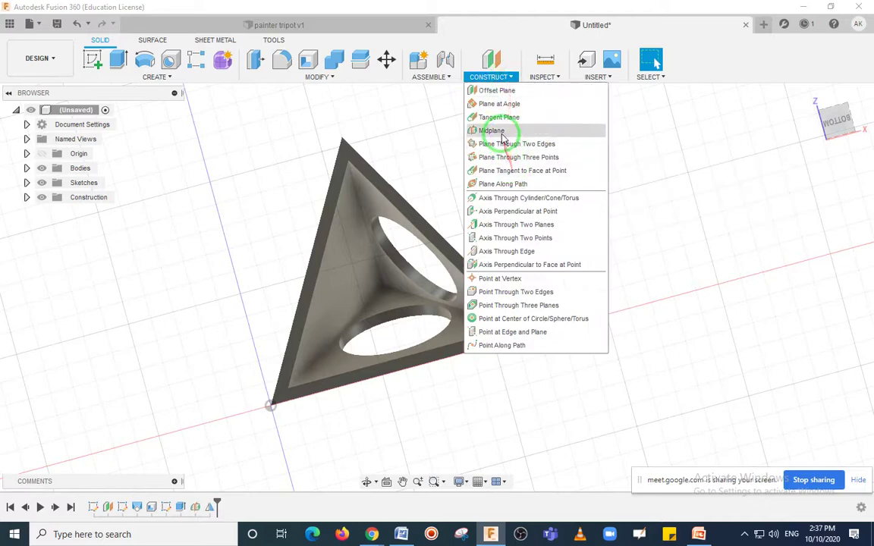
pyautogui.click(503, 131)
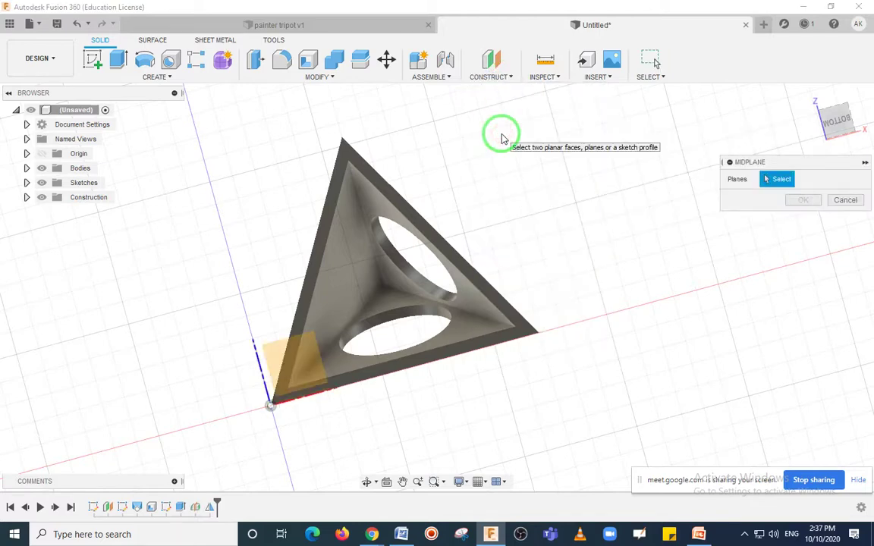
pyautogui.click(367, 194)
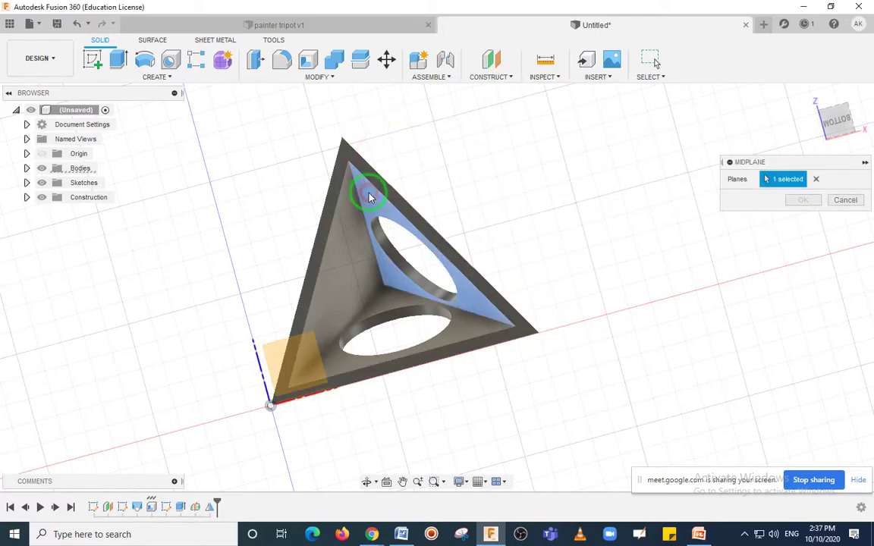
pyautogui.click(341, 224)
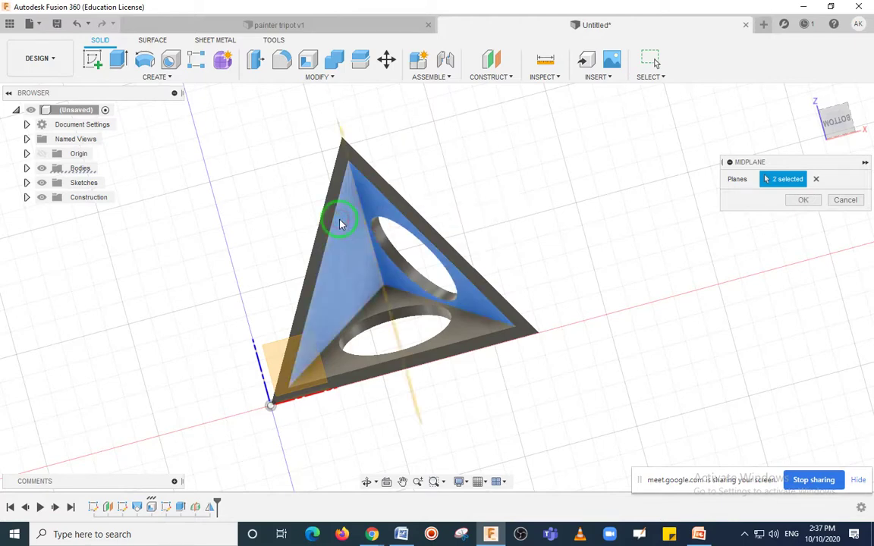
pyautogui.click(804, 201)
# - Mirror the original circular cut feature across the second midplane onto the remaining solid face, using the Optimized compute option
pyautogui.scroll(-1, 630, 260)
pyautogui.moveTo(672, 254)
pyautogui.keyDown('shift'); pyautogui.mouseDown(button='middle')
pyautogui.moveTo(679, 243)
pyautogui.moveTo(665, 256)
pyautogui.moveTo(687, 246)
pyautogui.moveTo(663, 256)
pyautogui.mouseUp(button='middle'); pyautogui.keyUp('shift')
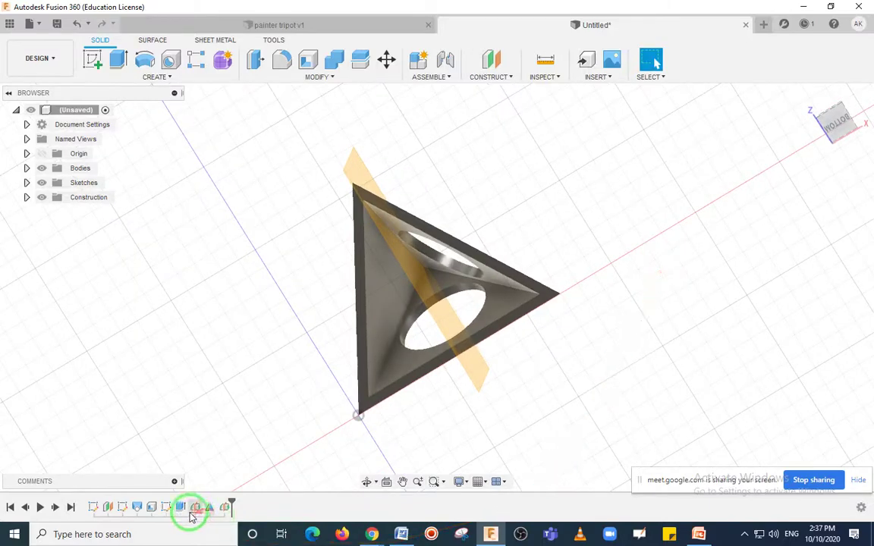
pyautogui.click(170, 77)
pyautogui.click(102, 360)
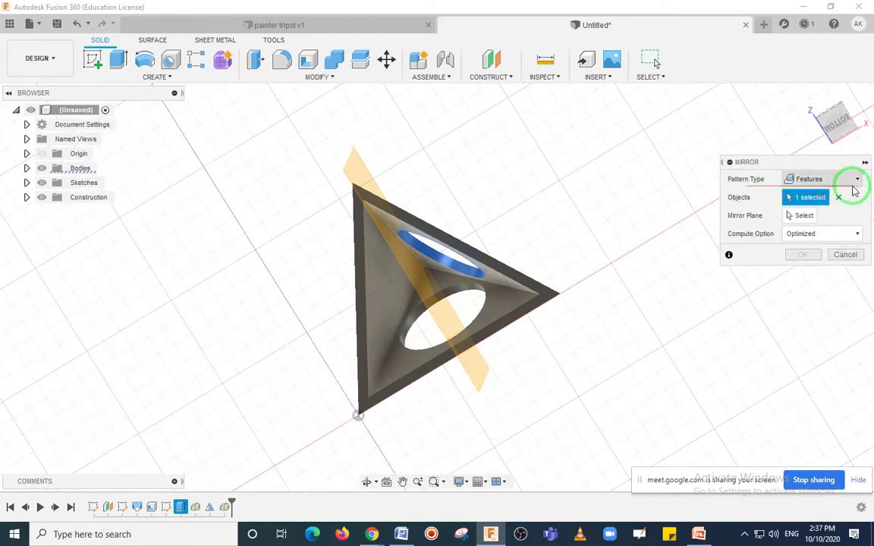
pyautogui.click(835, 182)
pyautogui.click(809, 222)
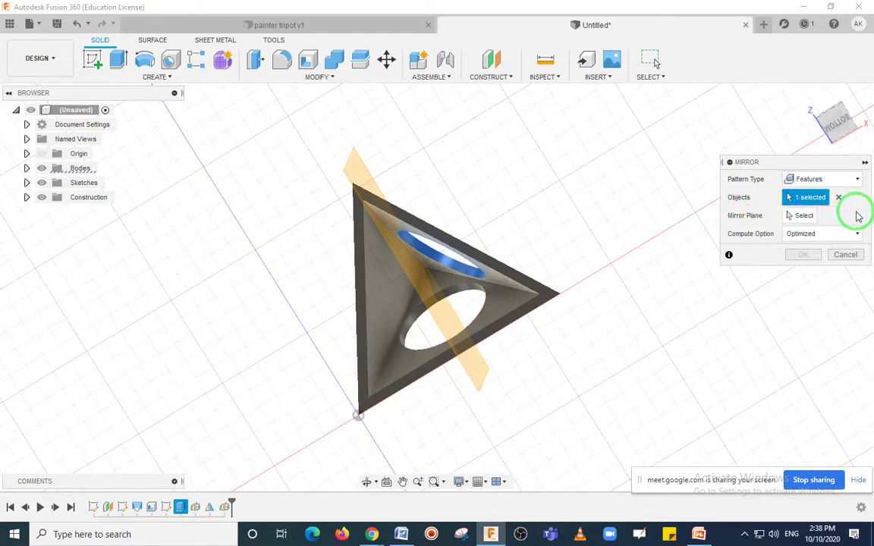
pyautogui.click(803, 216)
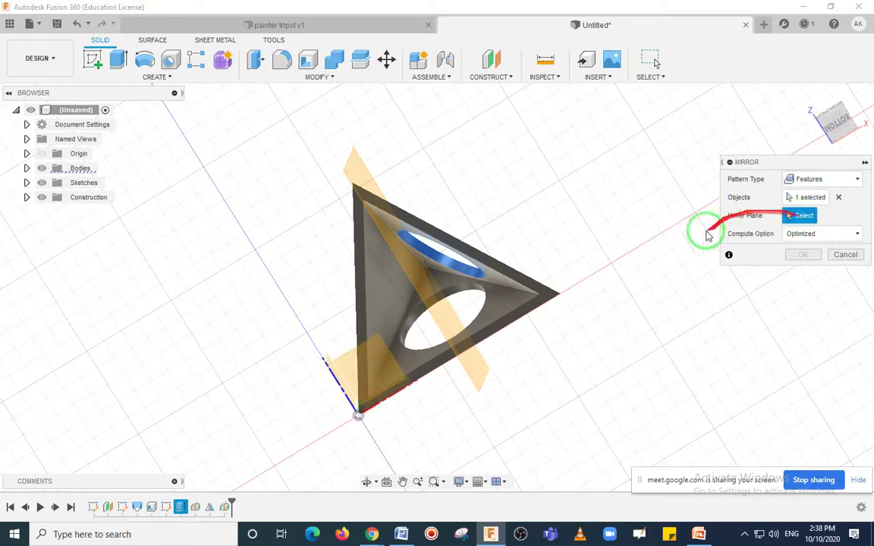
pyautogui.click(478, 368)
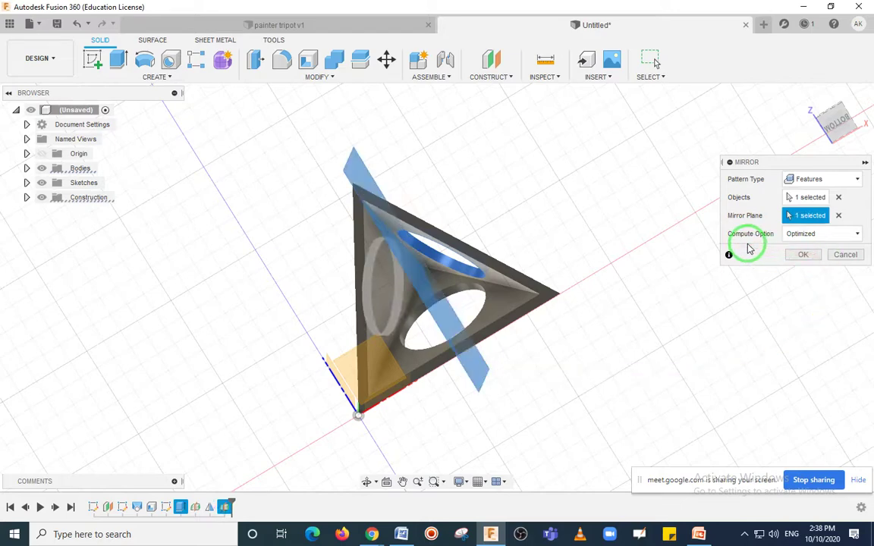
pyautogui.click(815, 236)
pyautogui.click(817, 253)
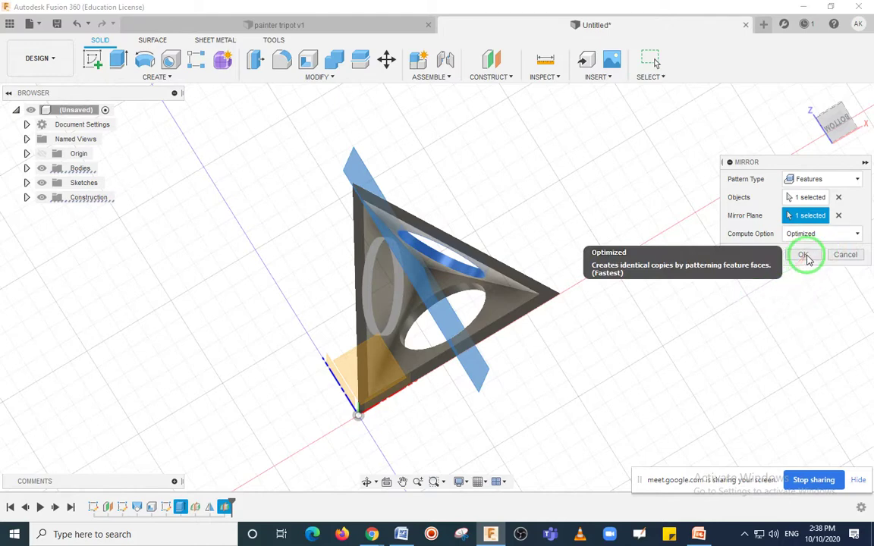
pyautogui.click(804, 256)
# - Hide the second construction midplane and view the holes from outside the pyramid
pyautogui.click(621, 342)
pyautogui.moveTo(621, 341); pyautogui.dragTo(587, 353, button='middle')
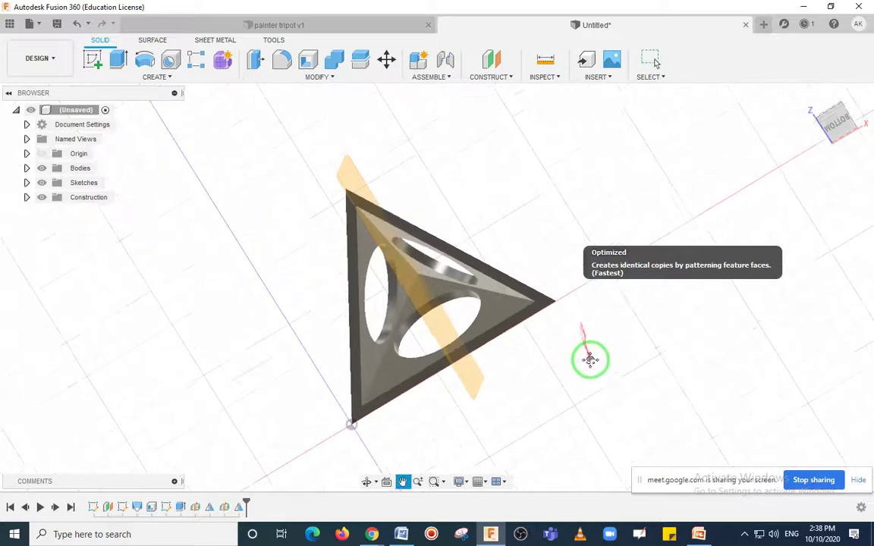
pyautogui.scroll(-3, 601, 319)
pyautogui.keyDown('shift'); pyautogui.moveTo(867, 143); pyautogui.dragTo(505, 214, button='middle'); pyautogui.keyUp('shift')
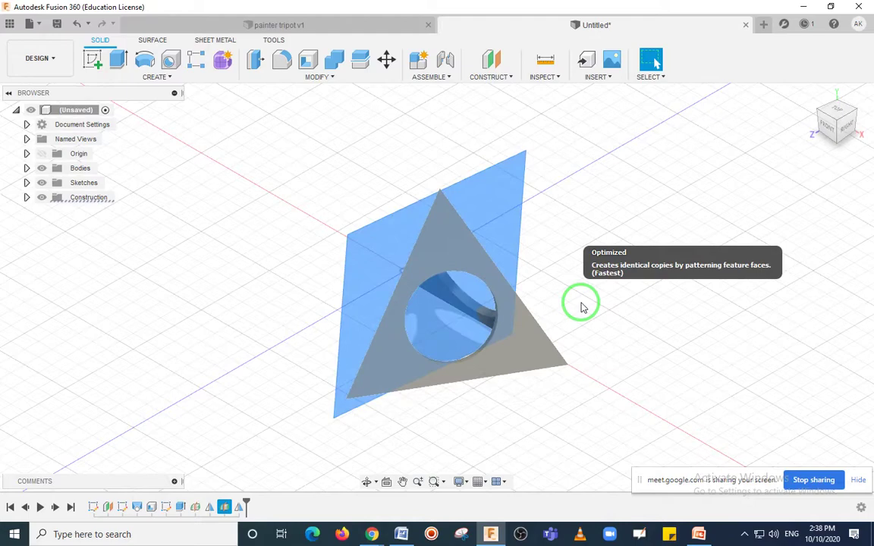
pyautogui.keyDown('shift'); pyautogui.moveTo(582, 306); pyautogui.dragTo(558, 202, button='middle'); pyautogui.keyUp('shift')
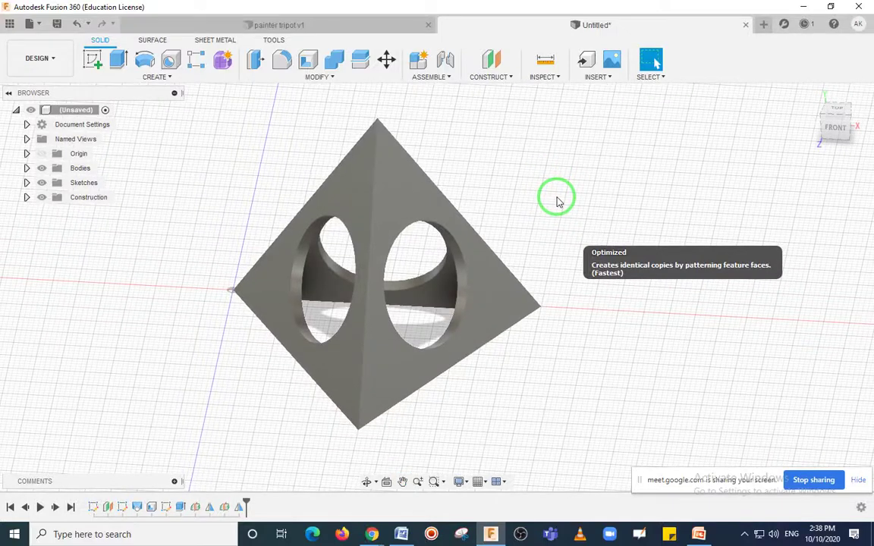
# - Fillet the three outer edges that meet at the pyramid's apex with a 2.5 mm constant radius
pyautogui.press('f')
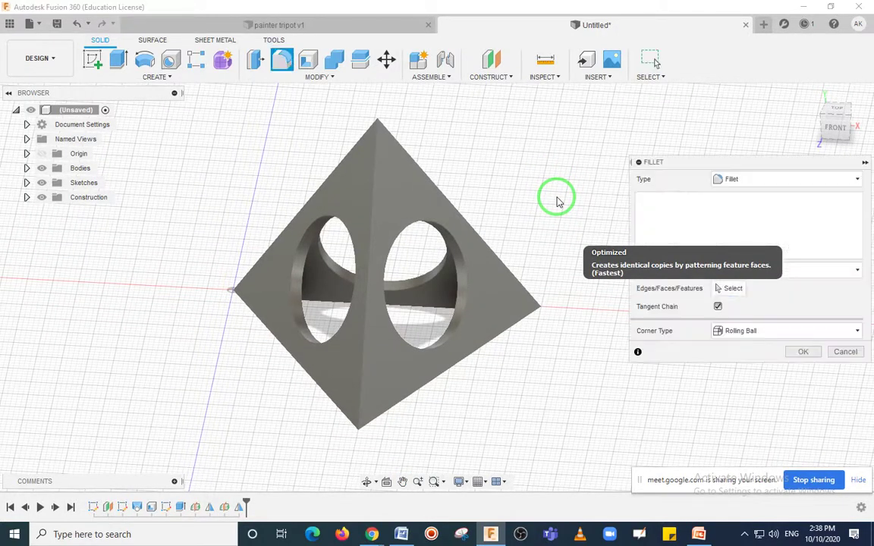
pyautogui.click(331, 78)
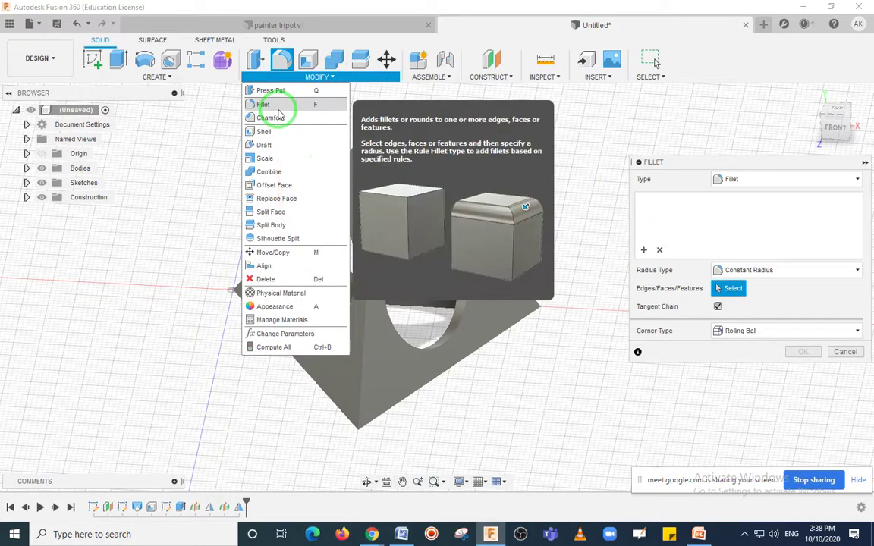
pyautogui.click(277, 108)
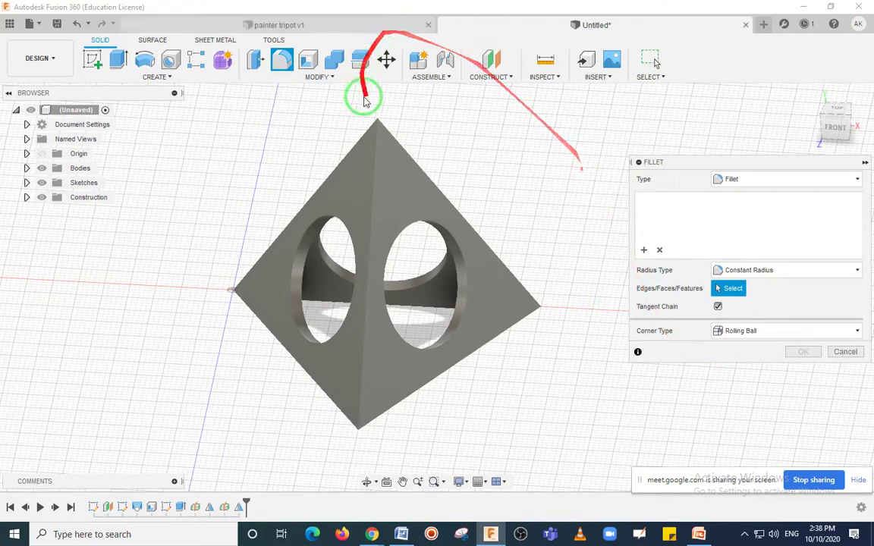
pyautogui.click(377, 156)
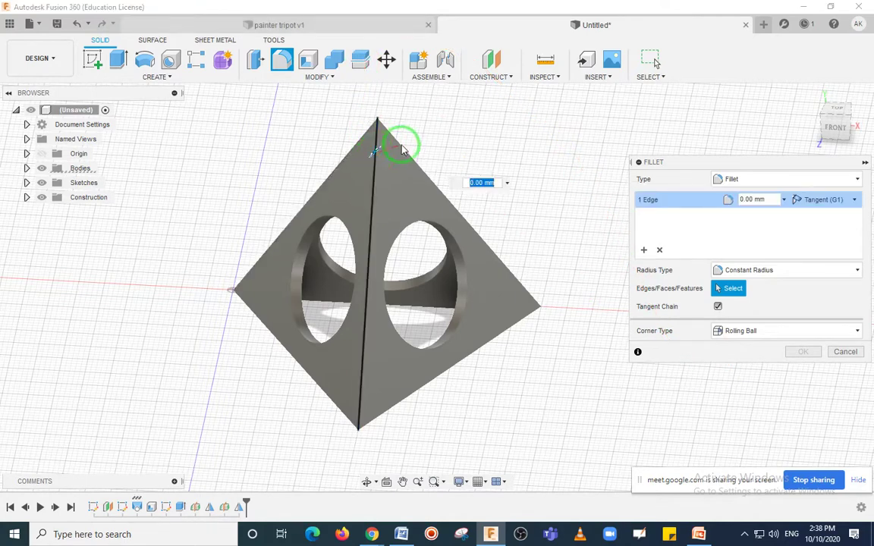
pyautogui.click(406, 148)
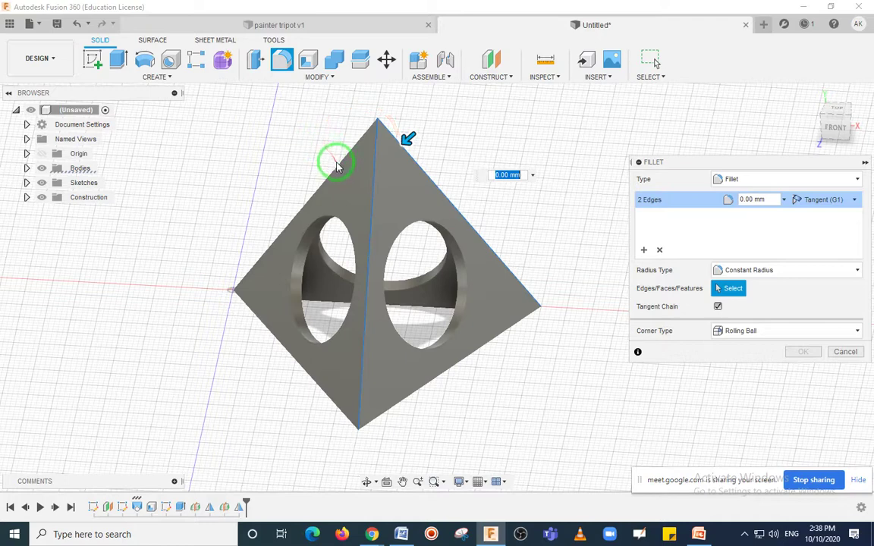
pyautogui.click(338, 167)
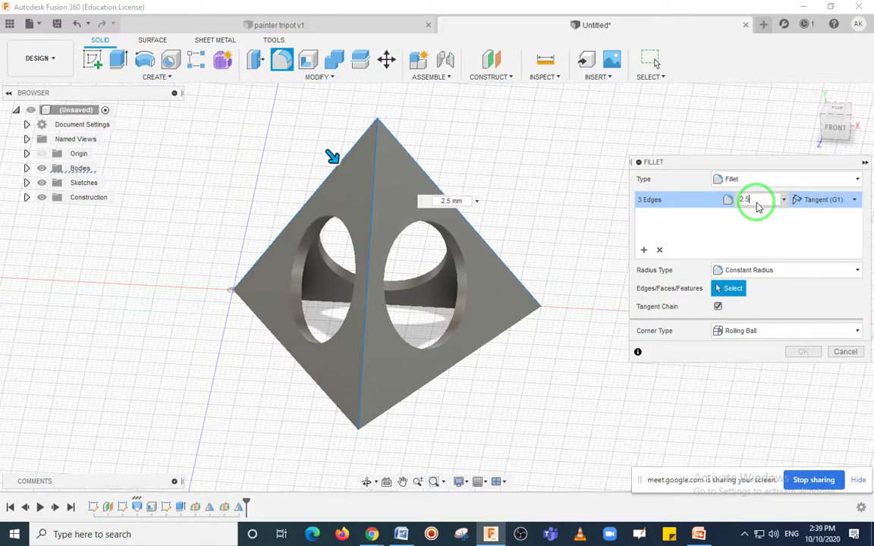
pyautogui.press('Return')
# - Try to fillet the inner and outer edges of all three circular holes with a 2.5 mm constant radius
pyautogui.keyDown('shift'); pyautogui.moveTo(673, 217); pyautogui.dragTo(606, 265, button='middle'); pyautogui.keyUp('shift')
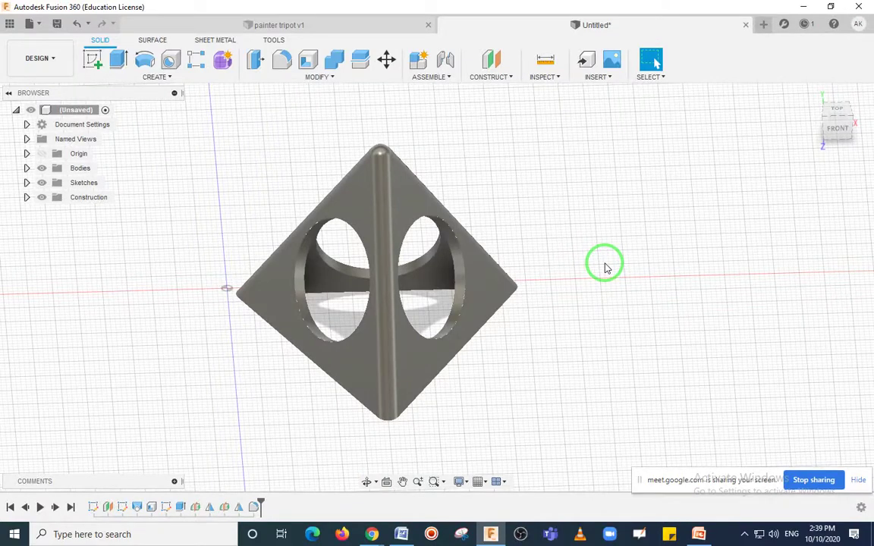
pyautogui.press('f')
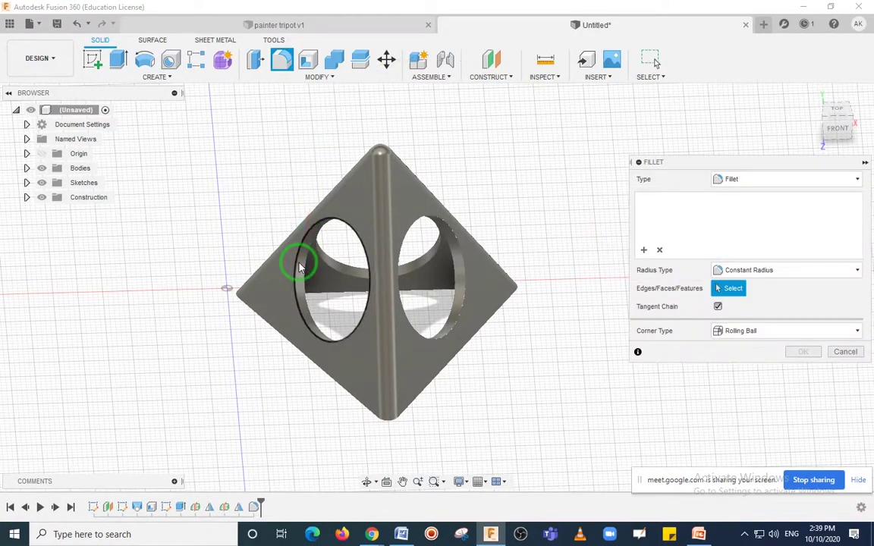
pyautogui.click(296, 263)
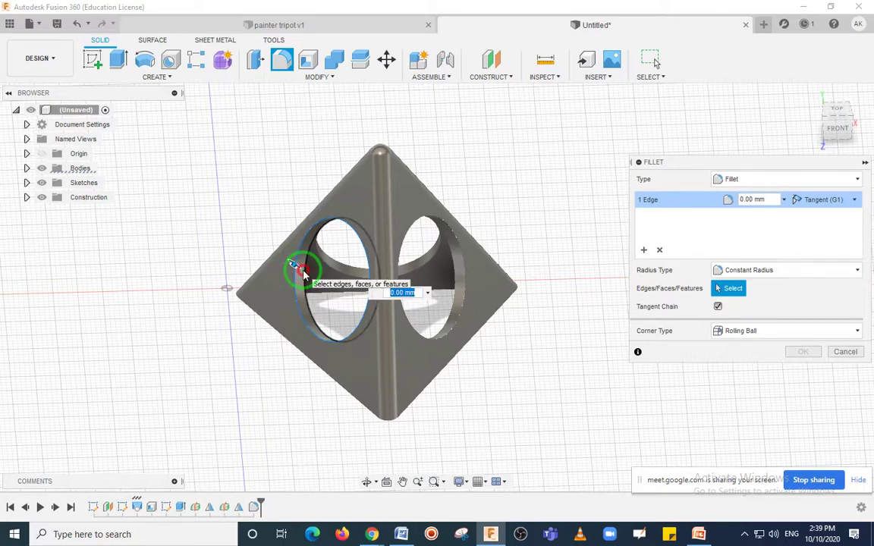
pyautogui.click(308, 273)
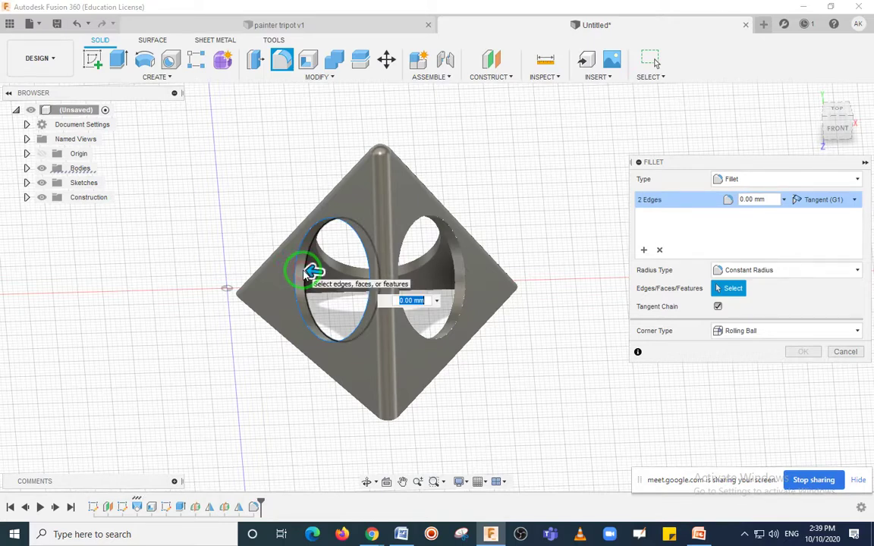
pyautogui.click(347, 270)
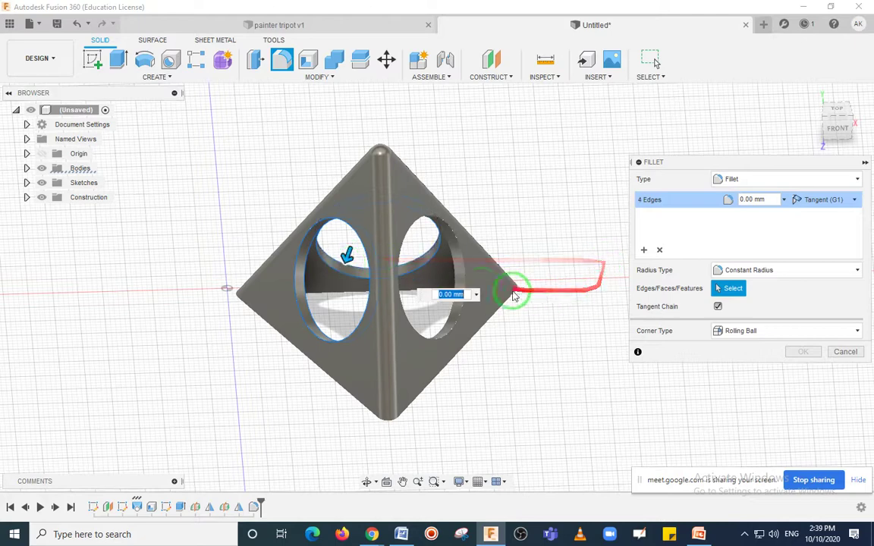
pyautogui.click(458, 267)
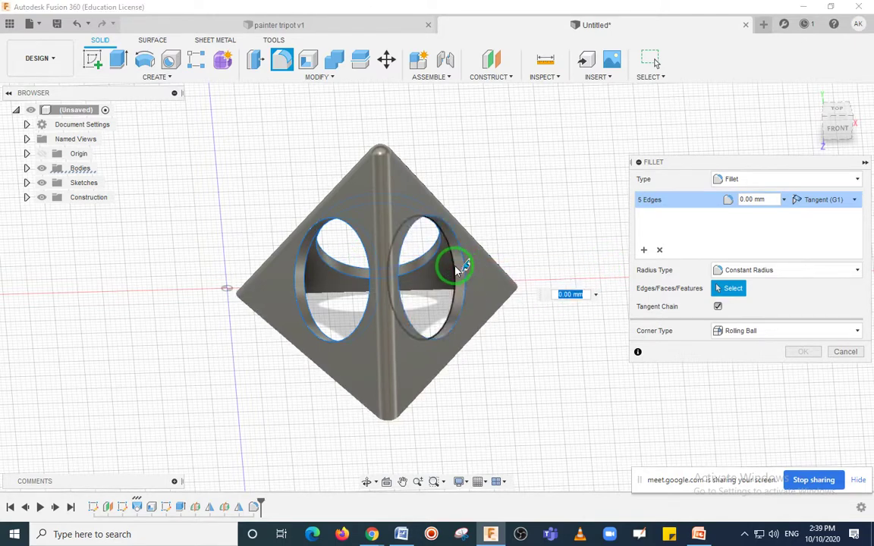
pyautogui.click(449, 264)
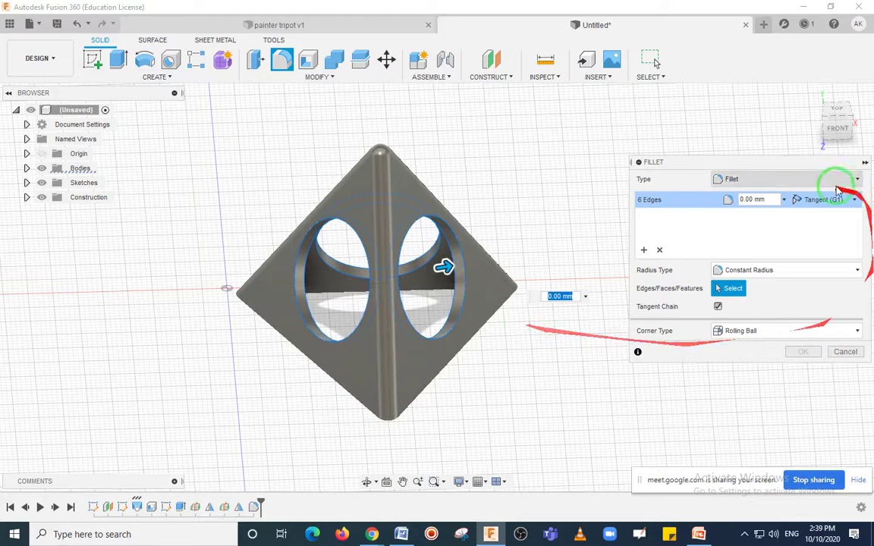
pyautogui.click(758, 199)
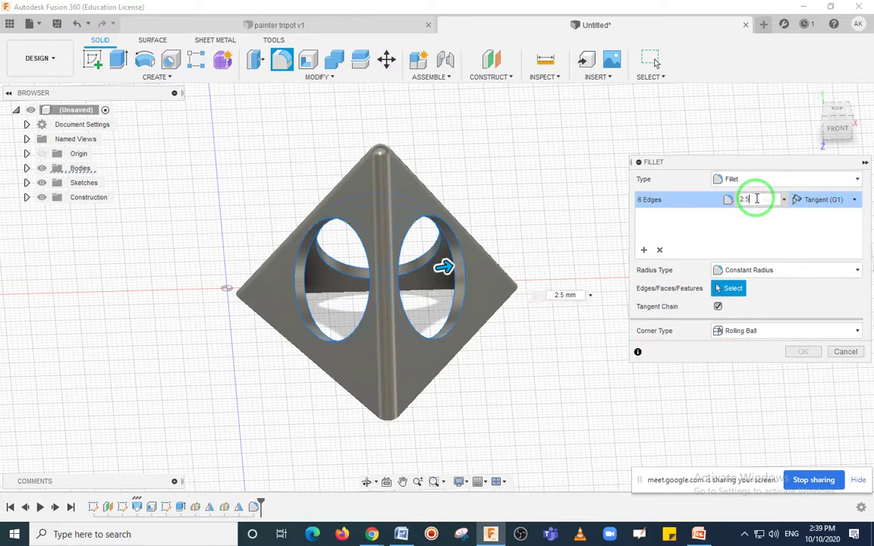
pyautogui.write('2.5')
# - Set the radius of the hole-edge fillet to 1.5 mm and complete the fillet
pyautogui.click(760, 199)
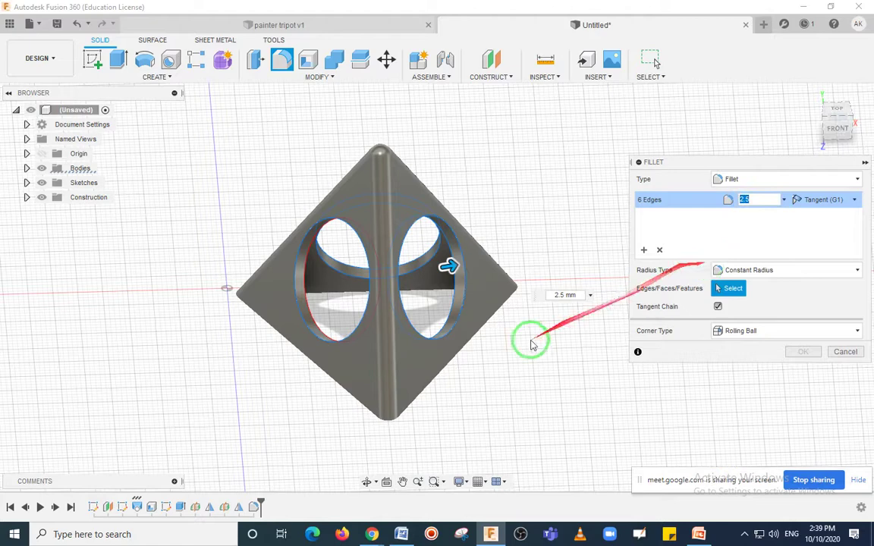
pyautogui.click(749, 200)
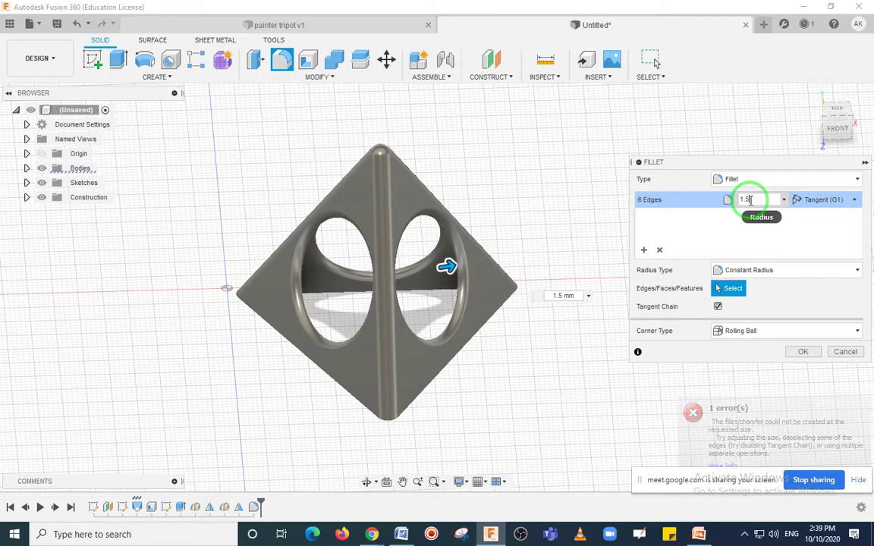
pyautogui.click(780, 238)
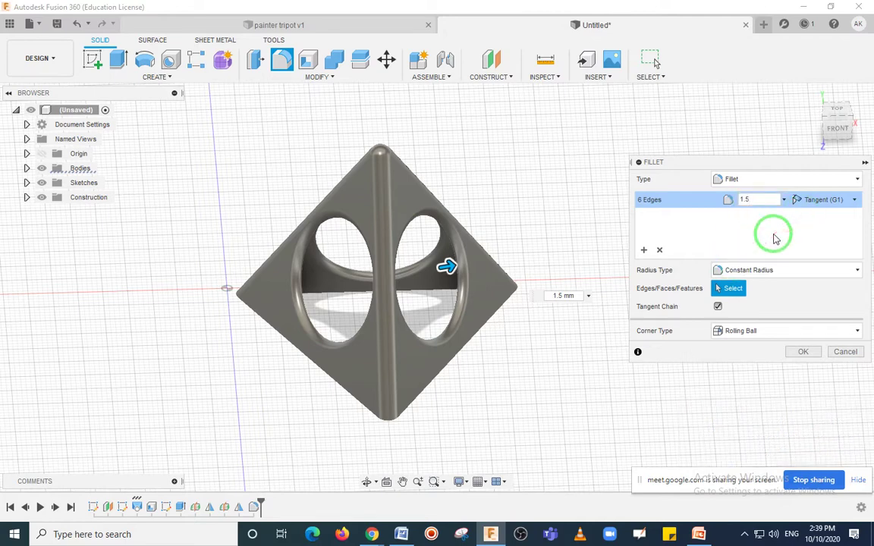
pyautogui.click(806, 354)
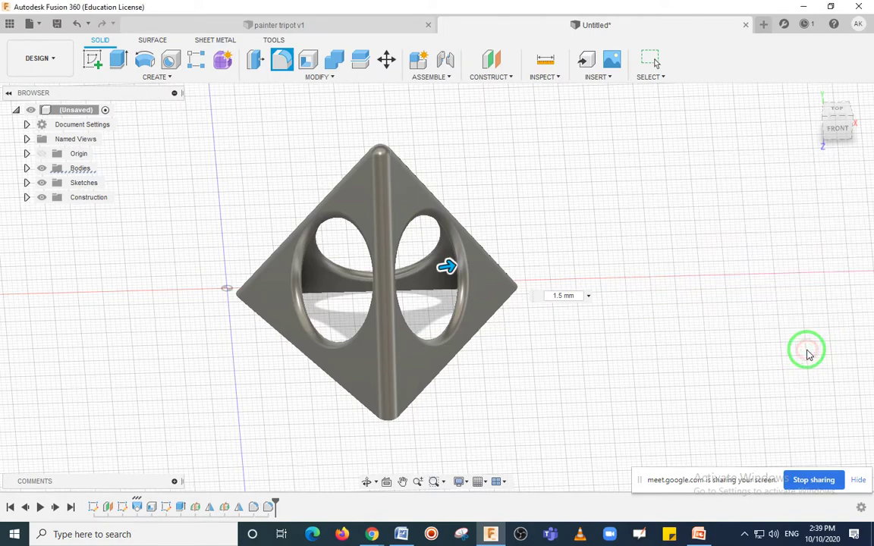
# - Return to the home view and examine the filleted side edges and hole edges from several sides of the pyramid
pyautogui.scroll(-2, 509, 353)
pyautogui.scroll(2, 577, 347)
pyautogui.keyDown('shift'); pyautogui.moveTo(577, 347); pyautogui.dragTo(851, 94, button='middle'); pyautogui.keyUp('shift')
pyautogui.click(810, 95)
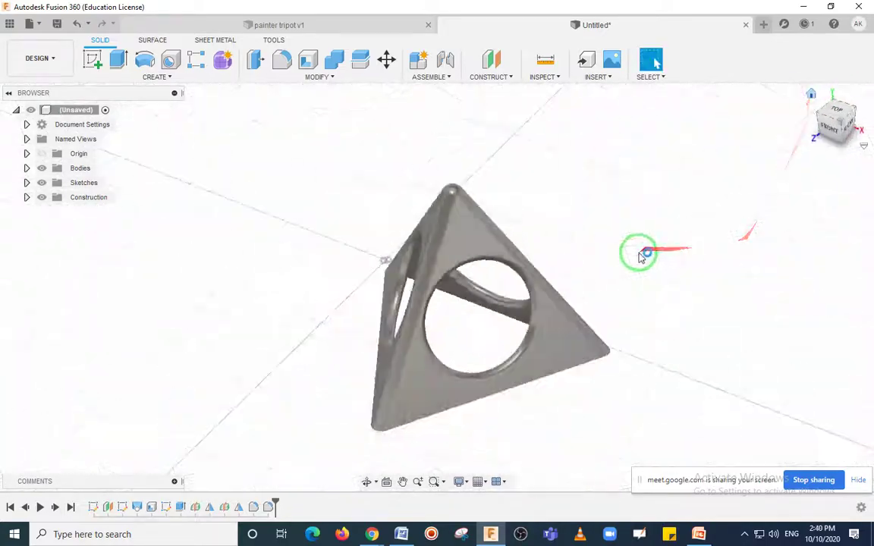
pyautogui.keyDown('shift'); pyautogui.moveTo(647, 277); pyautogui.dragTo(566, 244, button='middle'); pyautogui.keyUp('shift')
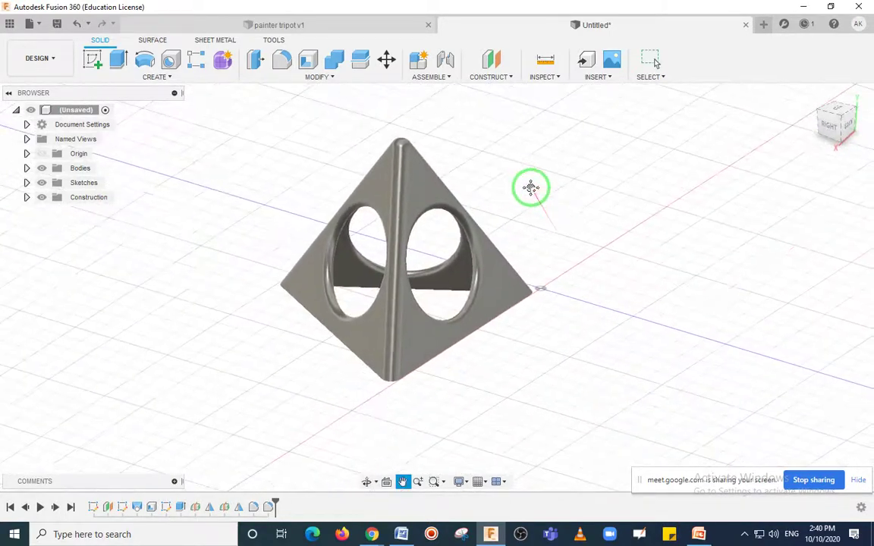
pyautogui.keyDown('shift'); pyautogui.moveTo(532, 187); pyautogui.dragTo(533, 193, button='middle'); pyautogui.keyUp('shift')
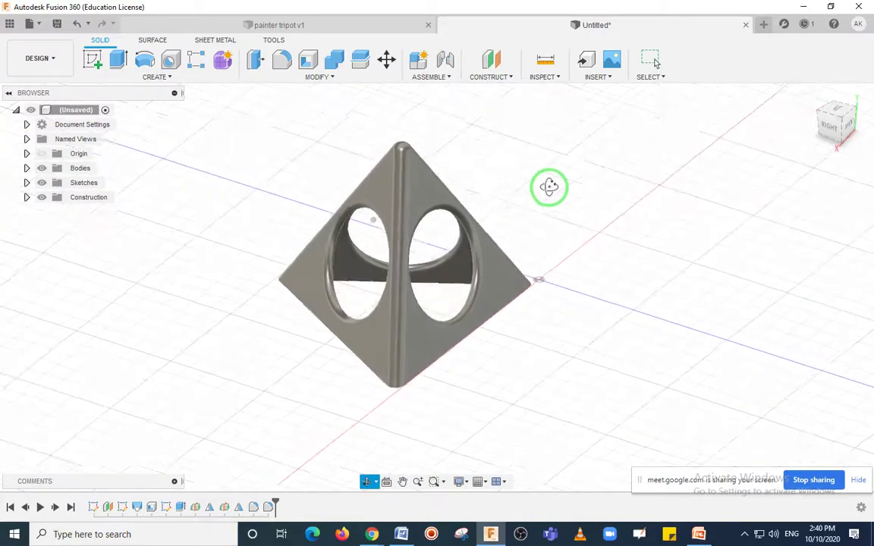